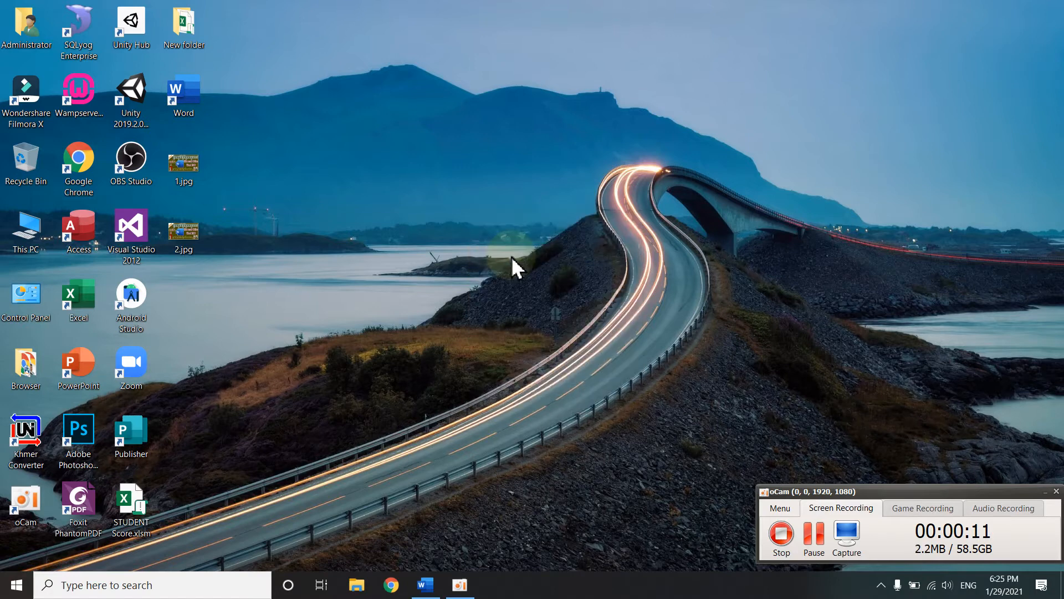
right_click(501, 171)
click(521, 198)
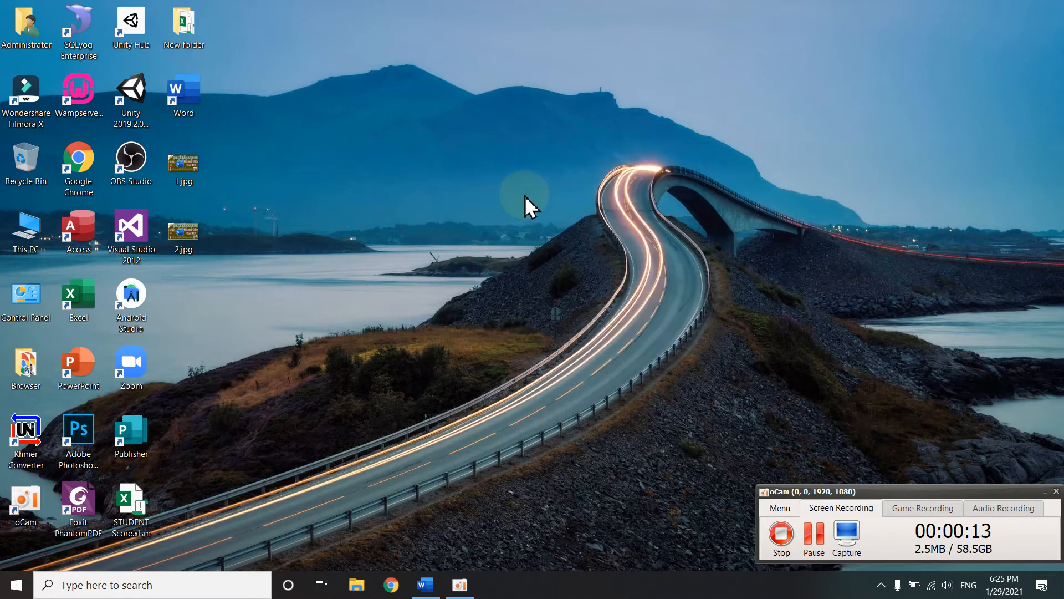
right_click(481, 163)
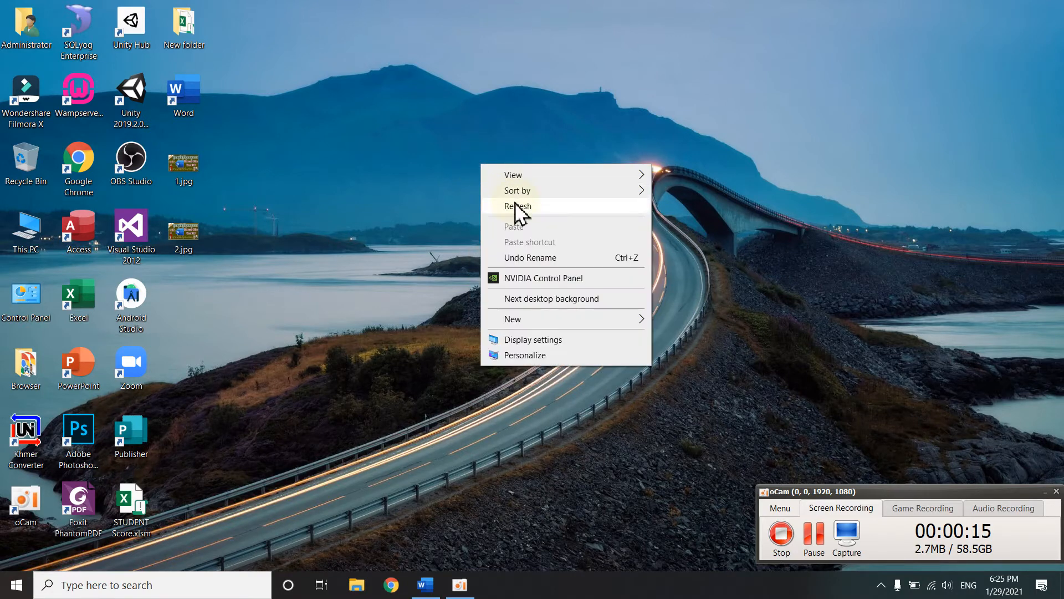
click(511, 205)
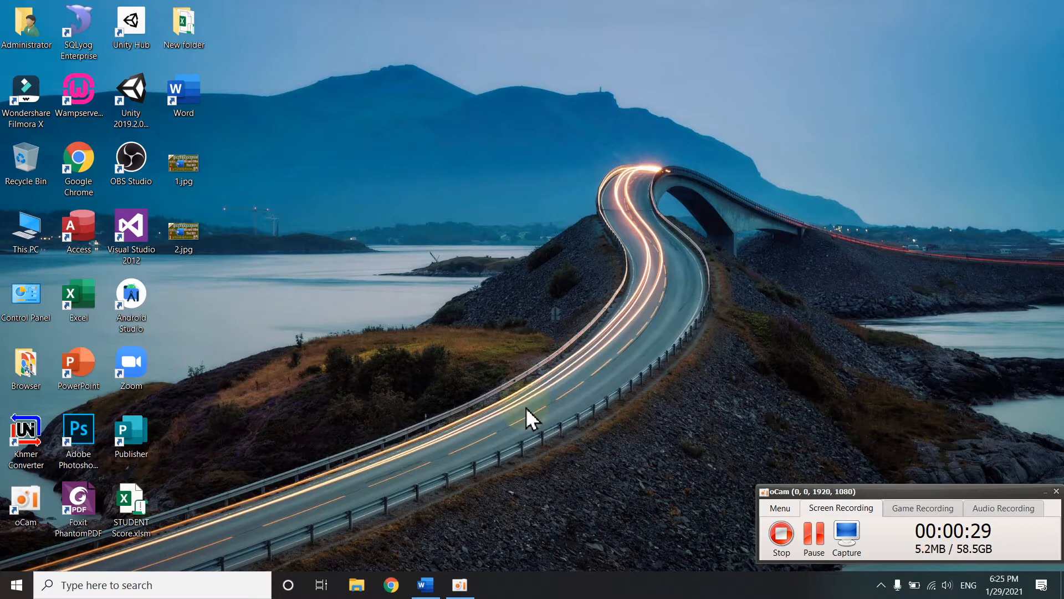
right_click(480, 193)
click(507, 231)
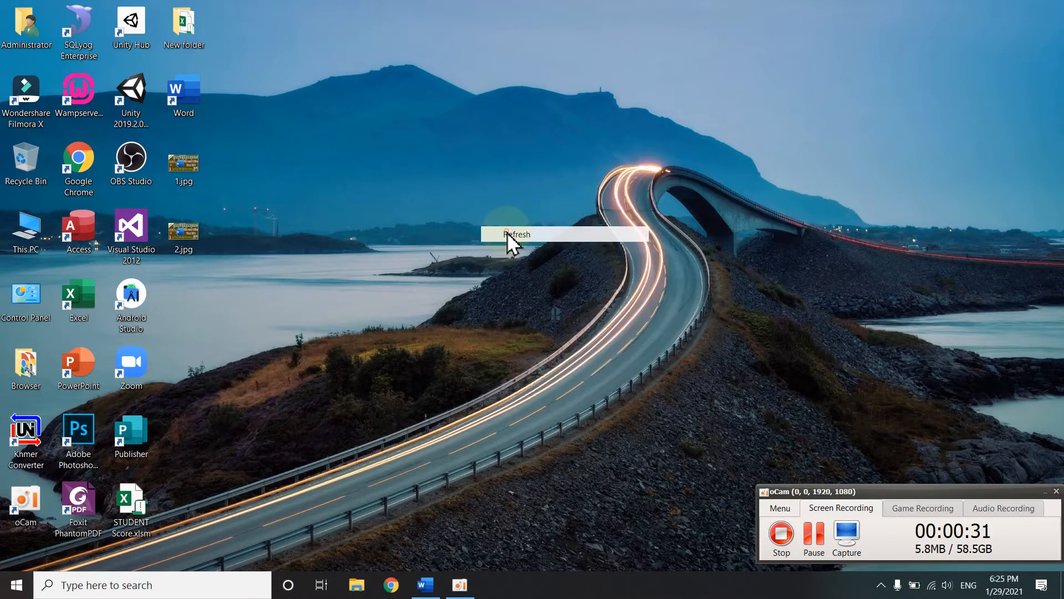
right_click(384, 159)
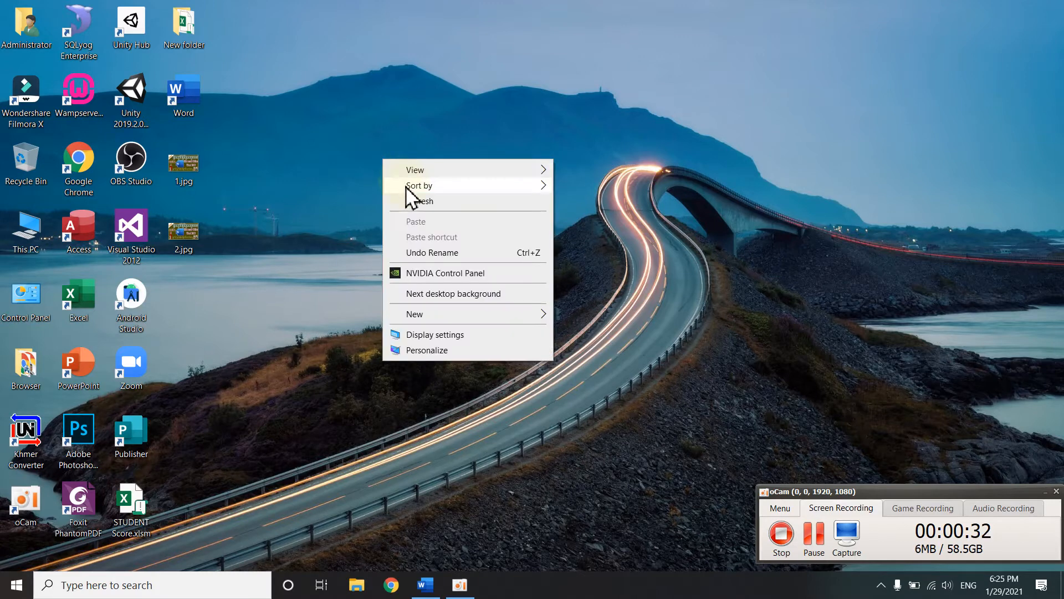
click(414, 202)
right_click(399, 160)
click(435, 202)
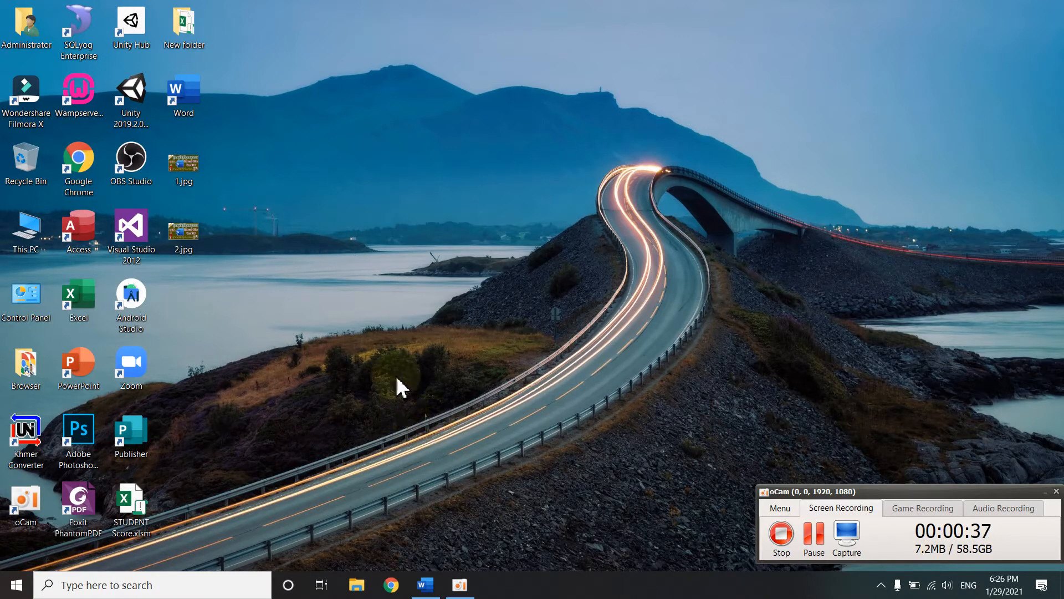
right_click(385, 244)
click(409, 286)
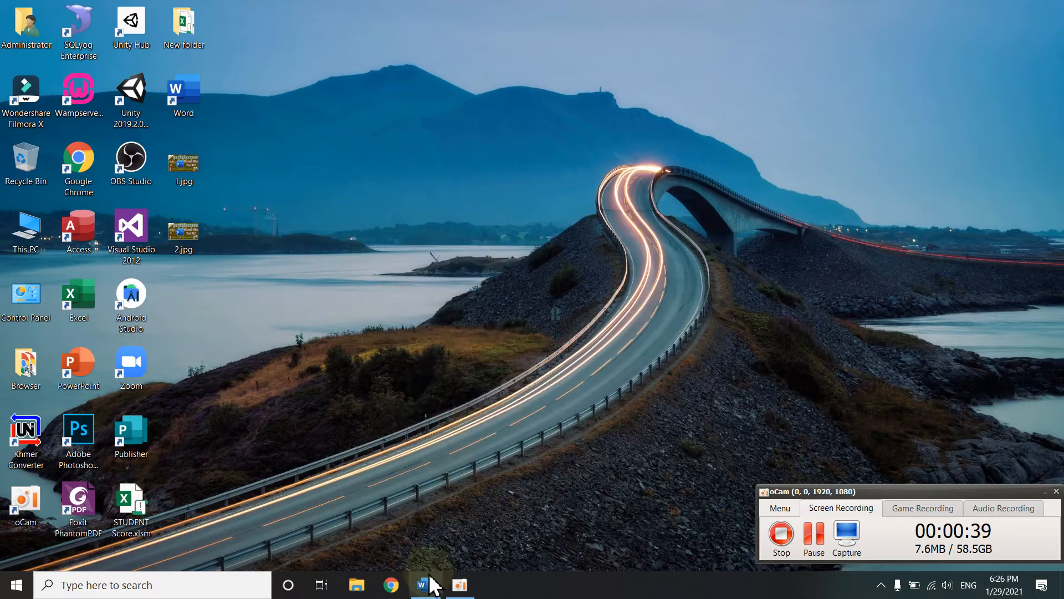
Step: Switch to the open Word document and bring its large title line at the start of the page into view
mouse_move(424, 583)
click(461, 525)
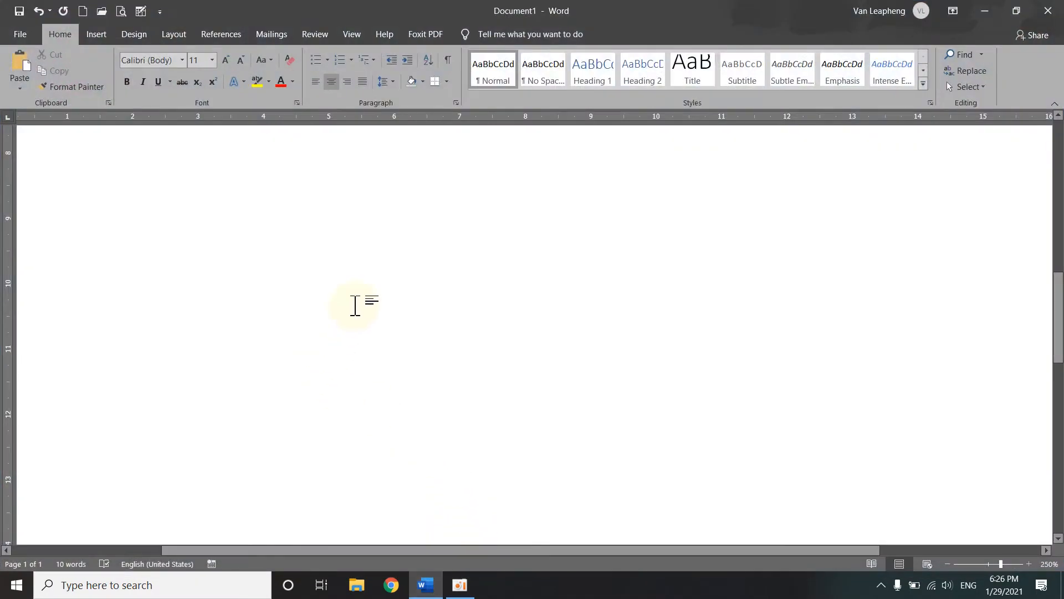
scroll(435, 298, up, 10)
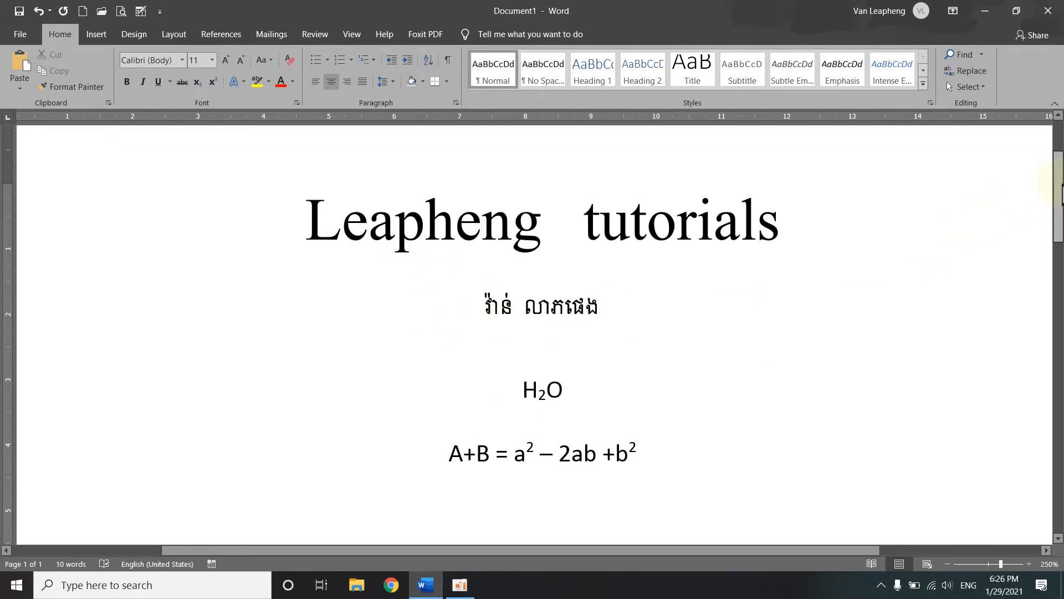
scroll(1060, 192, up, 1)
scroll(1061, 192, down, 3)
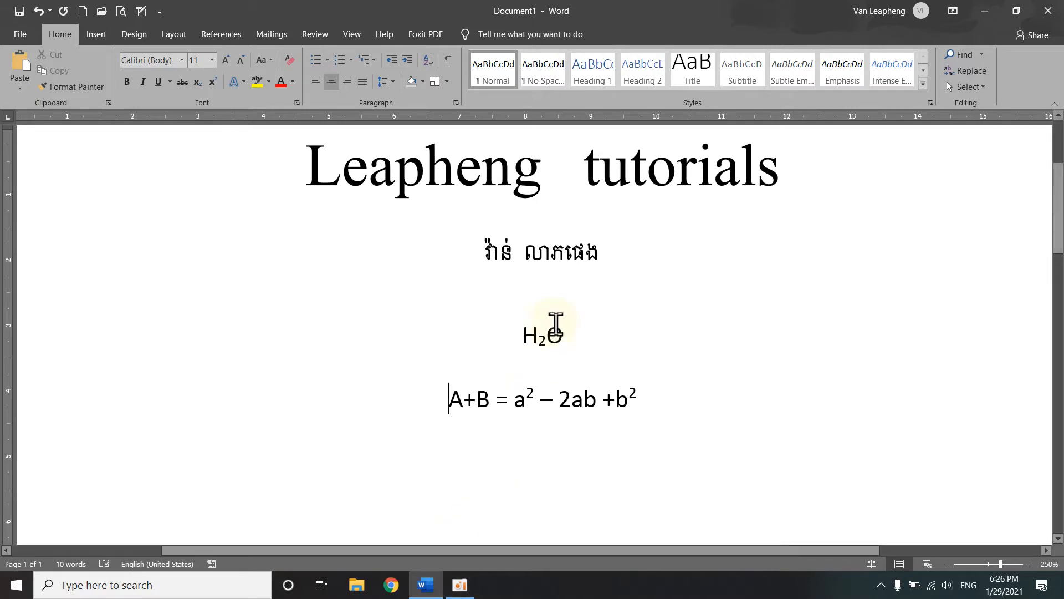
drag(1060, 207, 1060, 189)
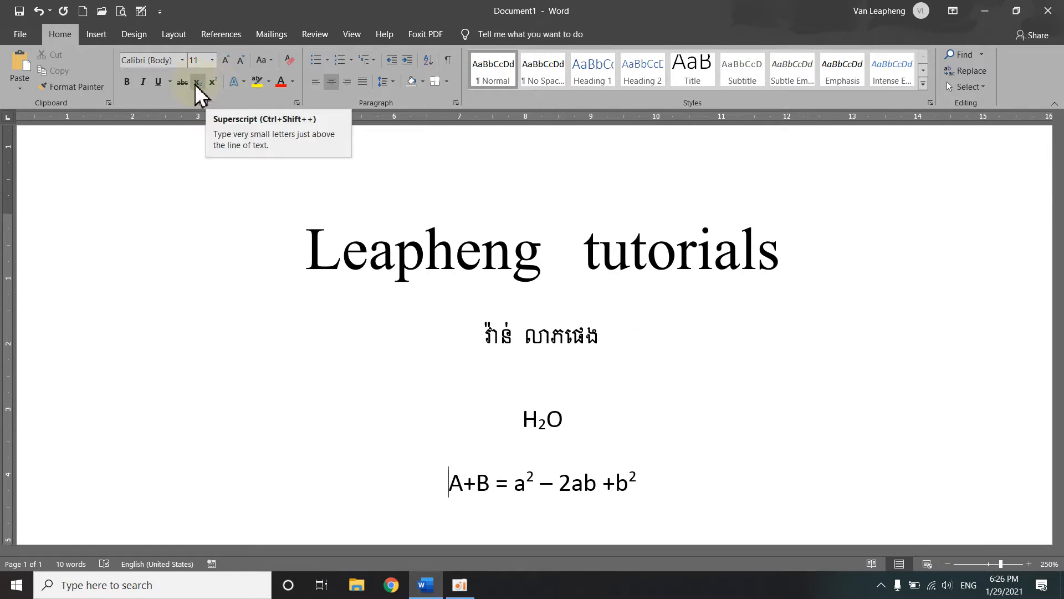
Step: Apply the white-filled, orange-outlined text effect with an orange hard shadow to the whole title line
click(503, 310)
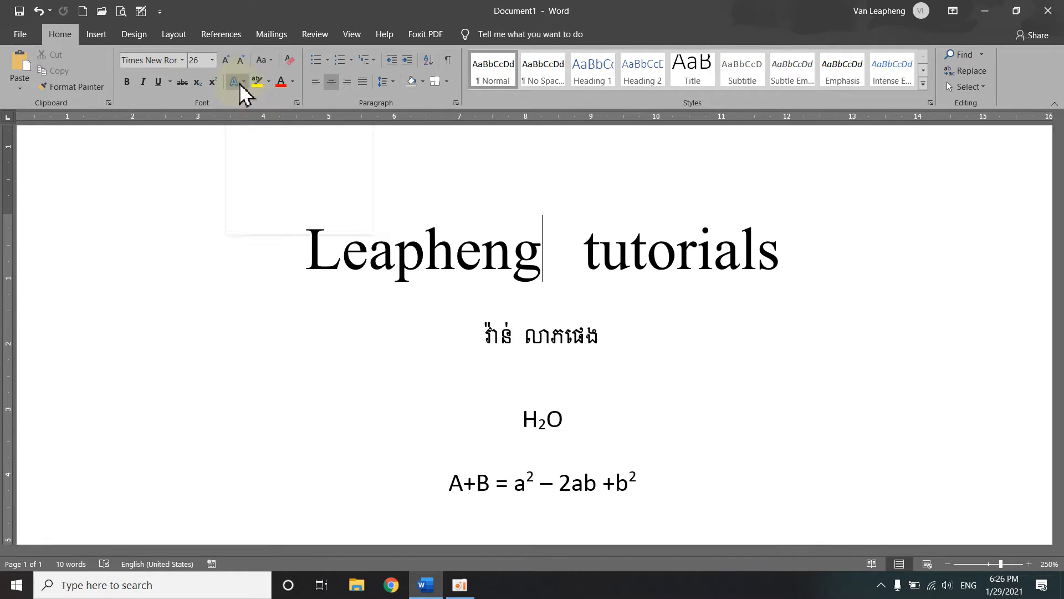
click(412, 288)
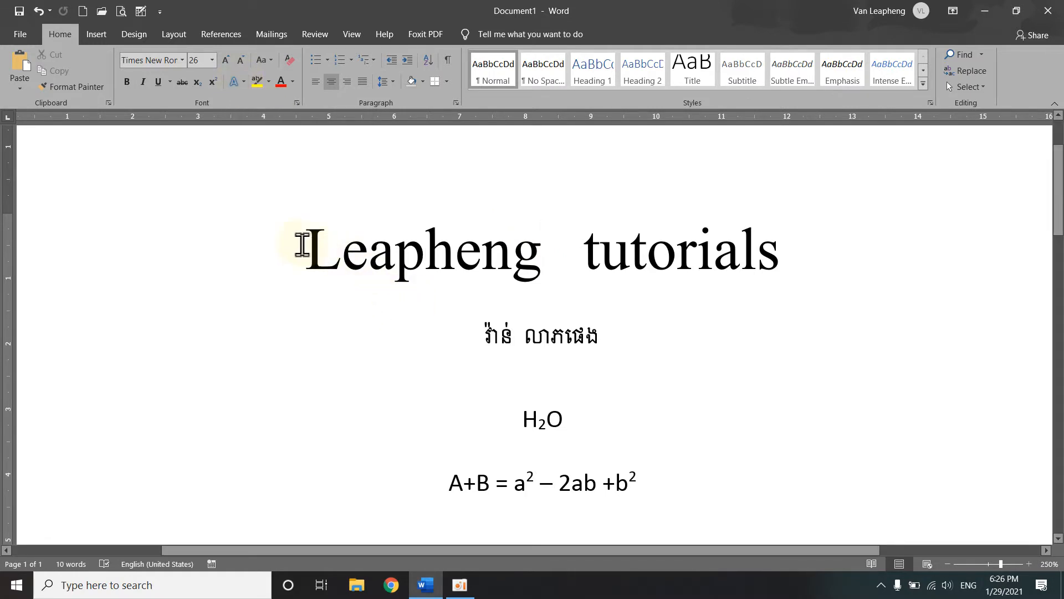
drag(304, 244, 713, 255)
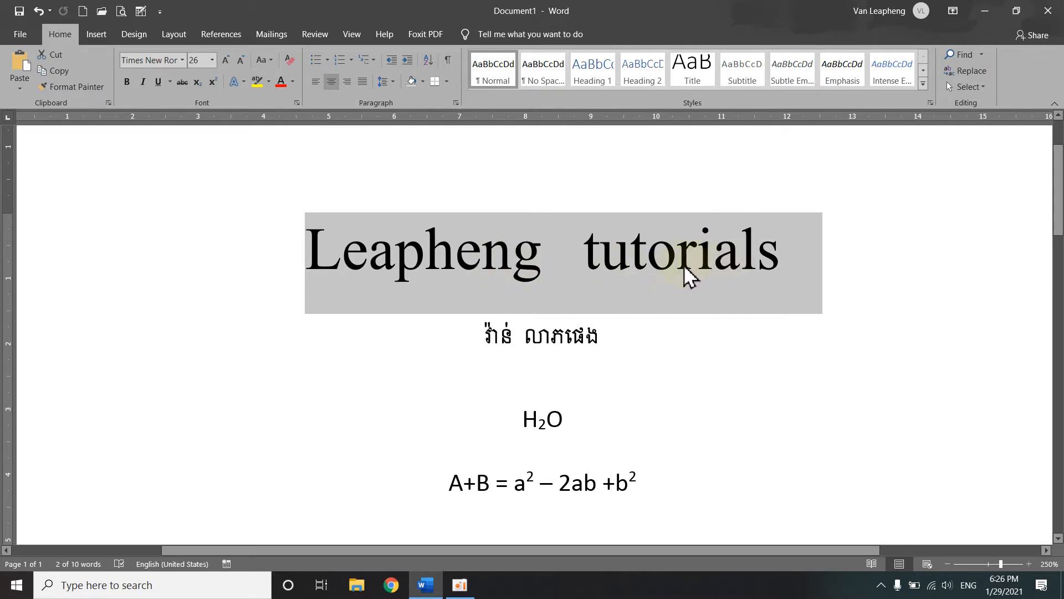
click(244, 83)
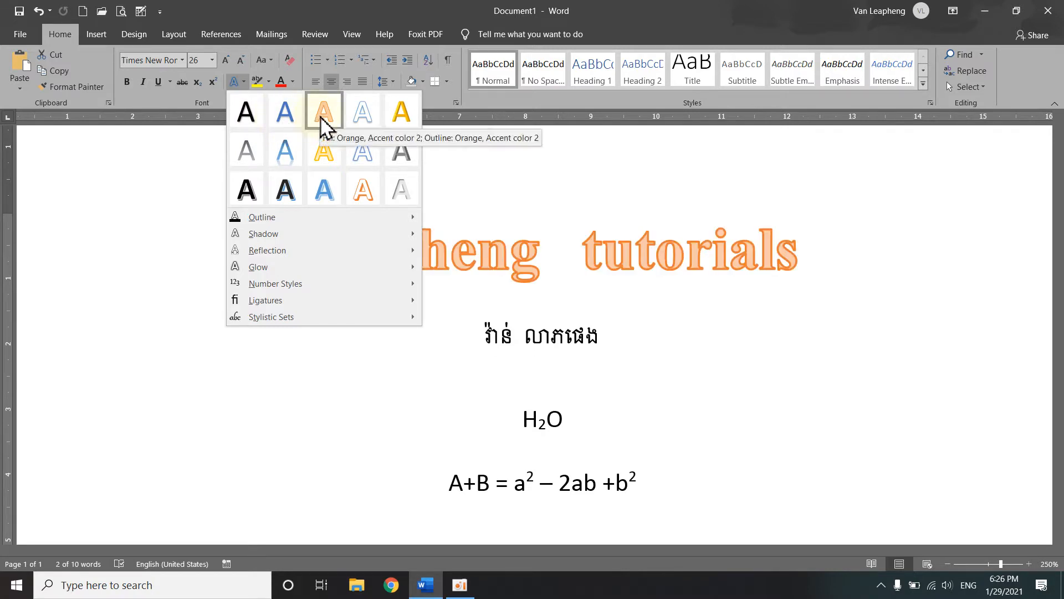
click(369, 194)
click(633, 264)
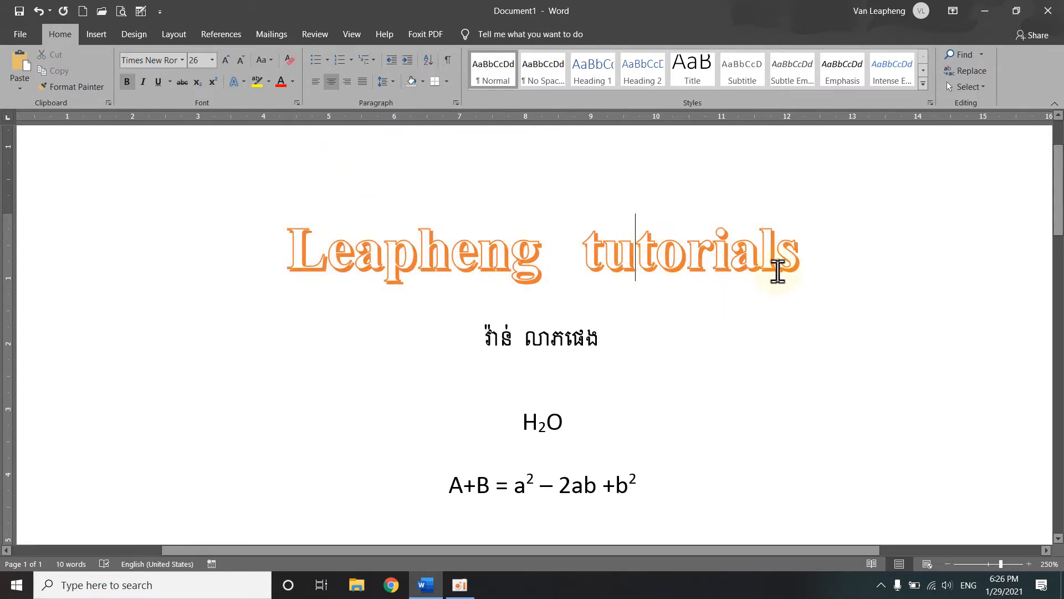
Step: Apply the black-filled text effect with a blue hard shadow to the first word of the title
drag(541, 261, 295, 266)
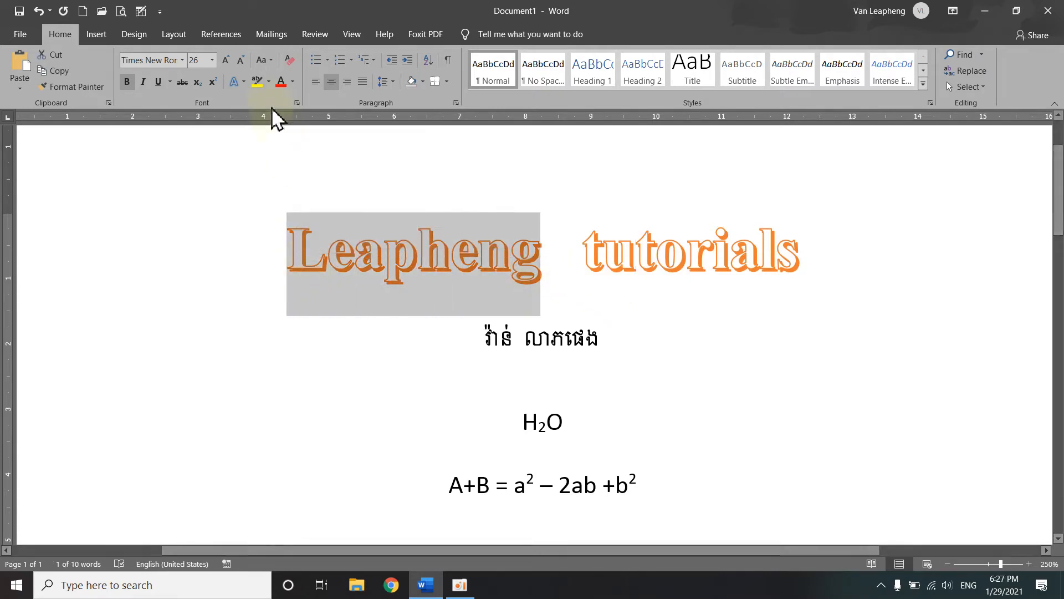
click(244, 82)
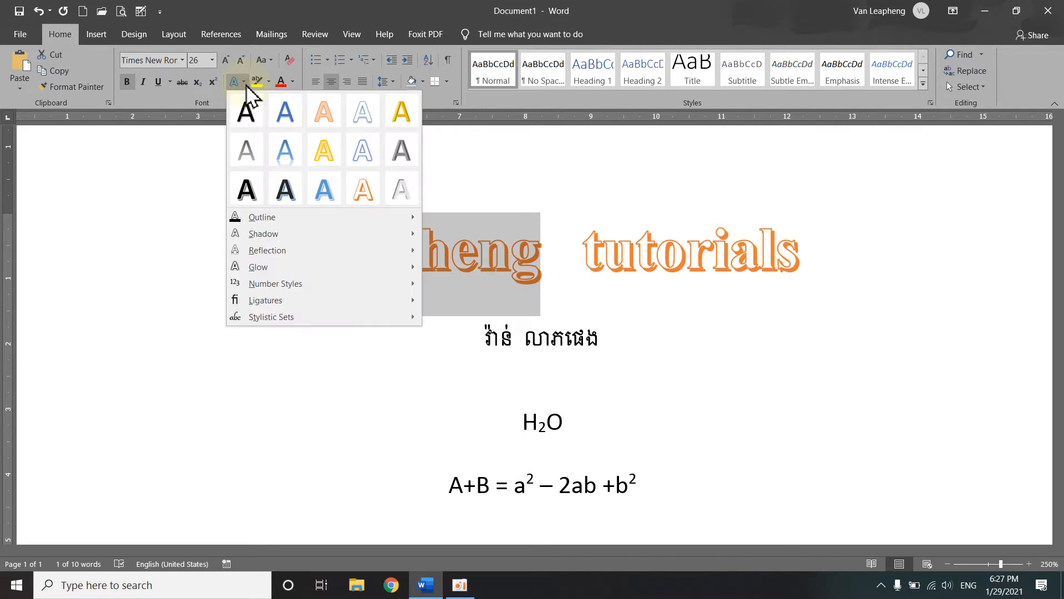
click(290, 192)
click(580, 277)
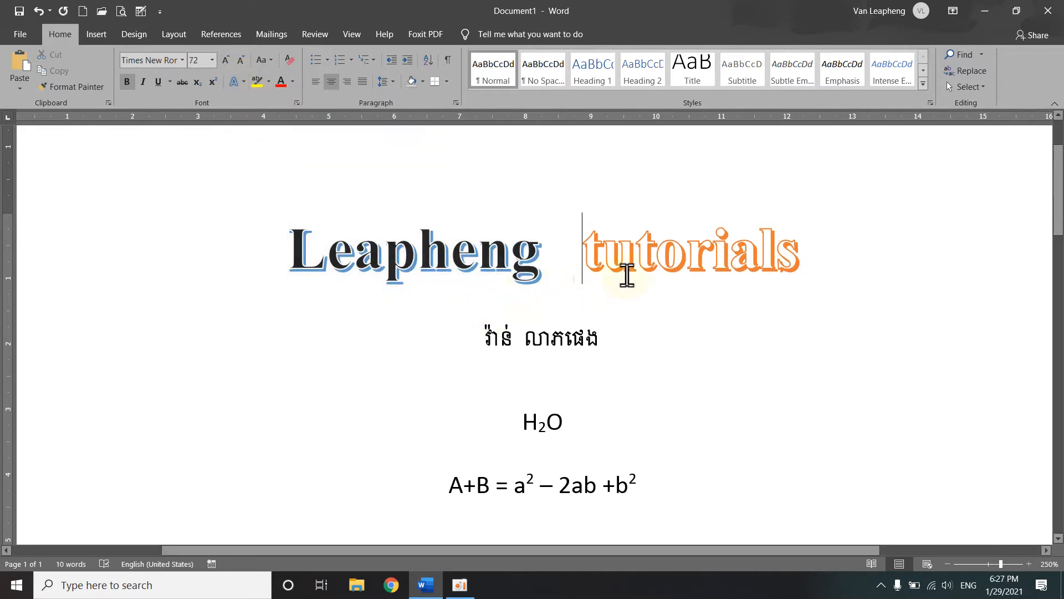
drag(589, 244, 657, 256)
click(710, 281)
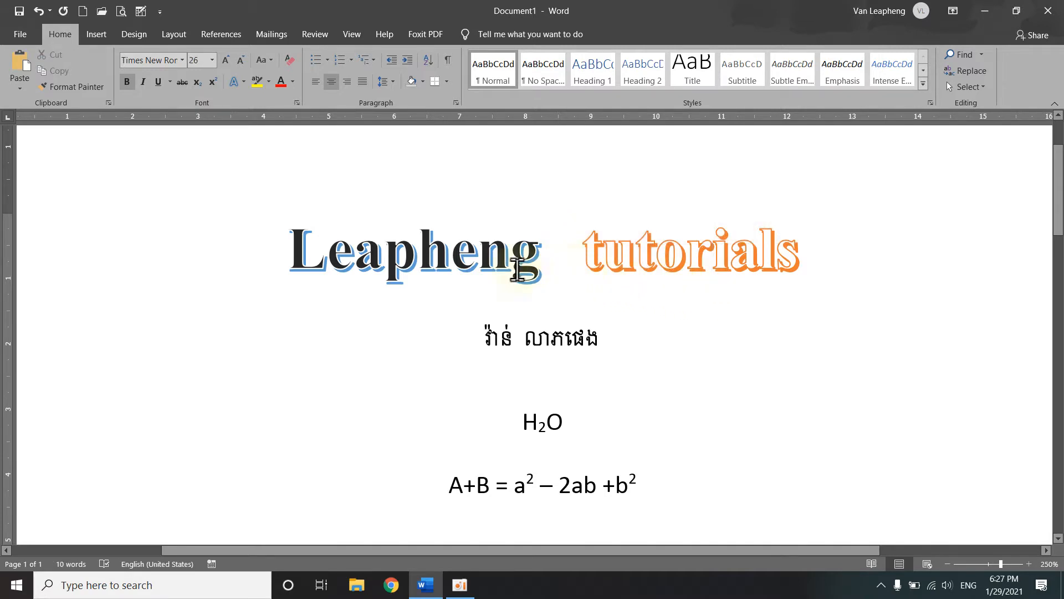
drag(542, 261, 298, 264)
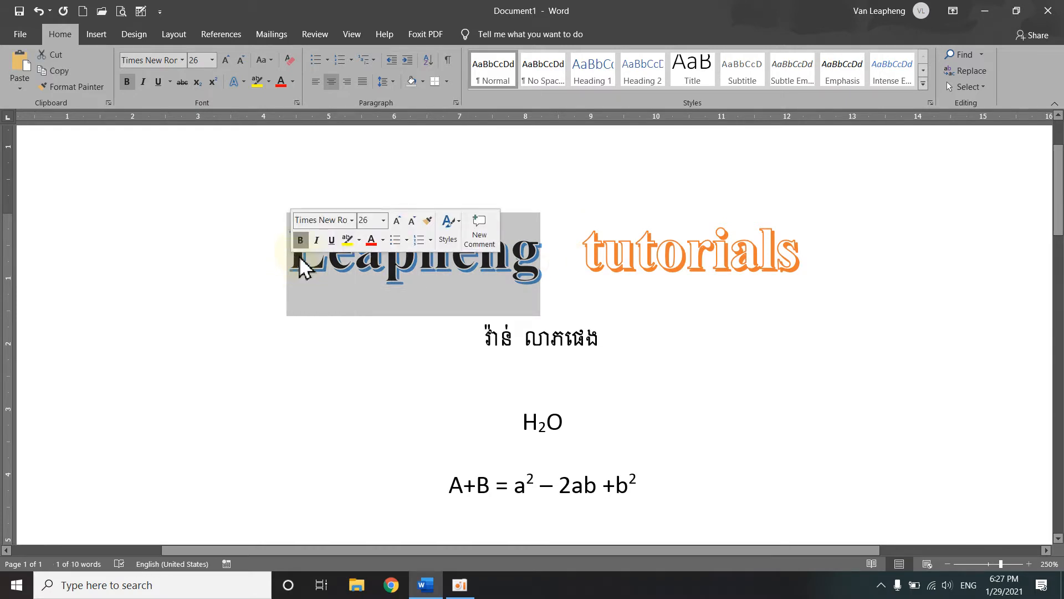
click(600, 261)
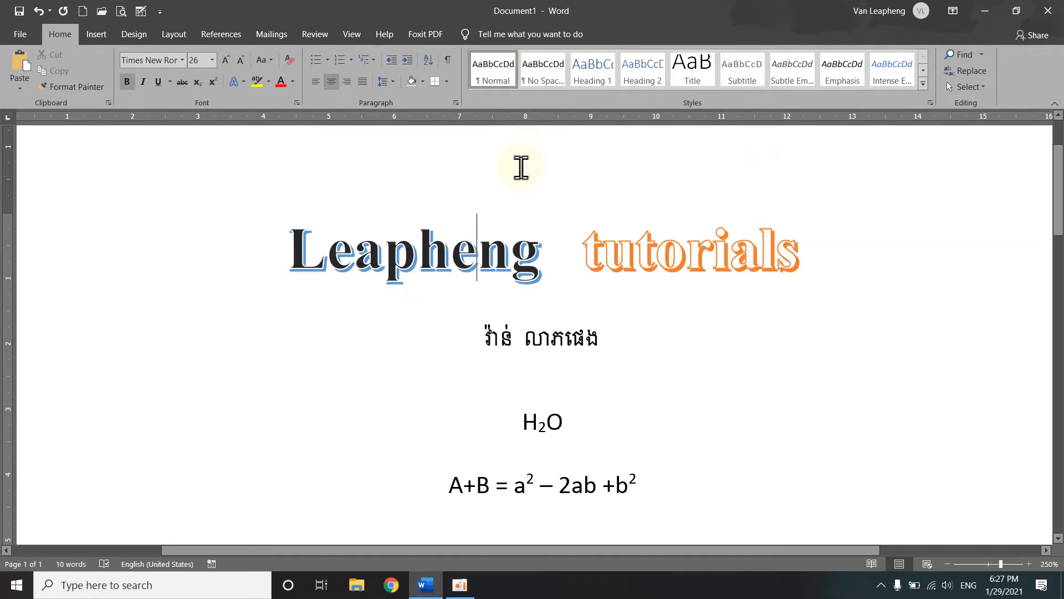
click(244, 82)
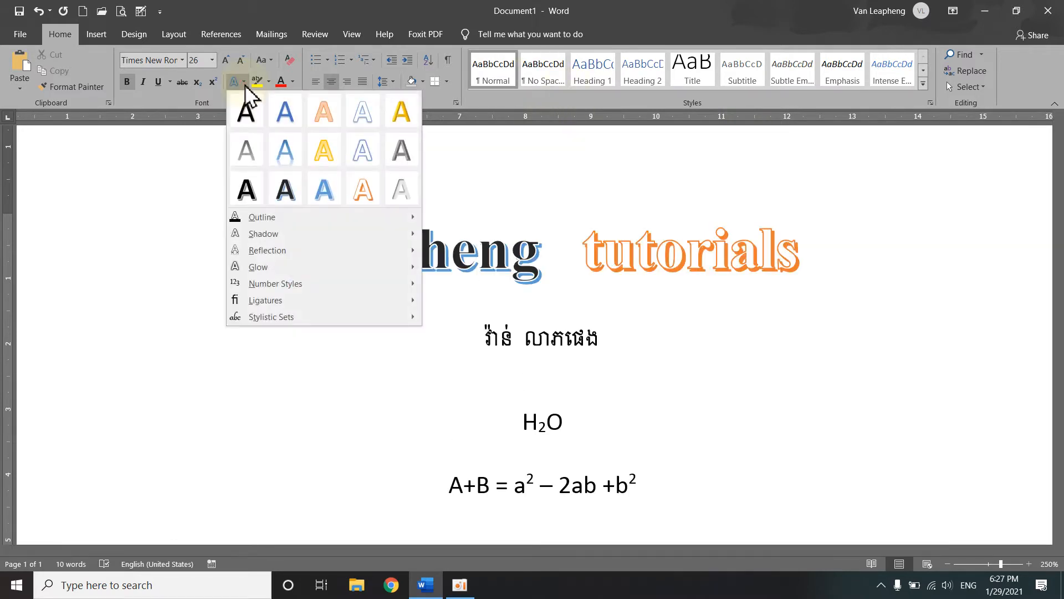
click(541, 244)
drag(482, 256, 289, 256)
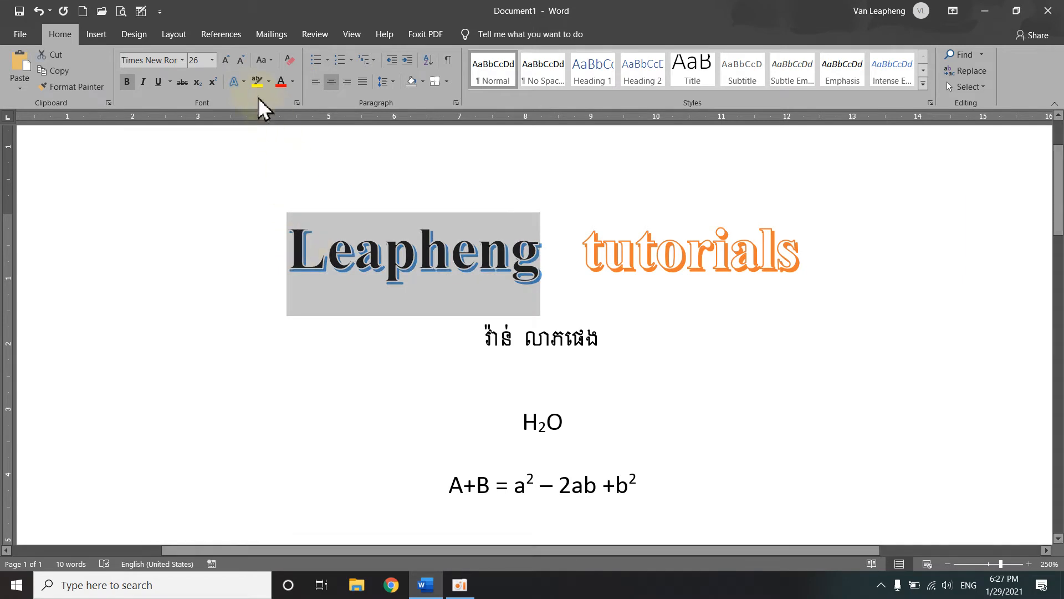
click(478, 255)
drag(541, 255, 287, 255)
click(244, 81)
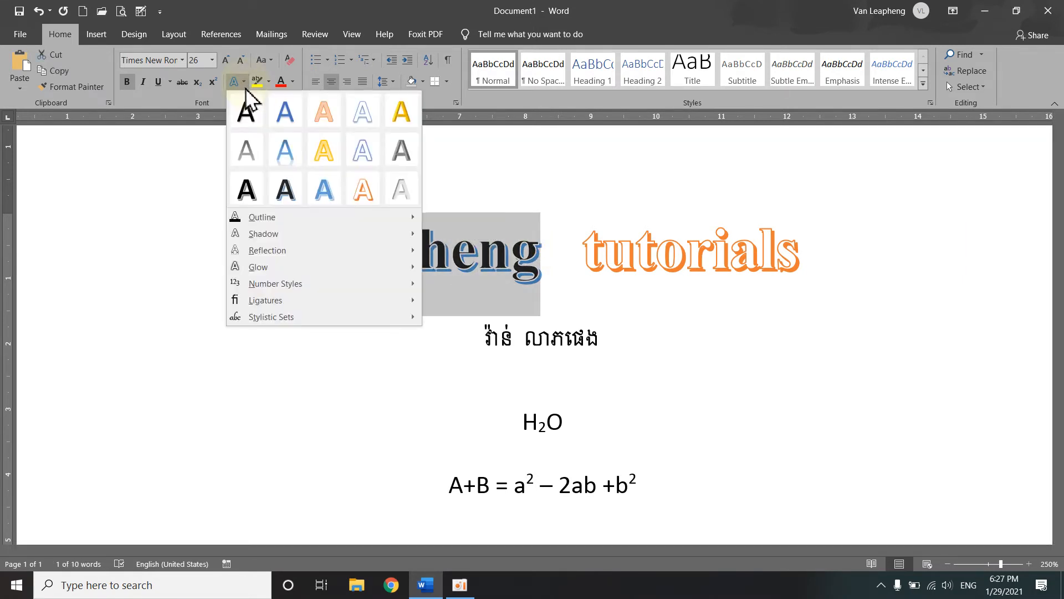
mouse_move(267, 229)
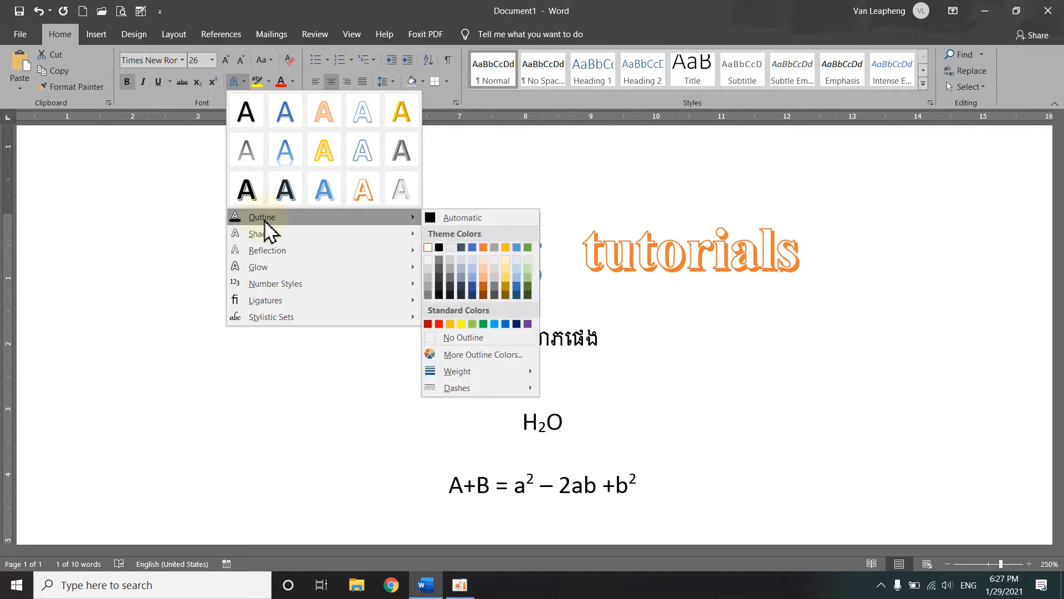
click(650, 176)
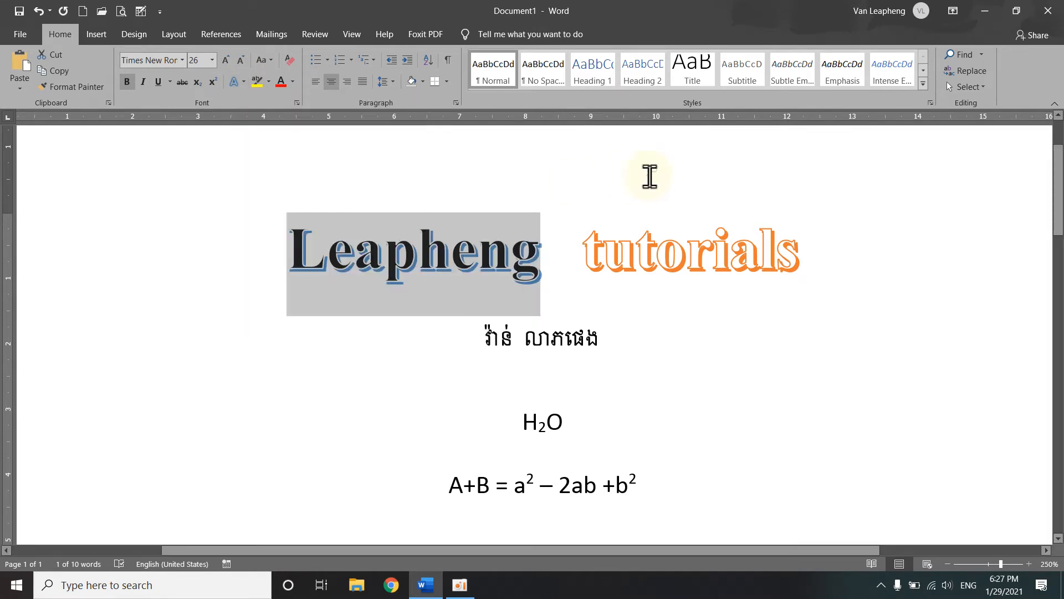
Step: Align the title line to the right margin
click(361, 250)
drag(289, 251, 544, 262)
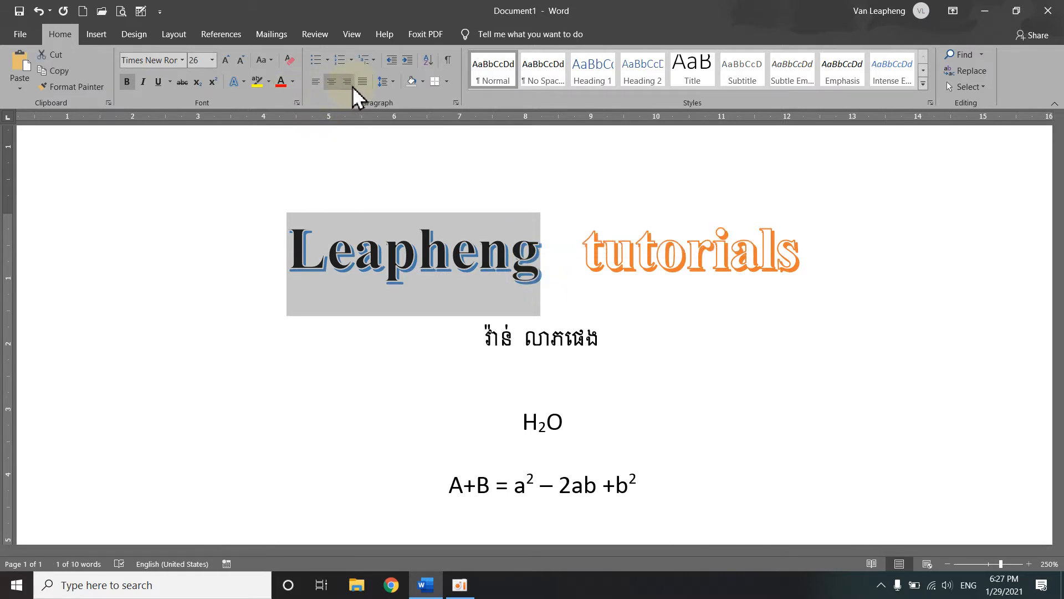
click(352, 85)
click(428, 178)
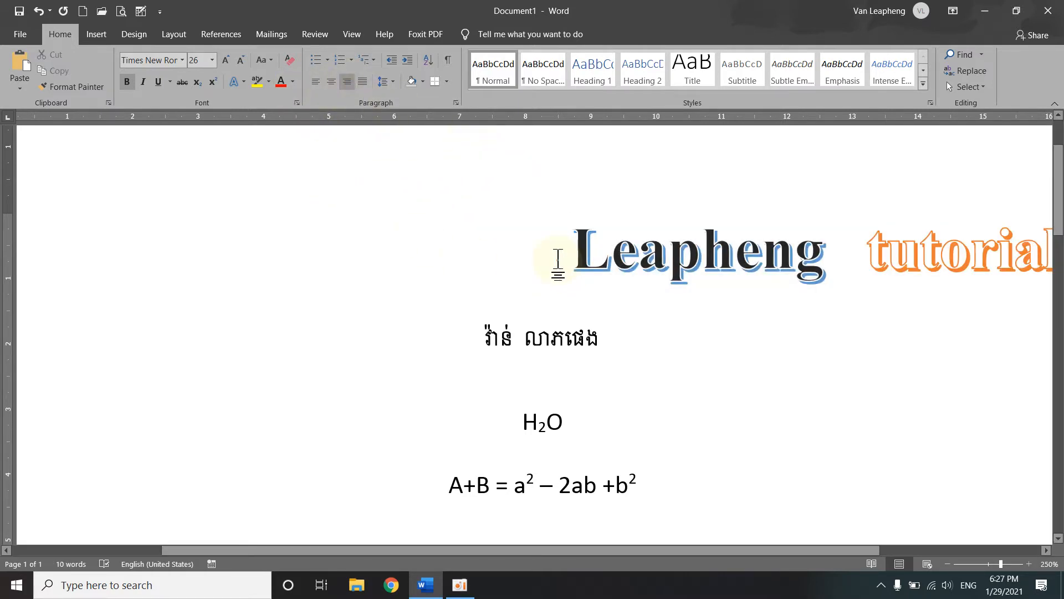
Step: Give the first word of the title a standard yellow text outline
drag(557, 260, 826, 261)
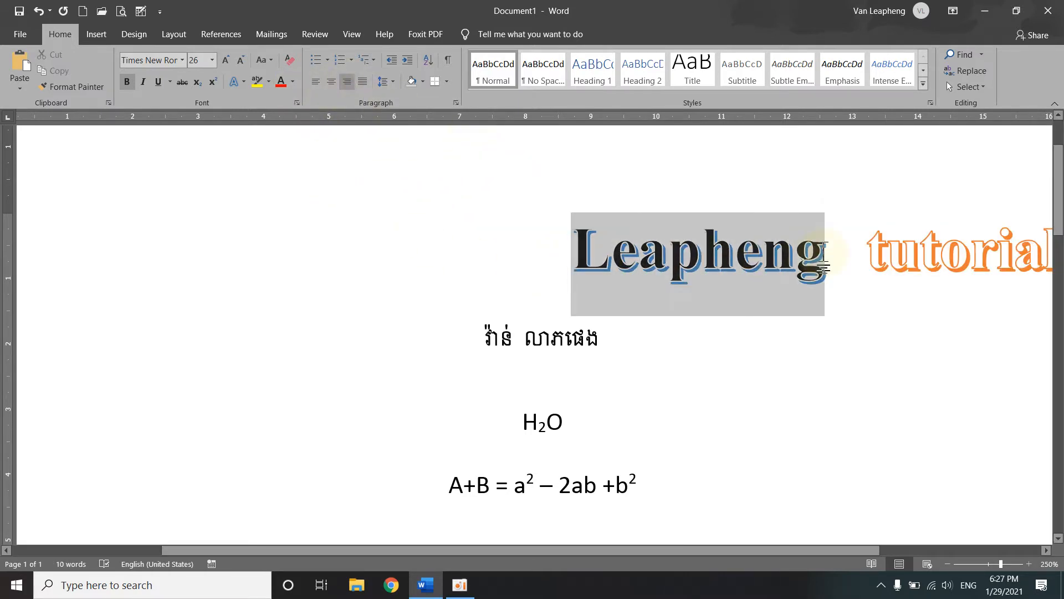
click(243, 82)
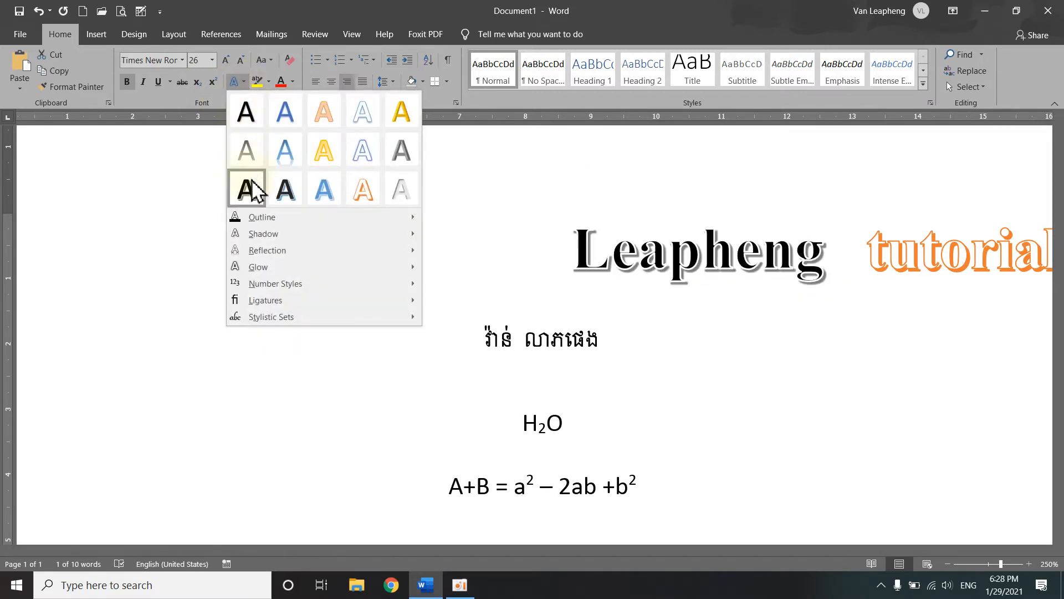
click(262, 219)
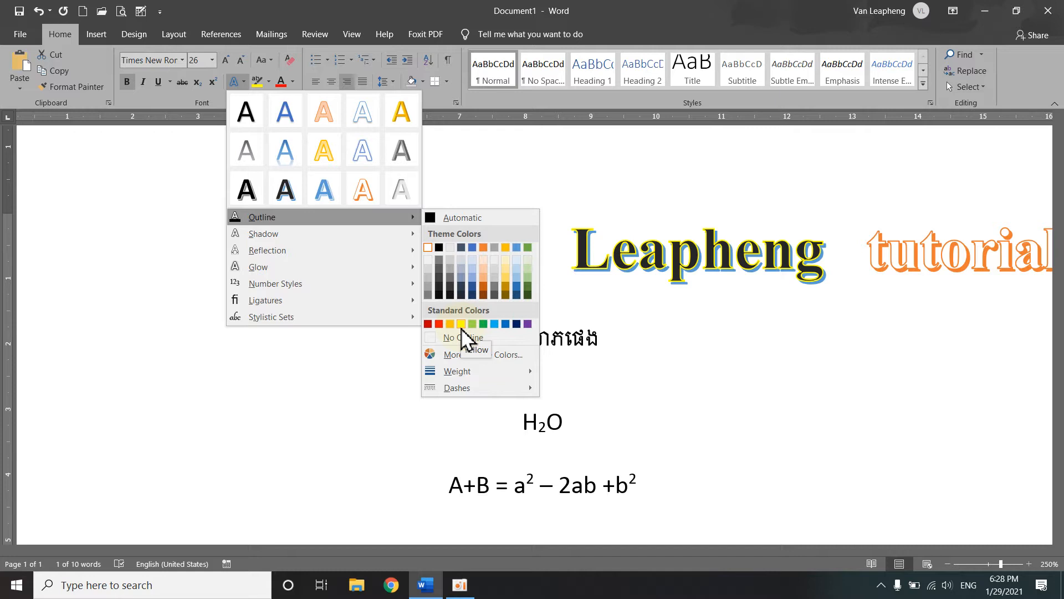
click(461, 326)
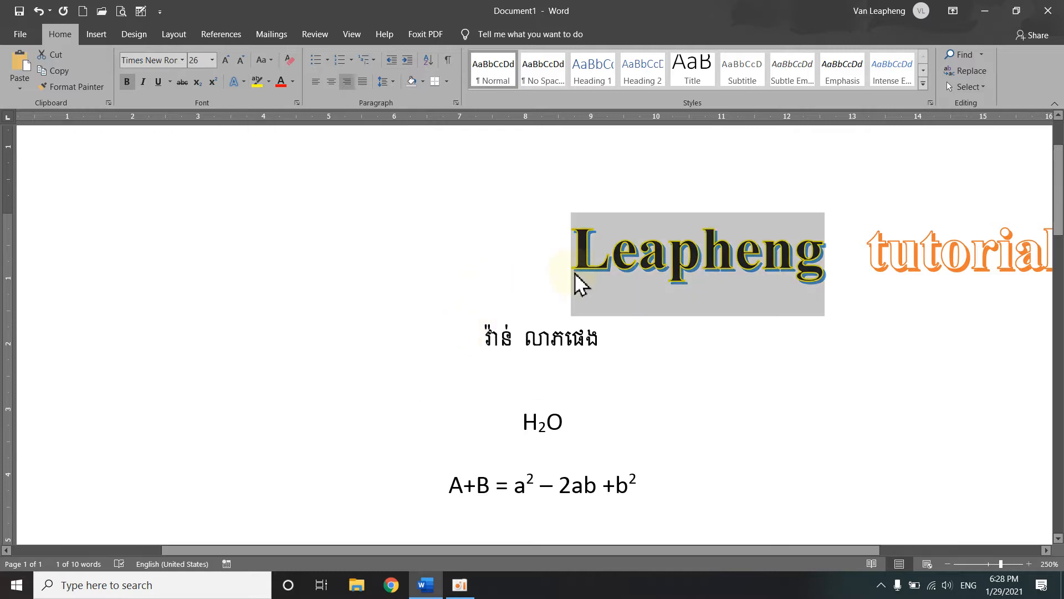
Step: Open the additional outline colours for the first title word and examine the custom colour models and RGB fields
click(244, 83)
mouse_move(412, 217)
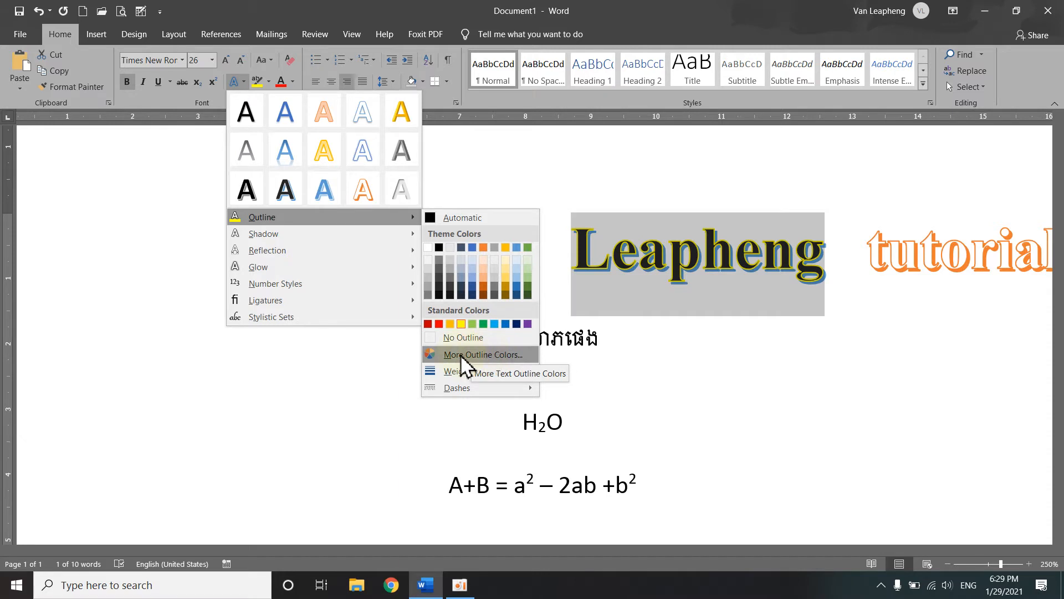
click(499, 356)
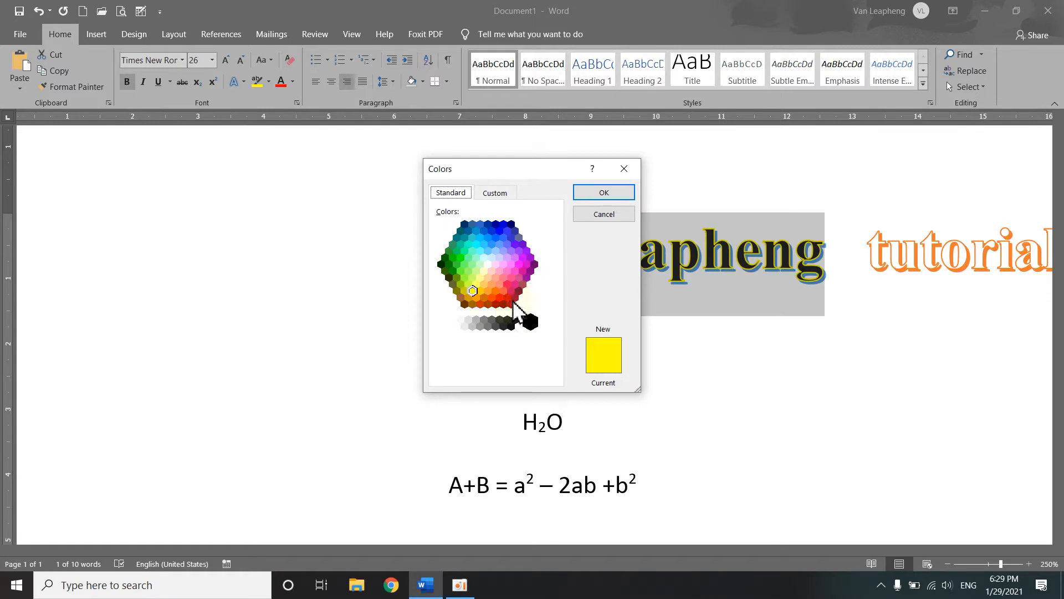
click(495, 193)
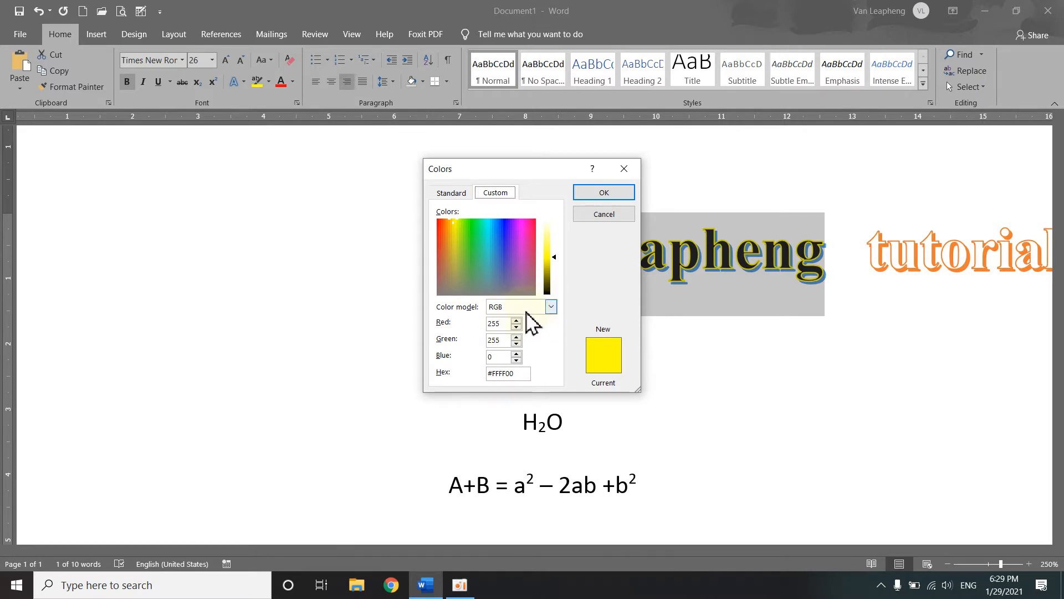
click(551, 306)
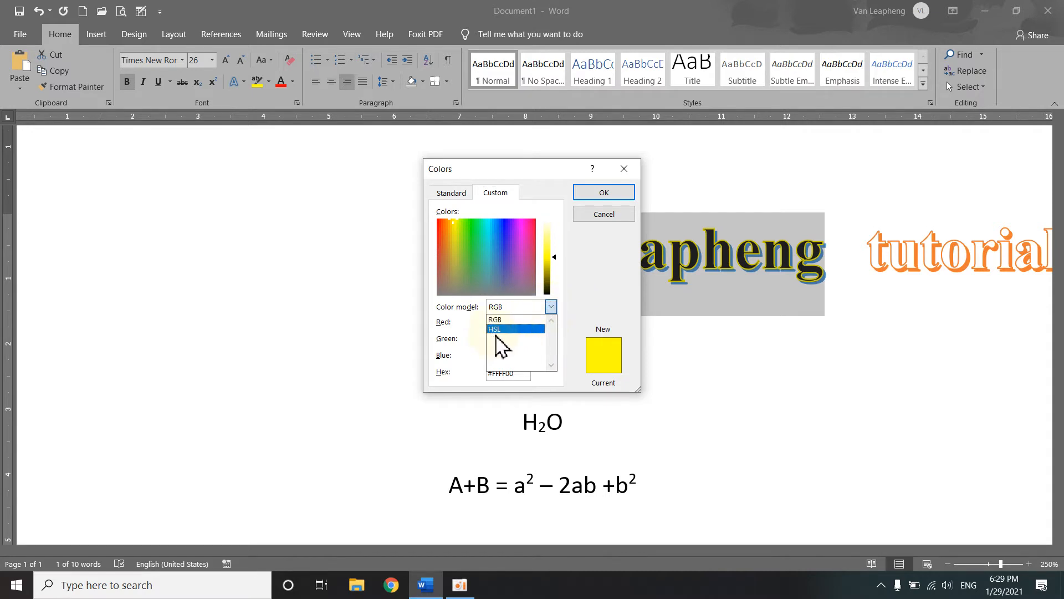
click(551, 307)
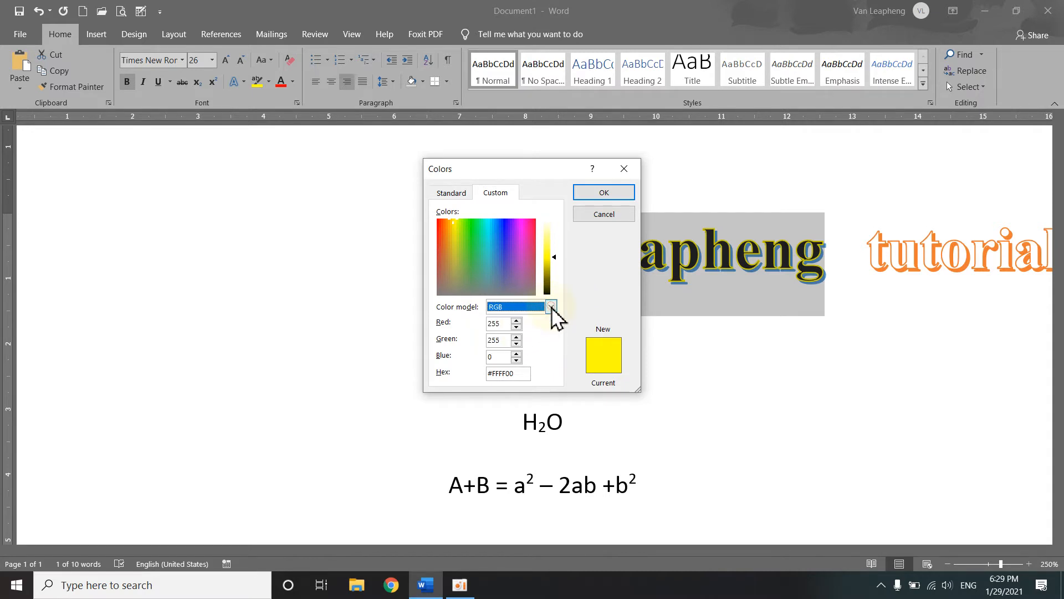
click(505, 325)
drag(508, 325, 484, 326)
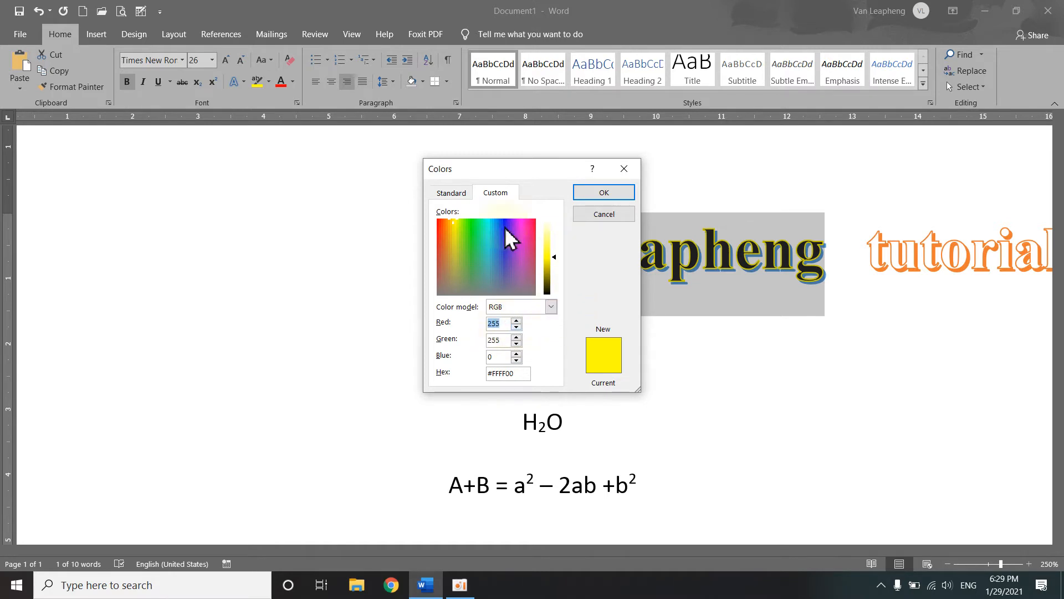
Step: Give the first title word a dark green outline from the standard colour palette
click(446, 193)
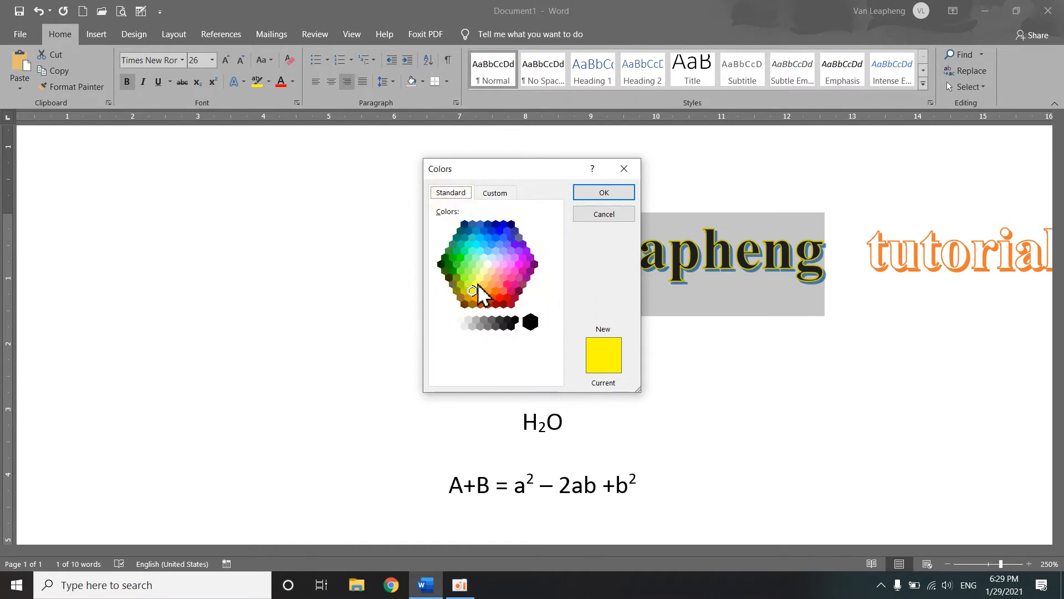
click(456, 276)
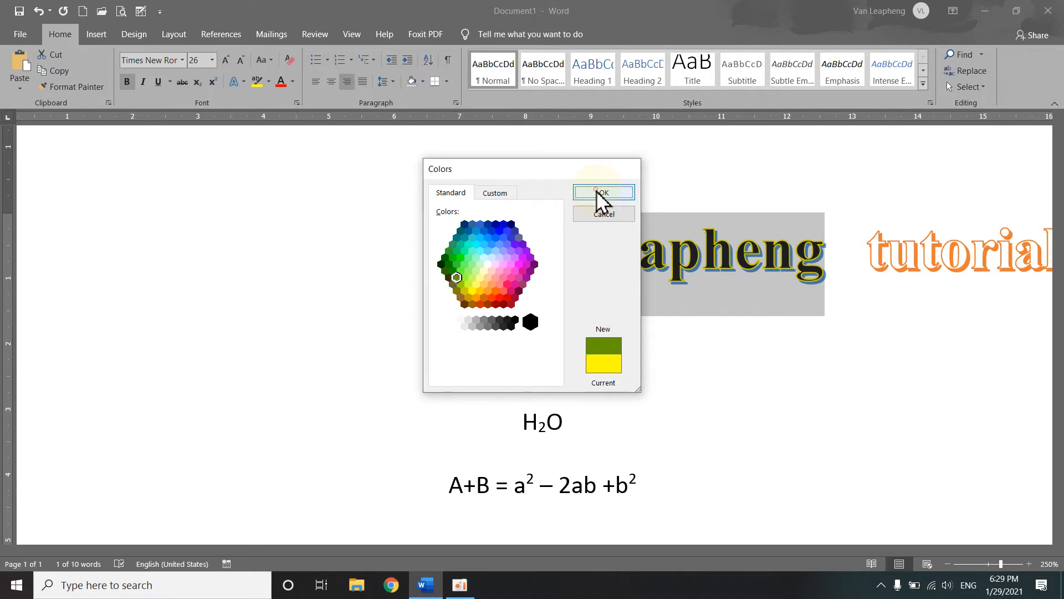
click(600, 193)
click(637, 258)
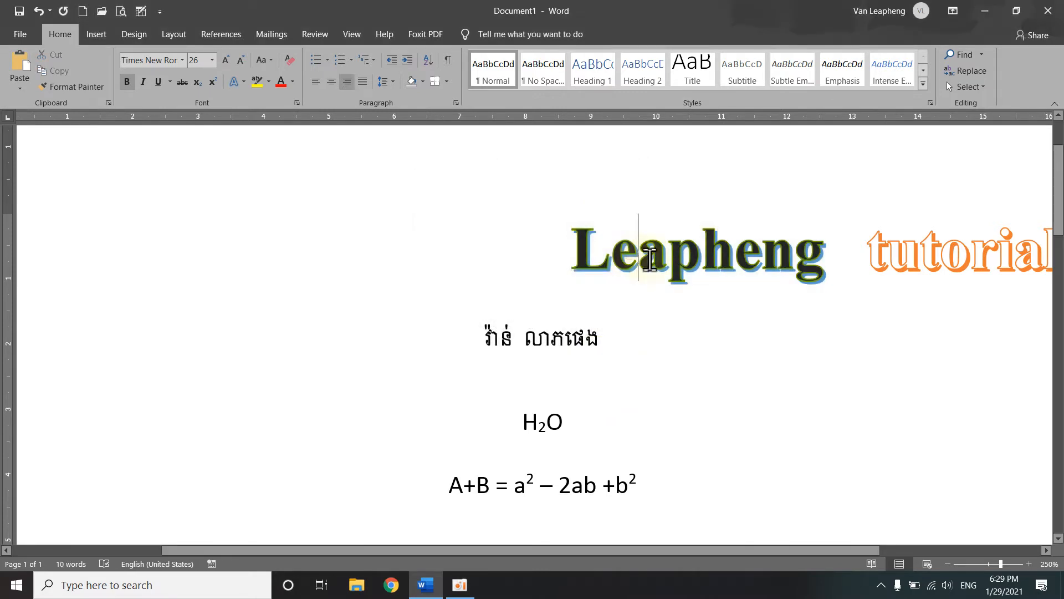
Step: Select the whole first title word and set its text outline to standard yellow
click(821, 258)
drag(822, 258, 569, 265)
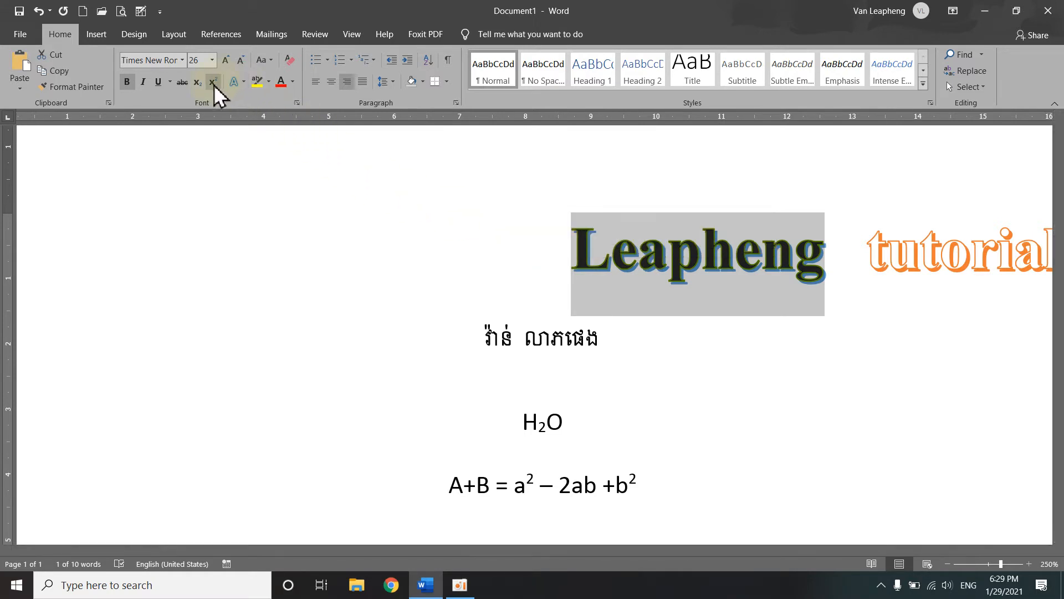
click(244, 82)
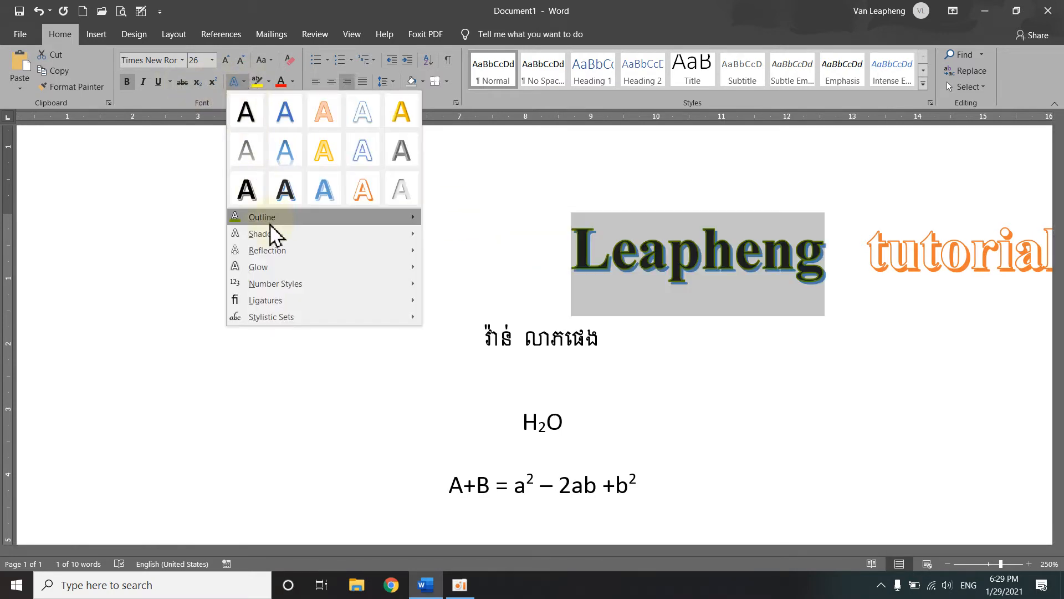
mouse_move(343, 229)
click(462, 323)
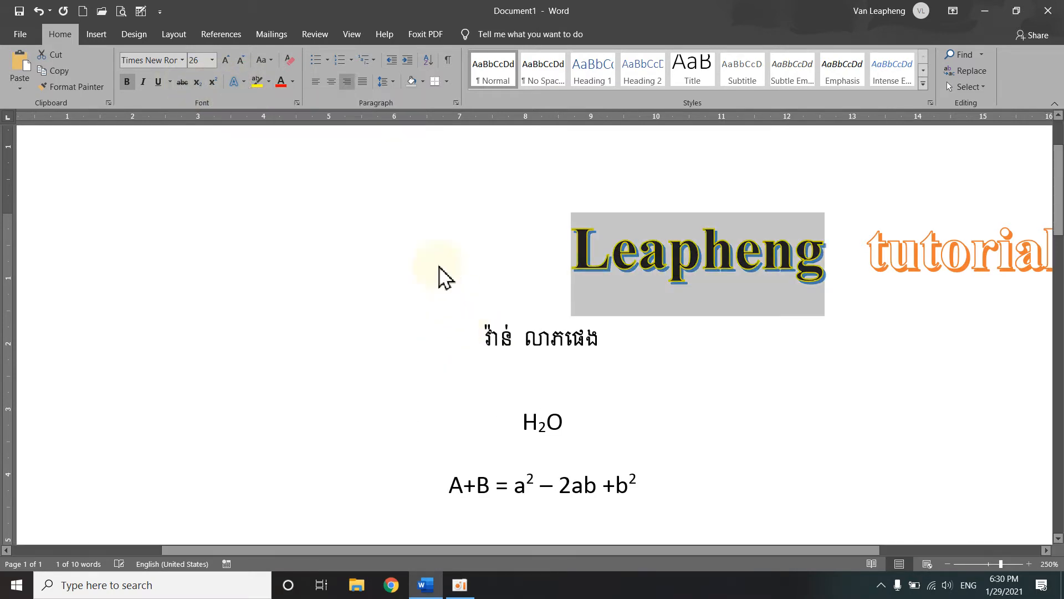
Step: Apply a perspective shadow that falls below the letters to the first title word
click(248, 84)
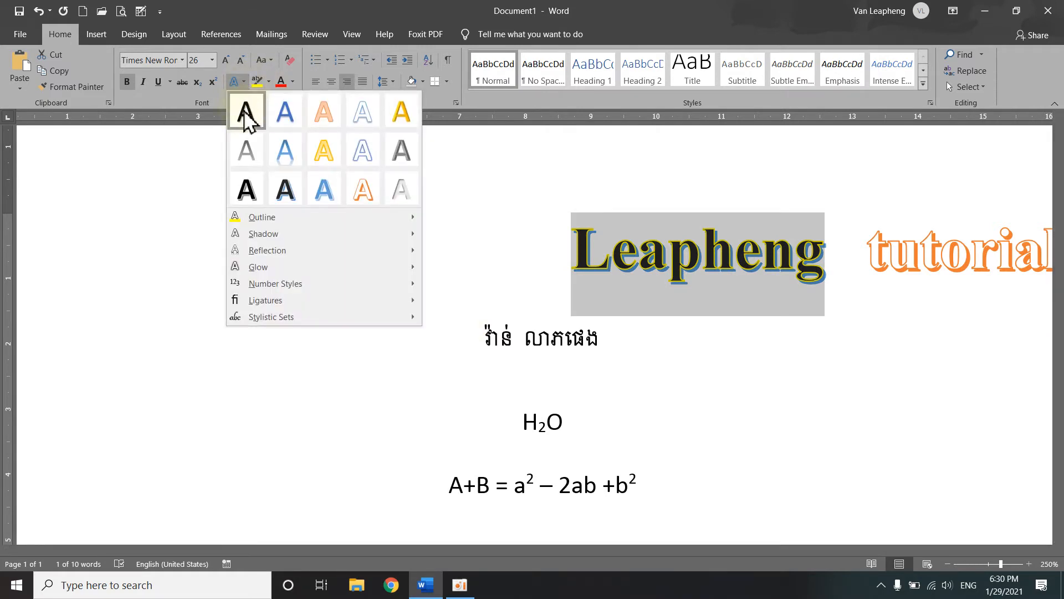
mouse_move(280, 236)
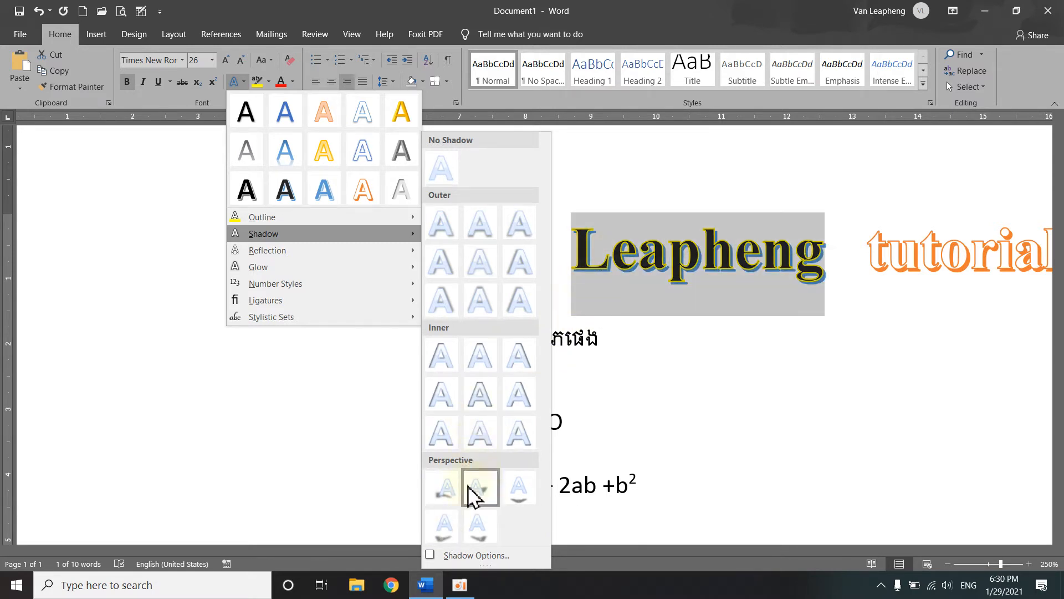
click(479, 525)
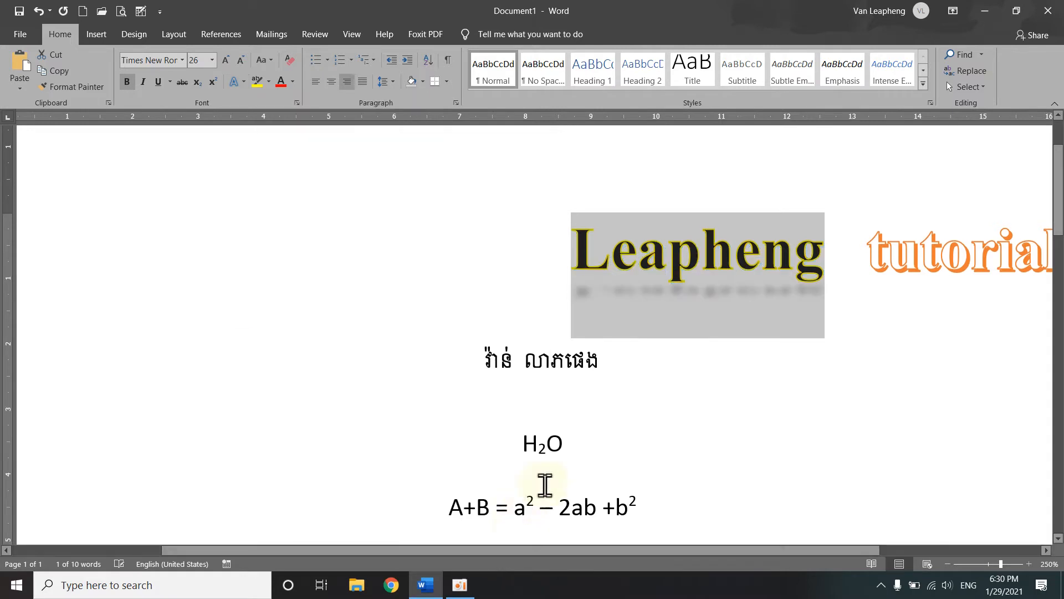
click(687, 305)
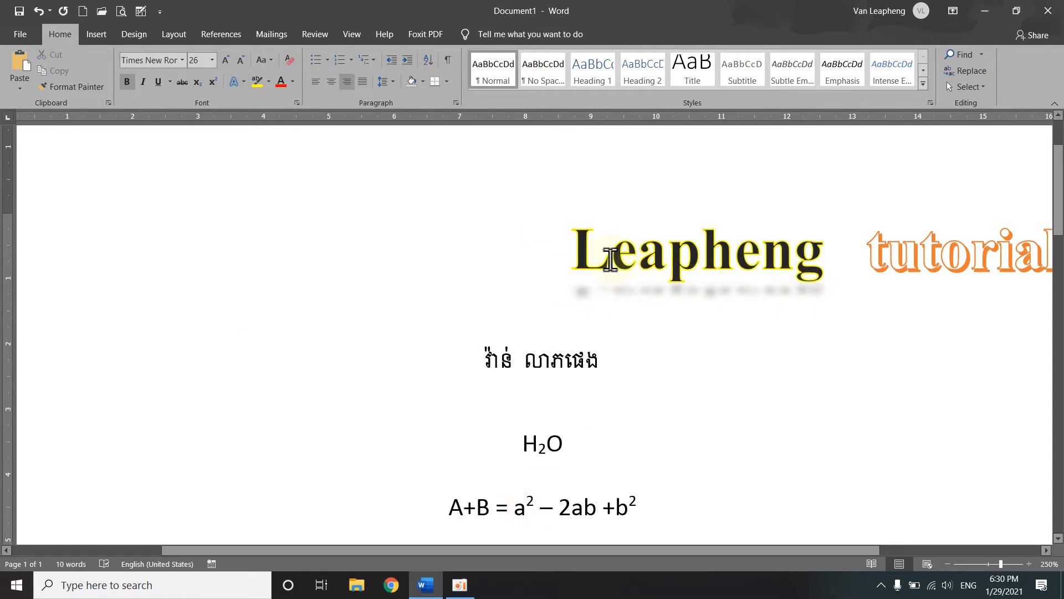
Step: Select the first title word and give it the outer shadow that is offset straight down
click(587, 259)
drag(587, 259, 824, 260)
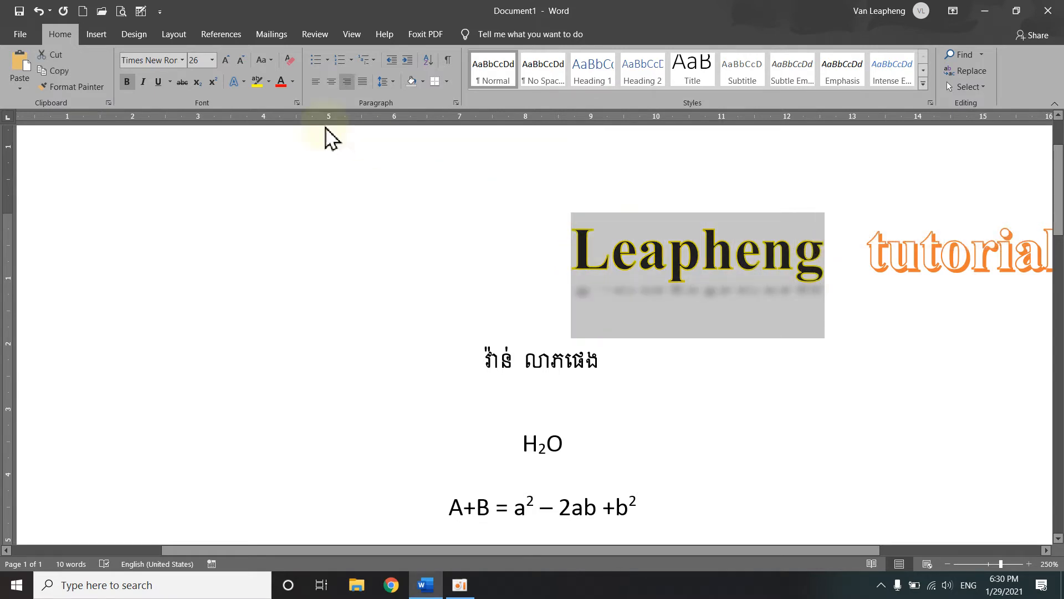
click(242, 82)
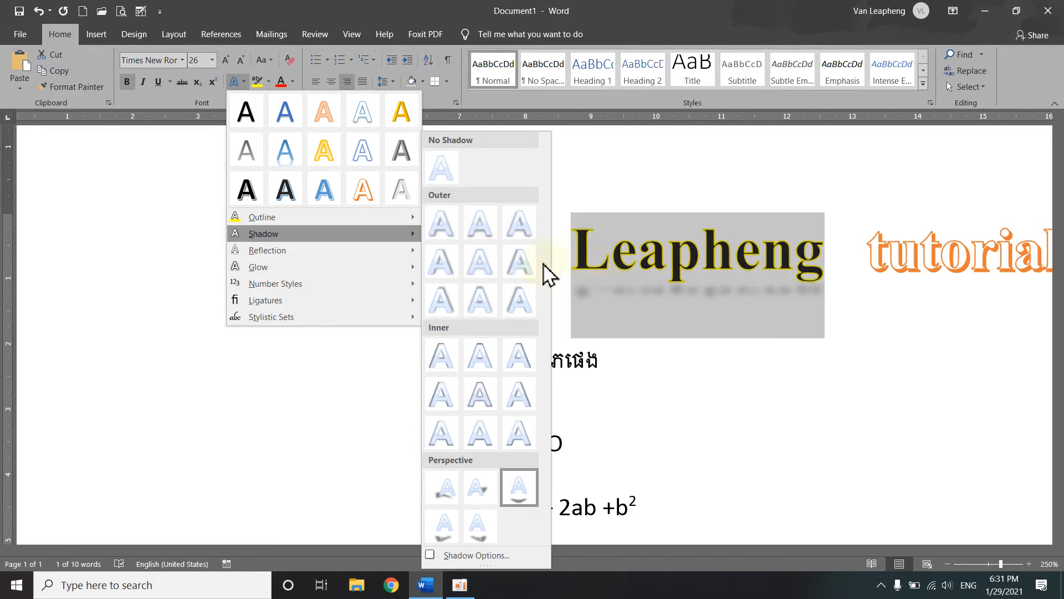
click(481, 223)
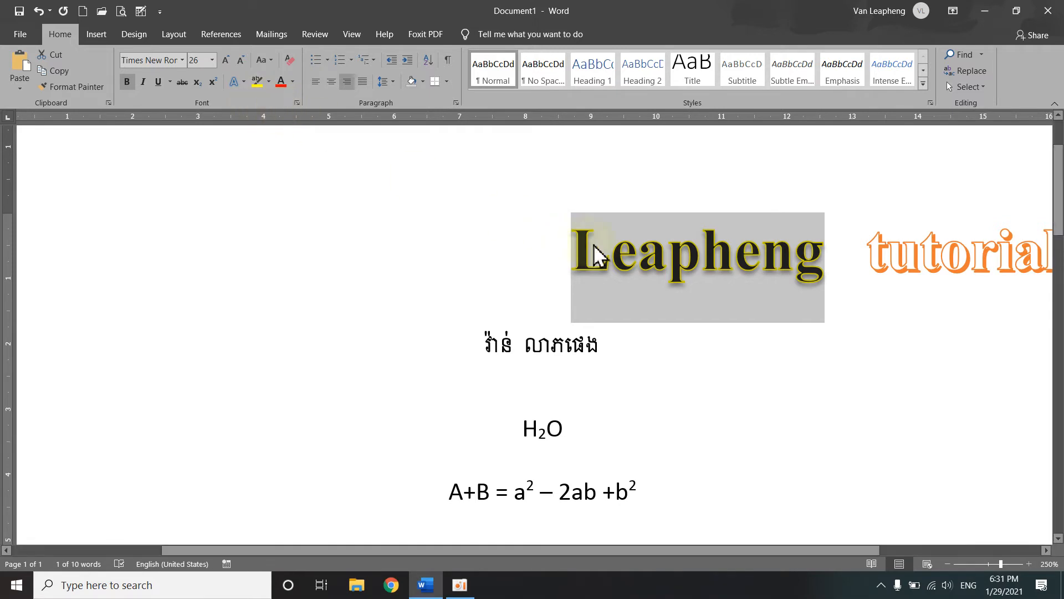
Step: Apply the Half Reflection: Touching variation to the first title word
click(242, 84)
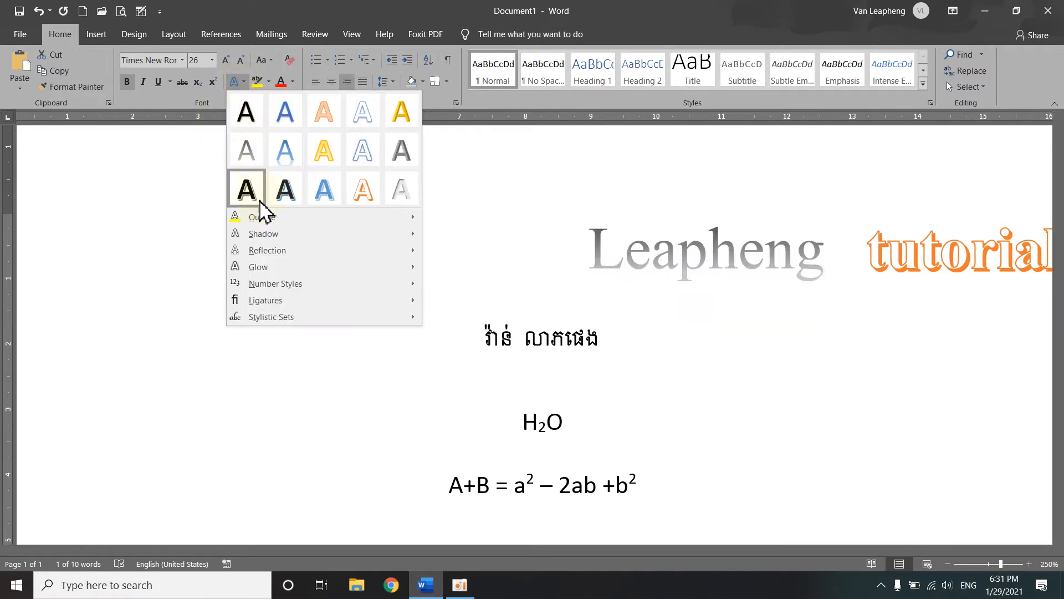
mouse_move(375, 244)
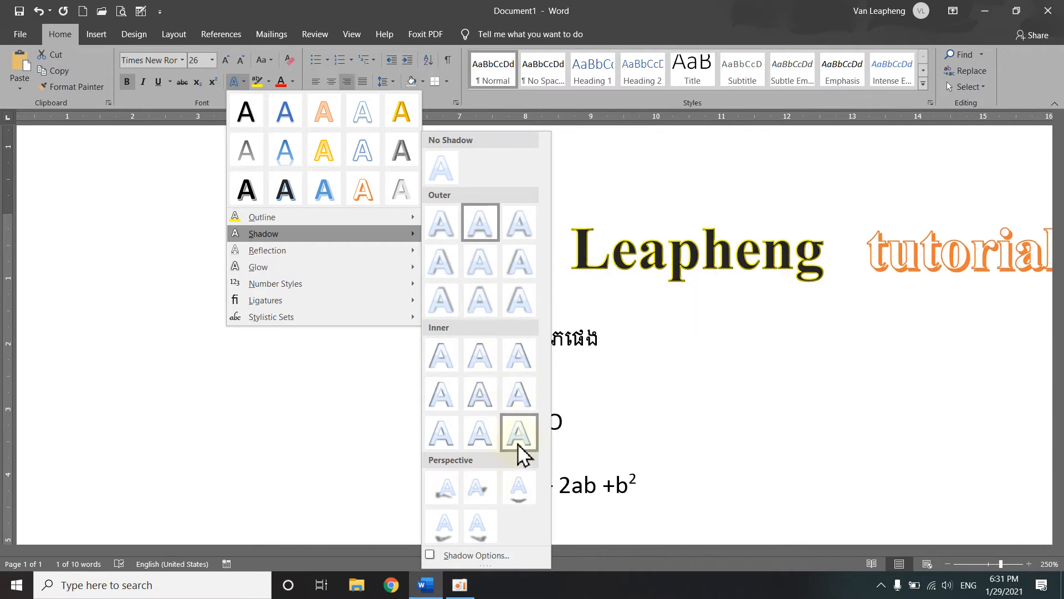
mouse_move(290, 261)
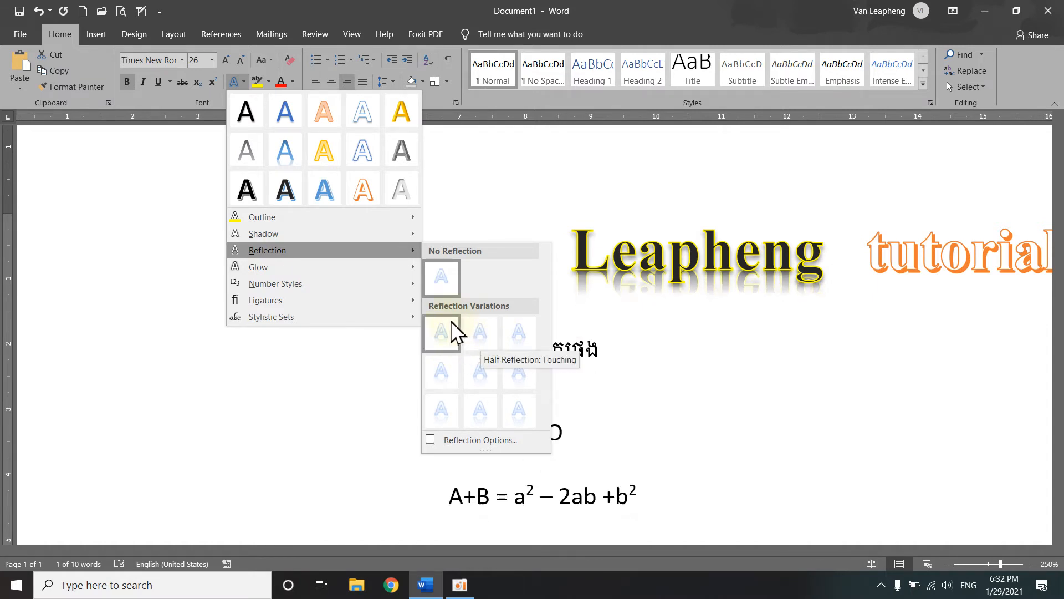
click(486, 342)
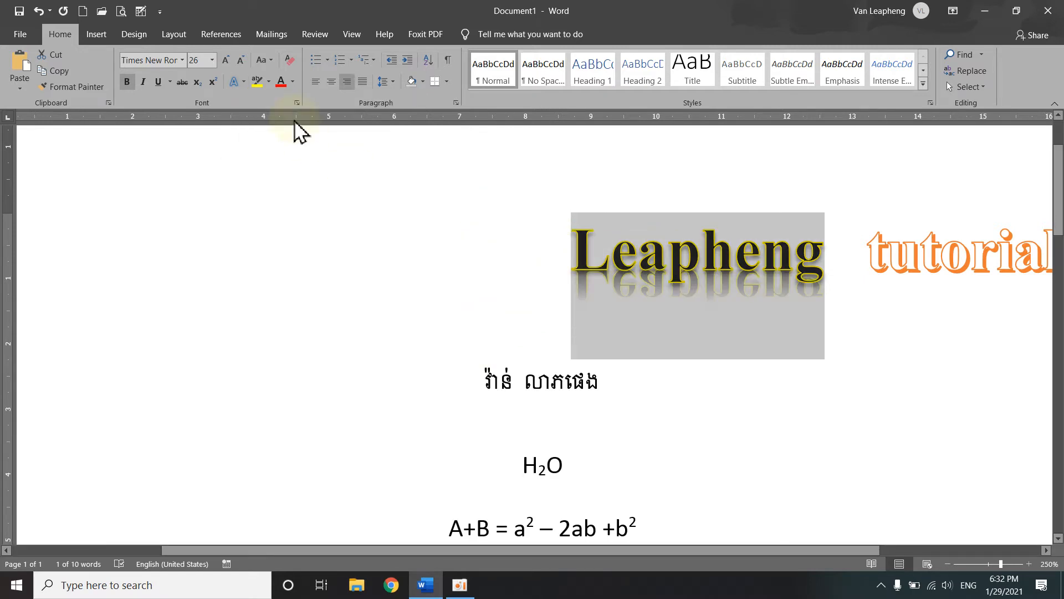
Step: Look through the glow variations and additional glow colours, and open the detailed glow options for the first title word
click(236, 82)
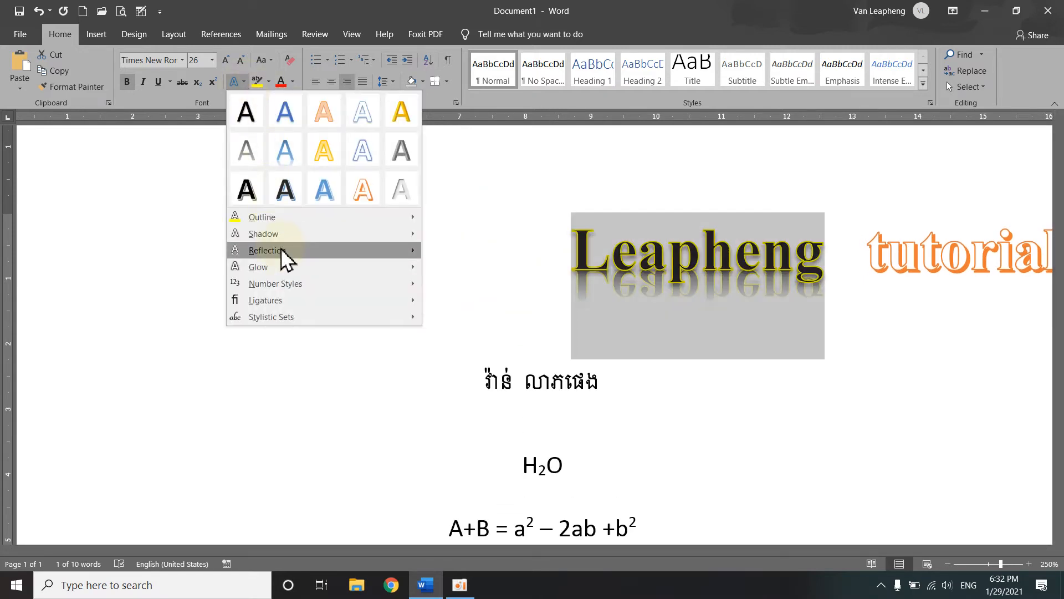
mouse_move(292, 277)
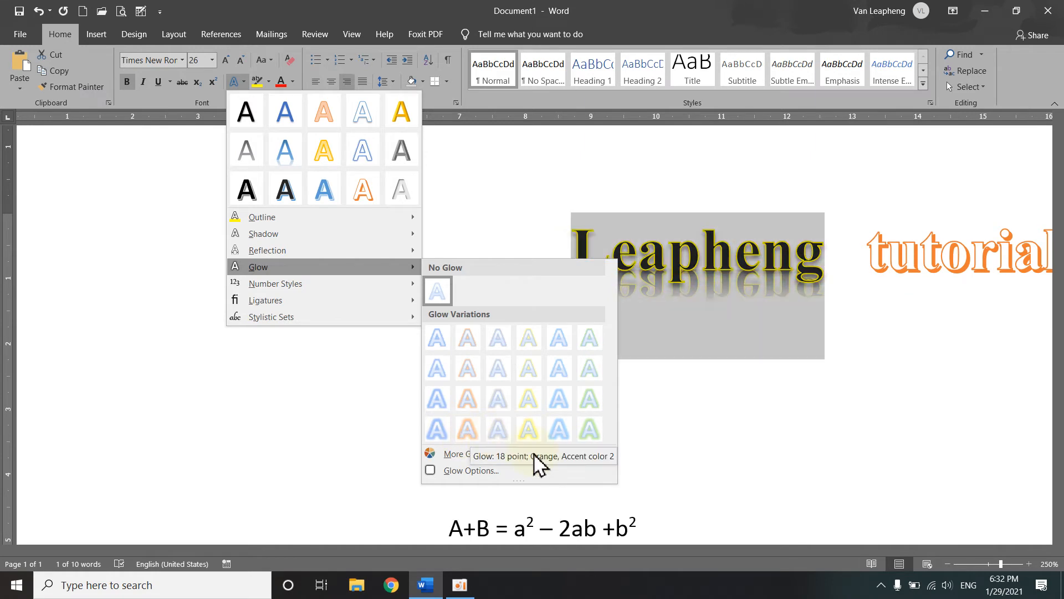
mouse_move(467, 458)
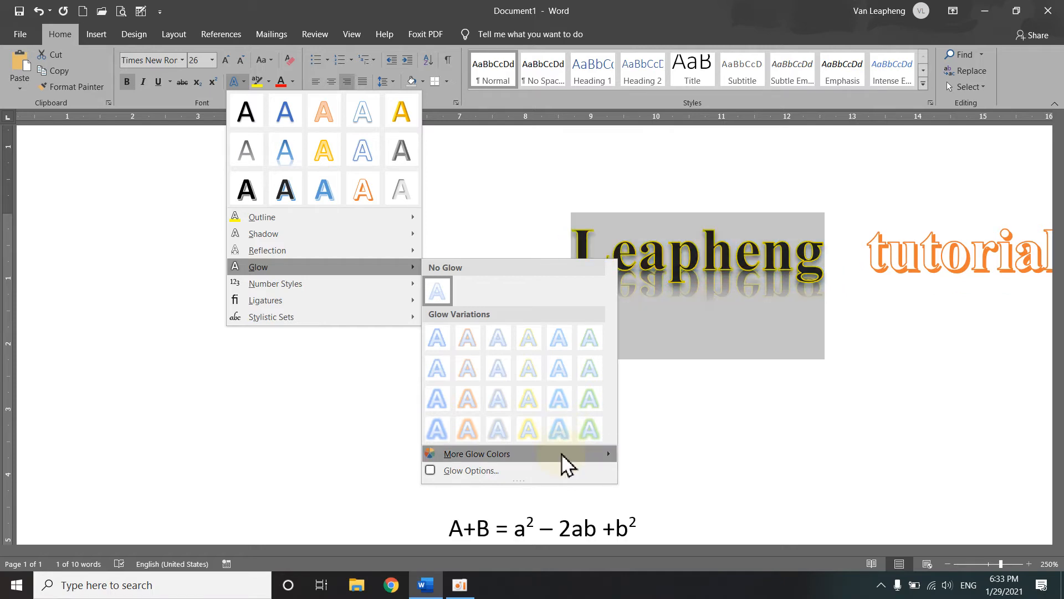
mouse_move(604, 465)
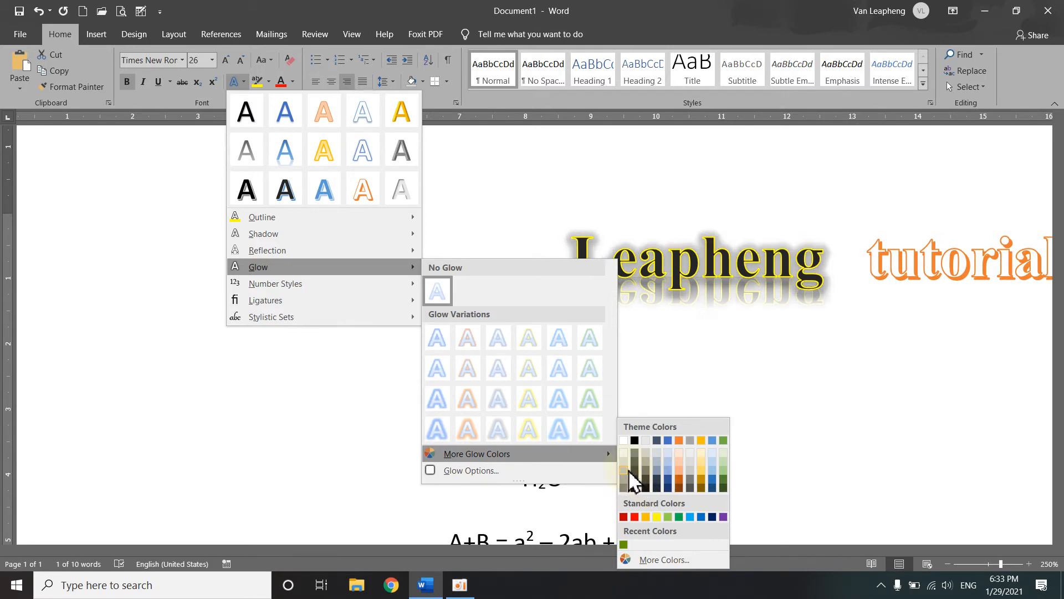
click(470, 471)
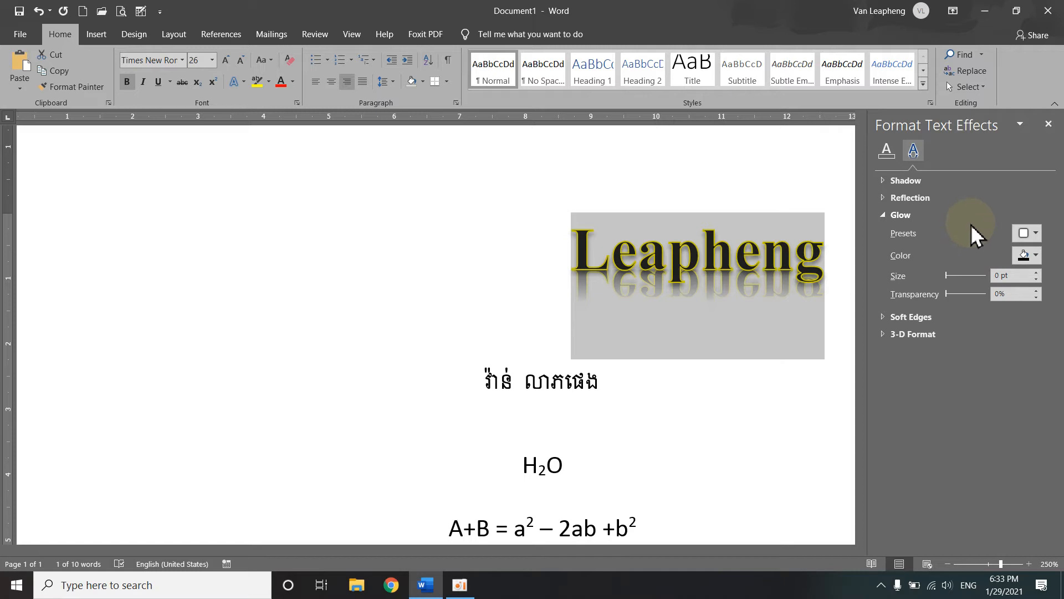
click(468, 586)
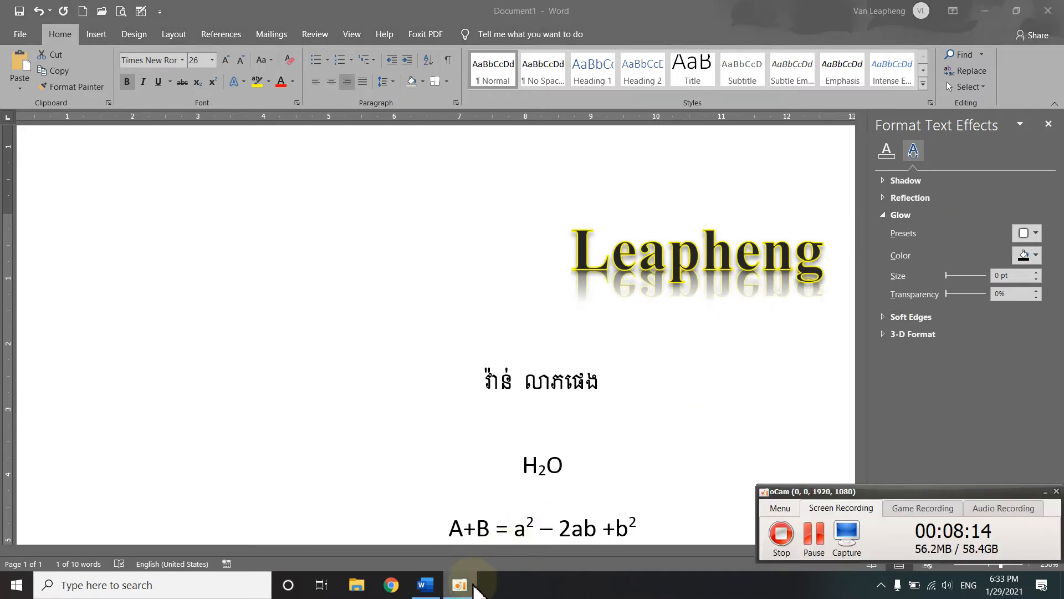
click(472, 587)
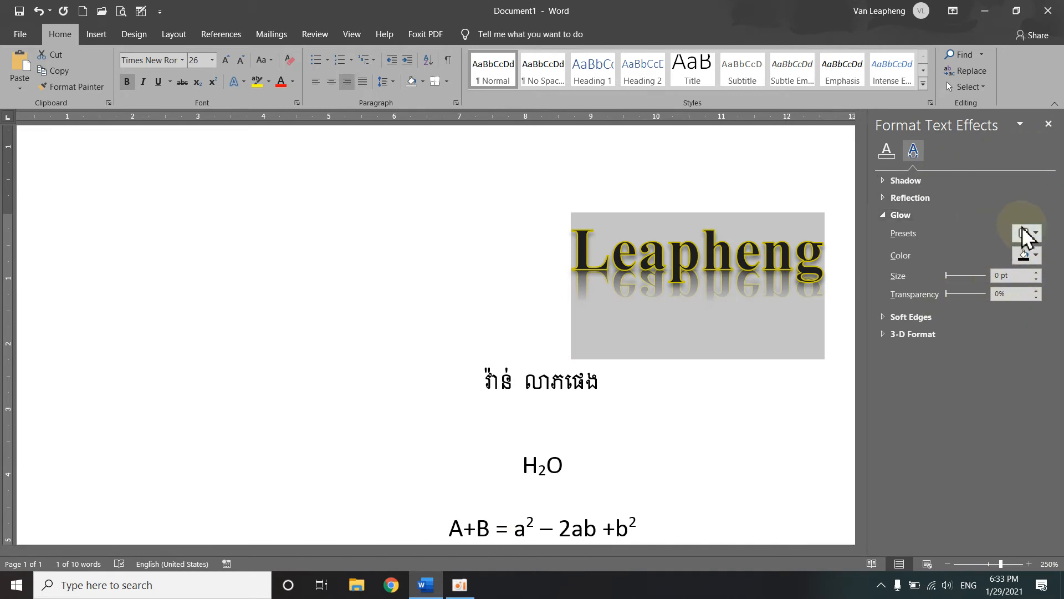
Step: Set the first title word's glow to a size of 43 pt with 71% transparency
drag(947, 275, 959, 279)
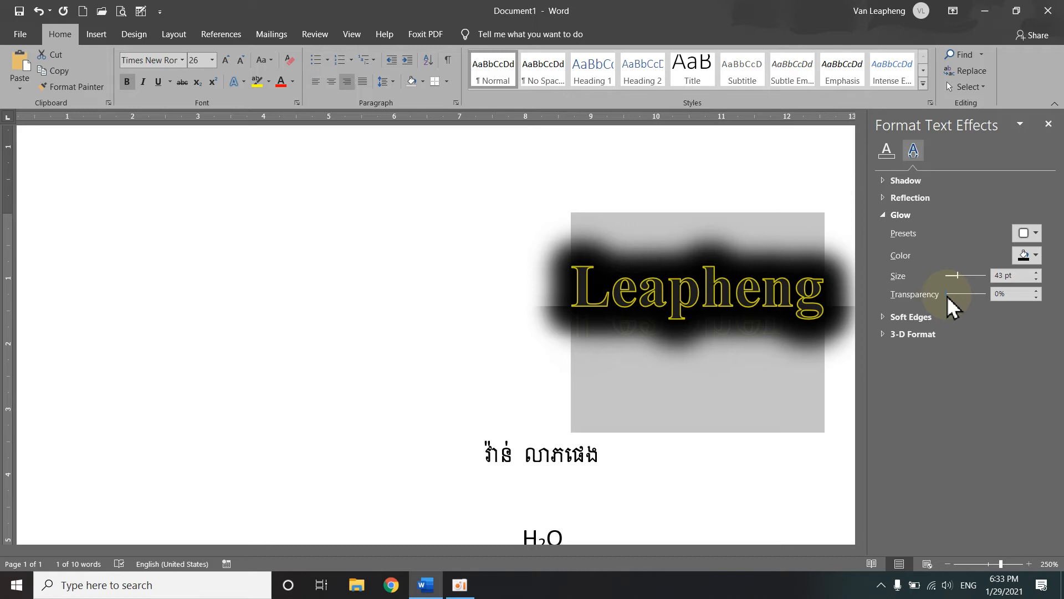
drag(948, 298, 955, 298)
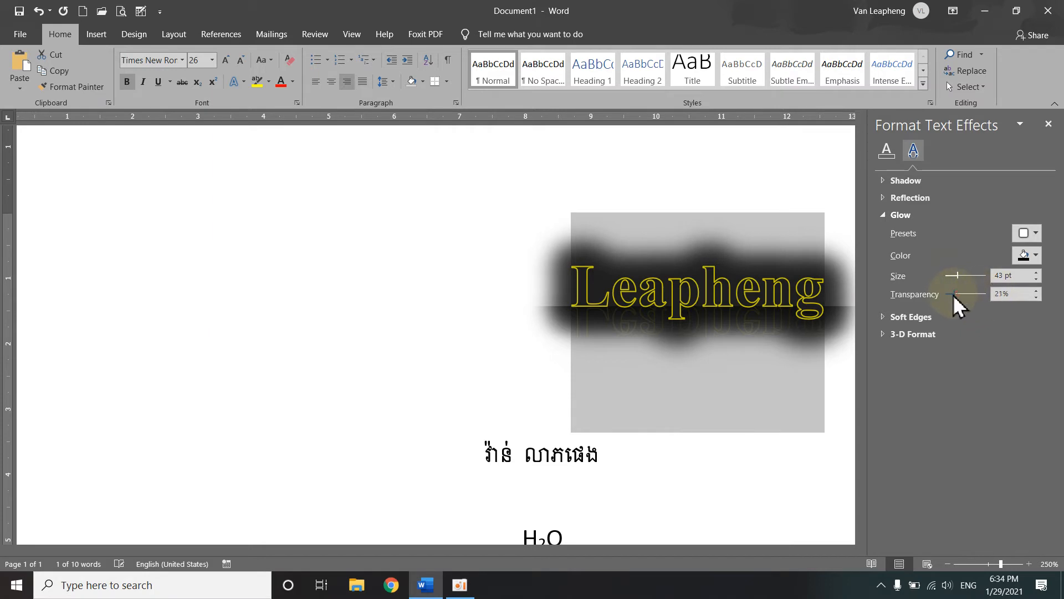
drag(954, 295, 976, 294)
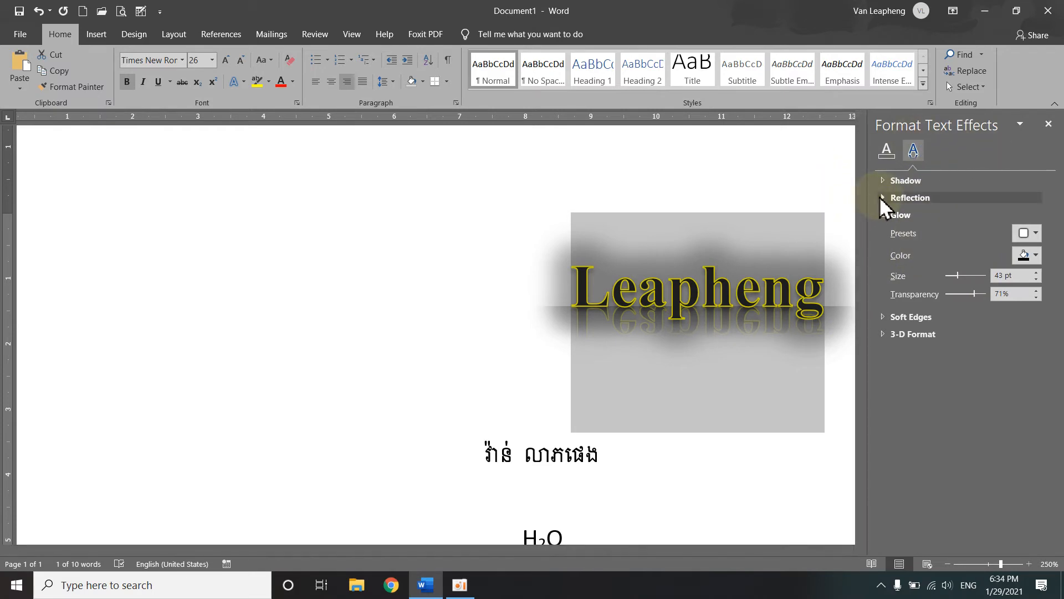
Step: Set the first title word's glow to a size of 47 pt with 44% transparency
click(244, 82)
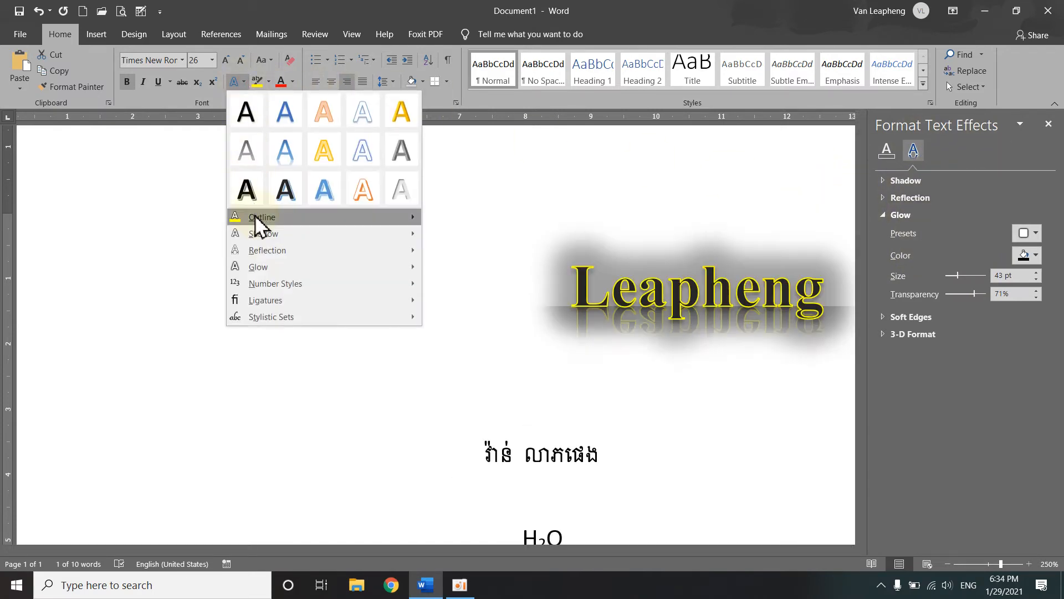
mouse_move(304, 269)
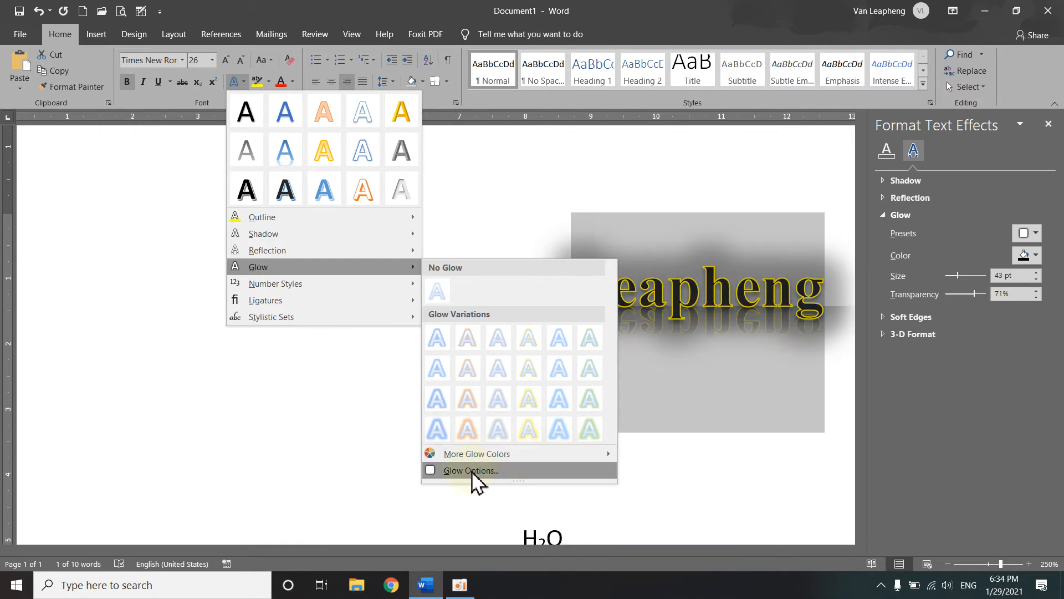
click(528, 472)
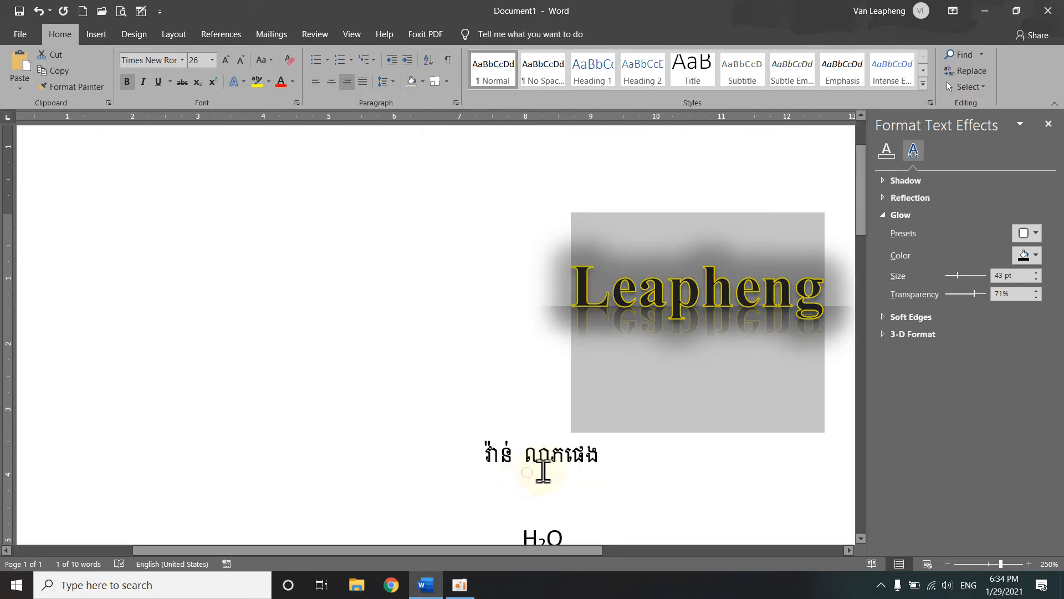
mouse_move(958, 277)
mouse_down()
mouse_move(998, 280)
mouse_move(960, 282)
mouse_up()
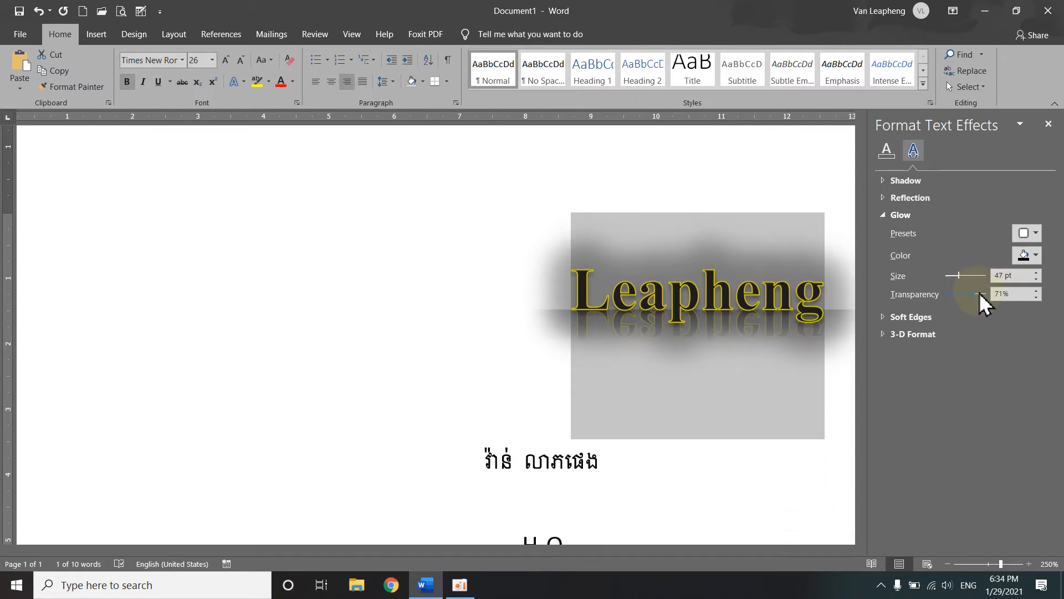
mouse_move(976, 294)
mouse_down()
mouse_move(935, 296)
mouse_move(963, 292)
mouse_up()
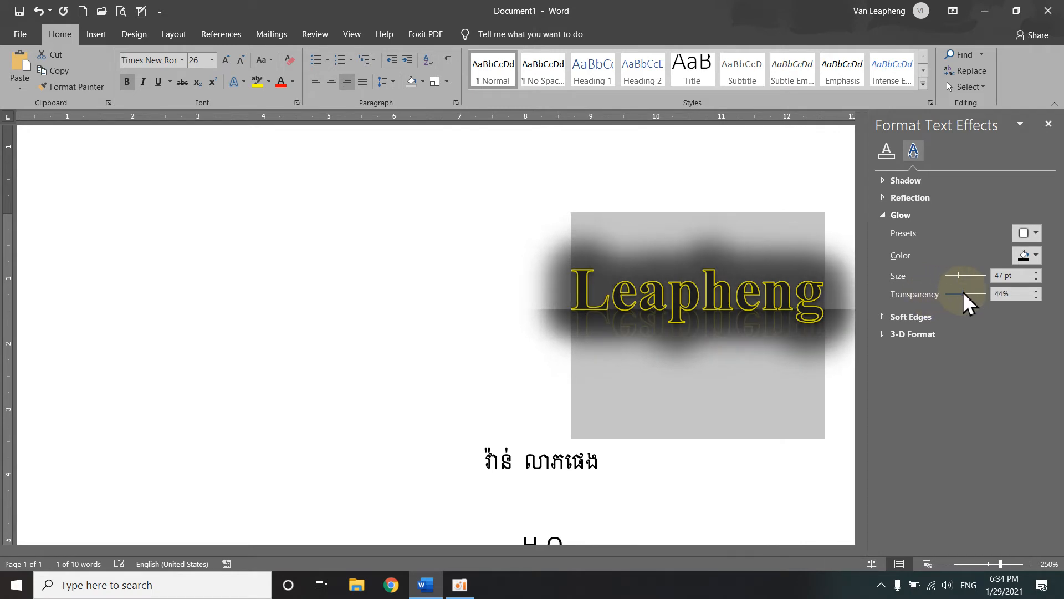
Step: Give the first title word 3-D top and bottom bevel presets, each 4 pt wide and 3 pt high
click(886, 320)
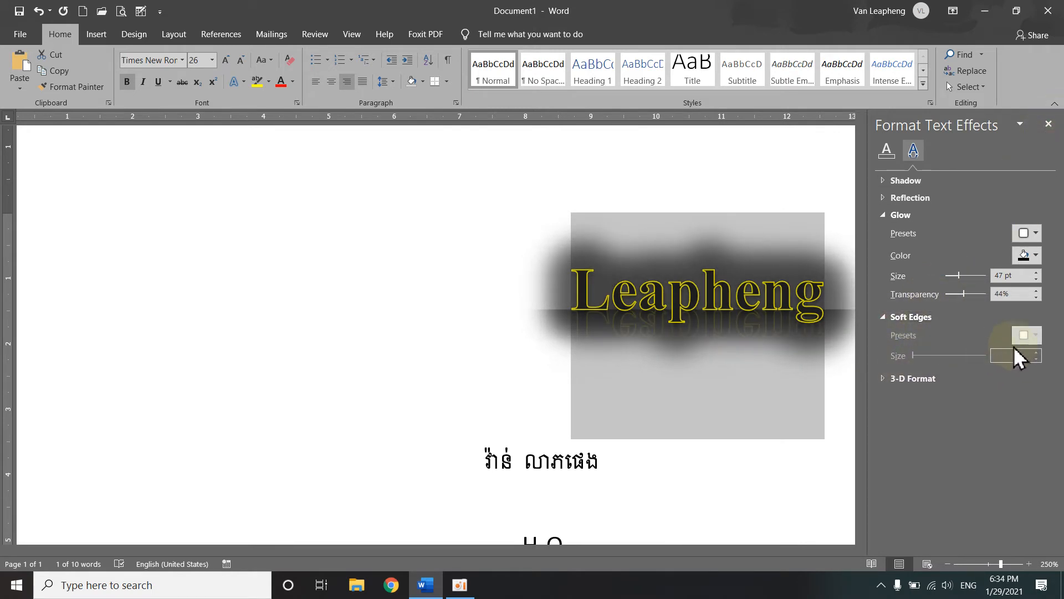
click(883, 379)
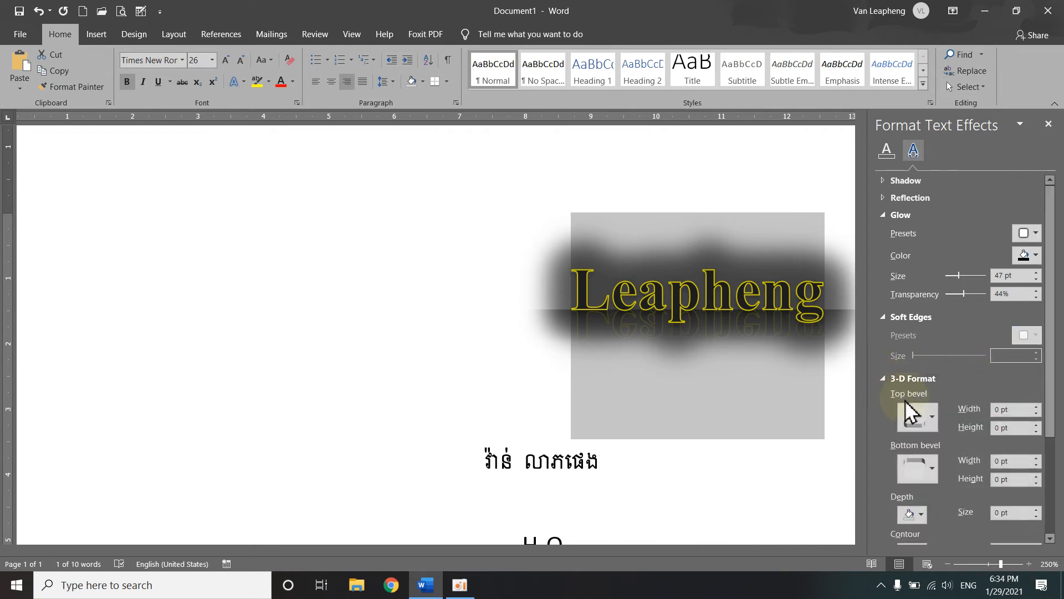
click(934, 423)
click(962, 382)
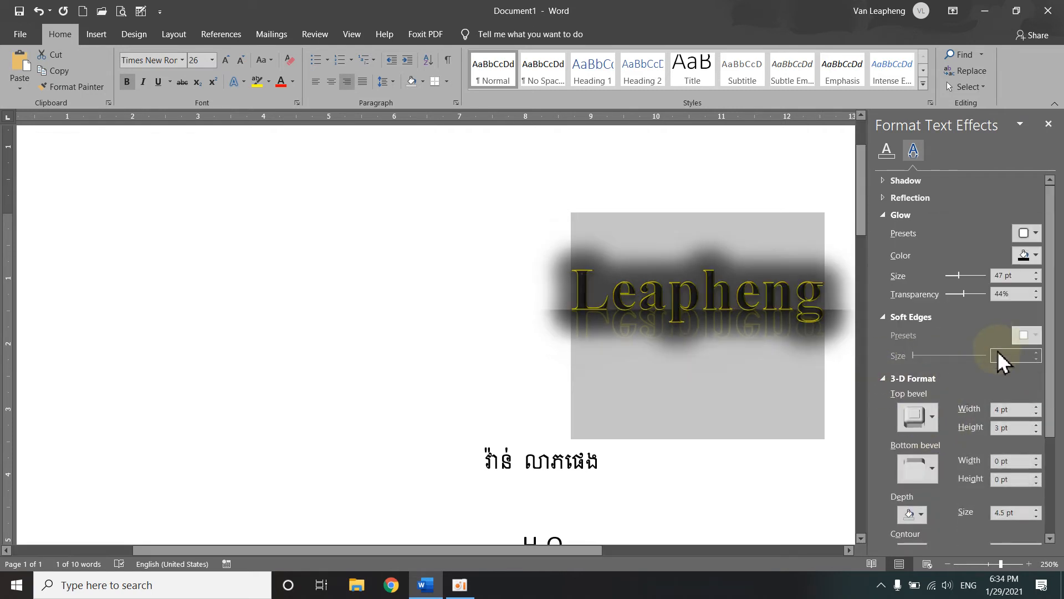
click(919, 474)
click(959, 435)
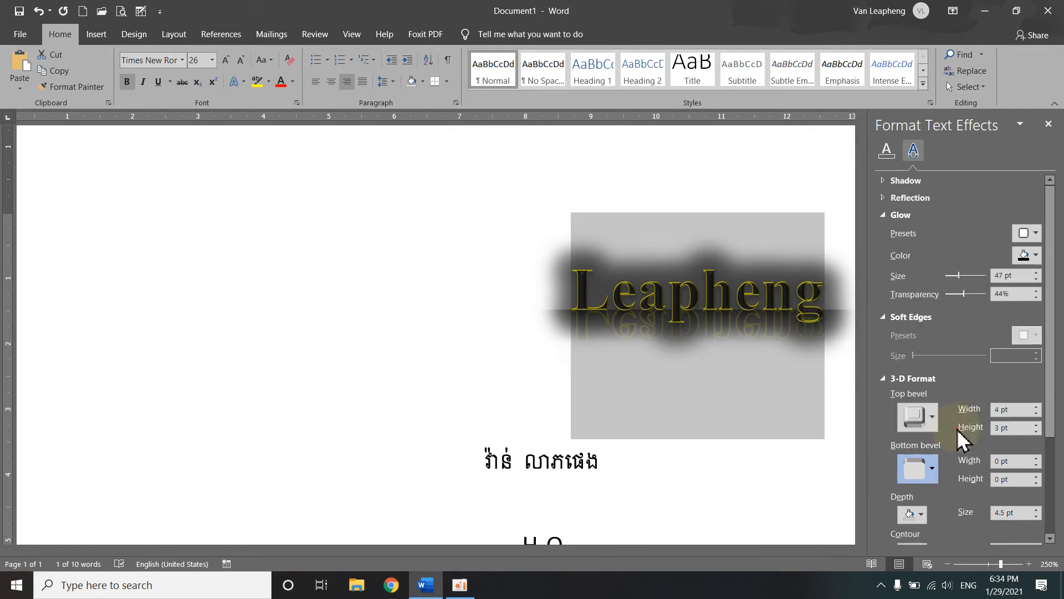
Step: Apply an orange contour to the 3-D format of the first title word
scroll(1011, 280, down, 3)
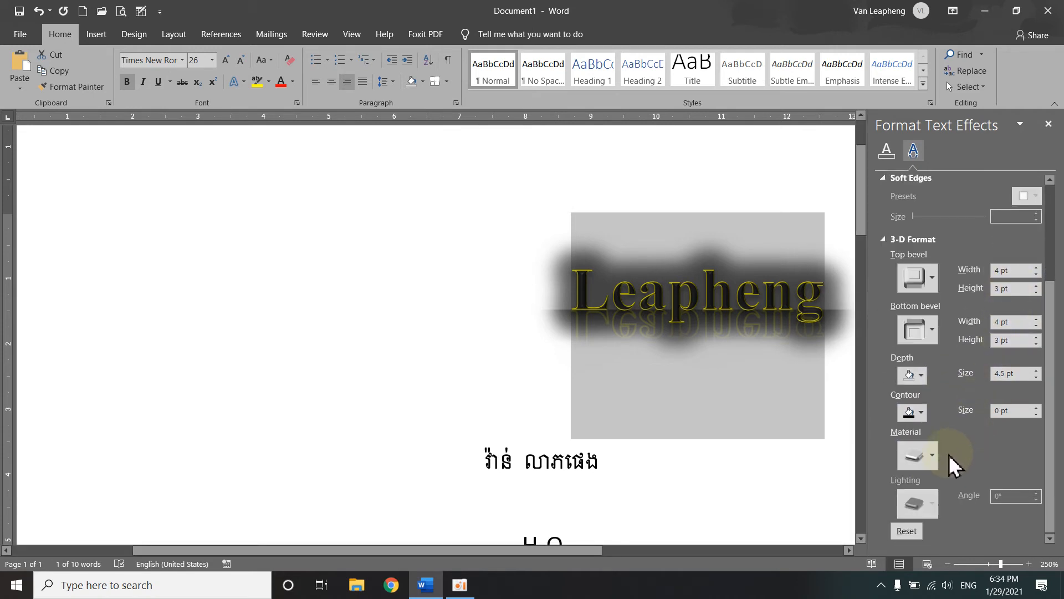
click(921, 413)
click(959, 489)
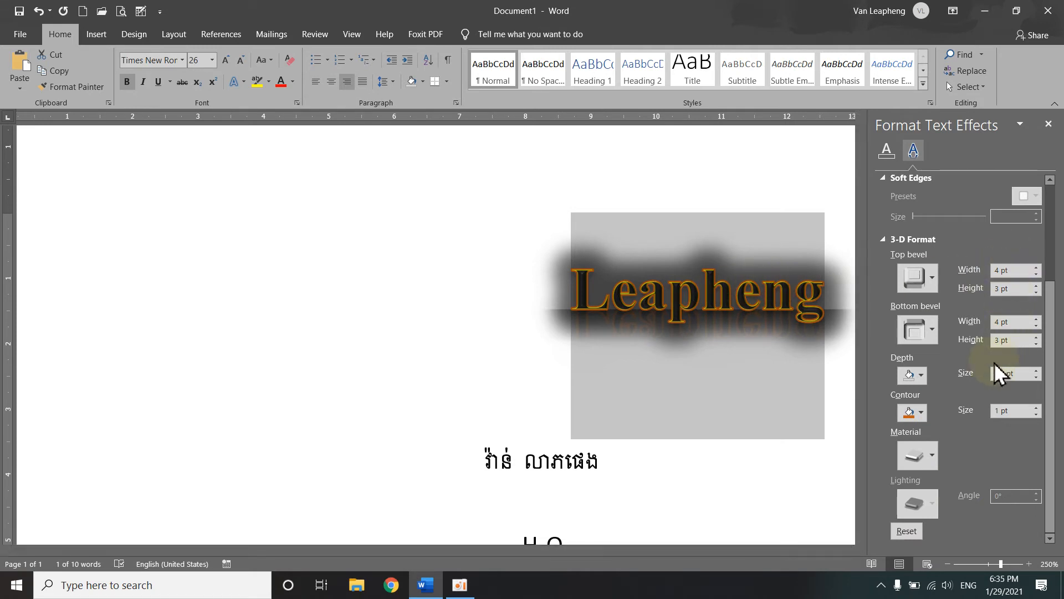
Step: Review the detailed reflection and shadow settings alongside the outline and reflection choices, and close the detailed effects options
scroll(961, 374, up, 5)
scroll(931, 238, down, 3)
scroll(930, 282, up, 3)
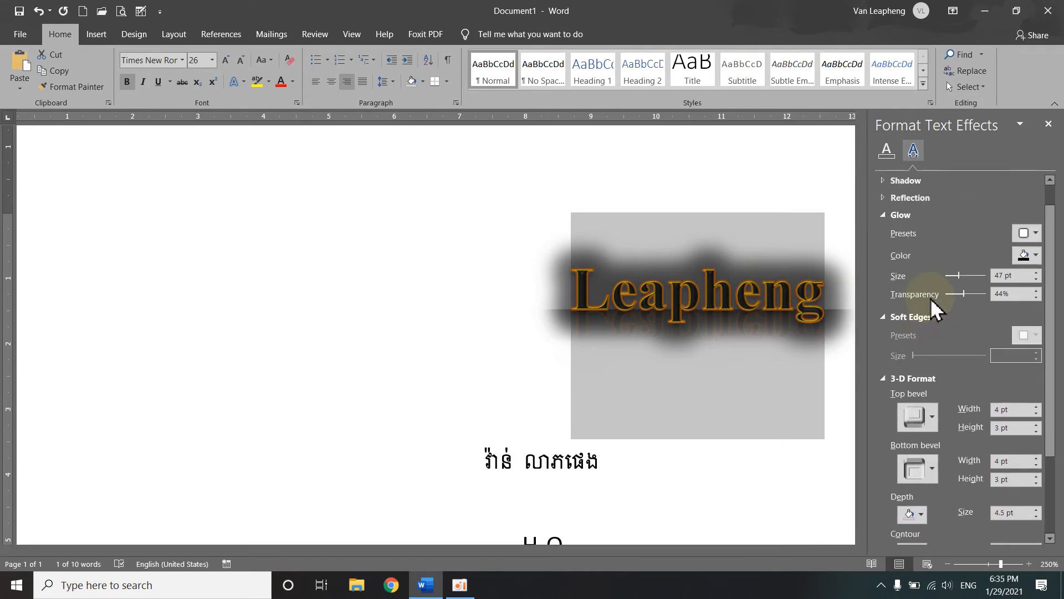
click(881, 197)
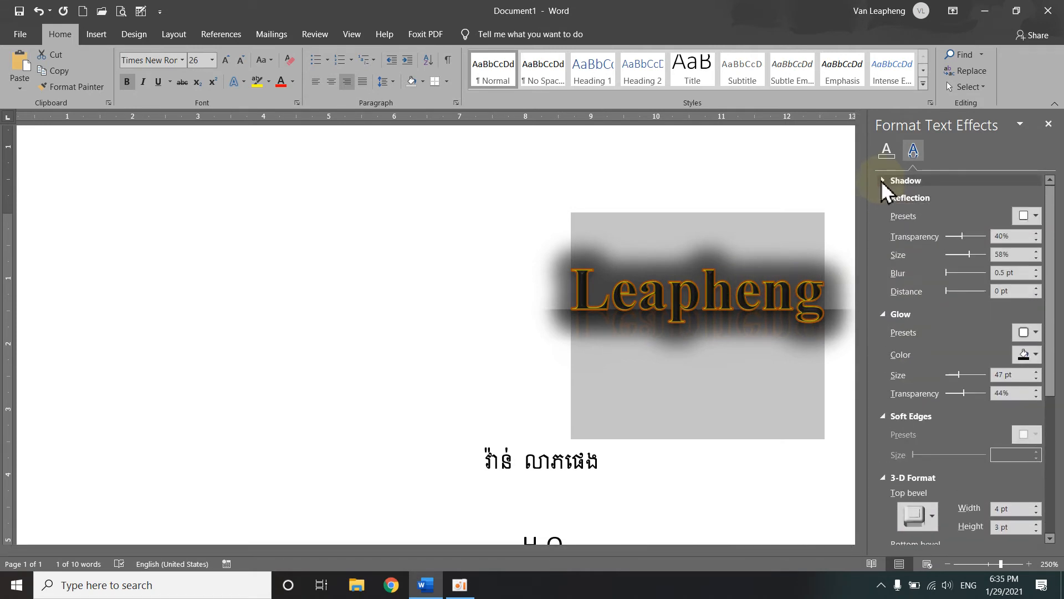
click(881, 180)
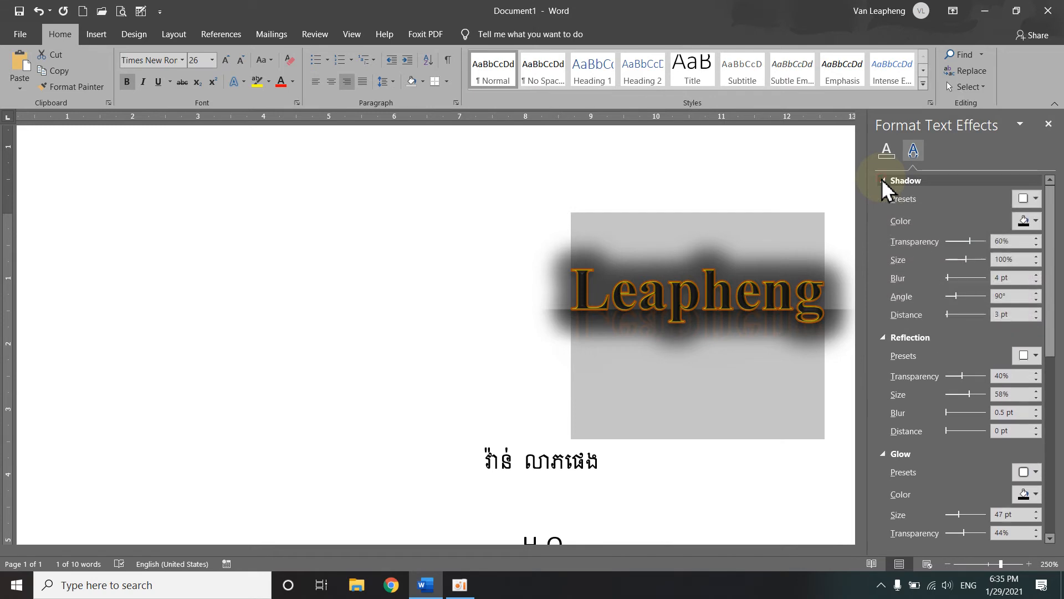
click(239, 82)
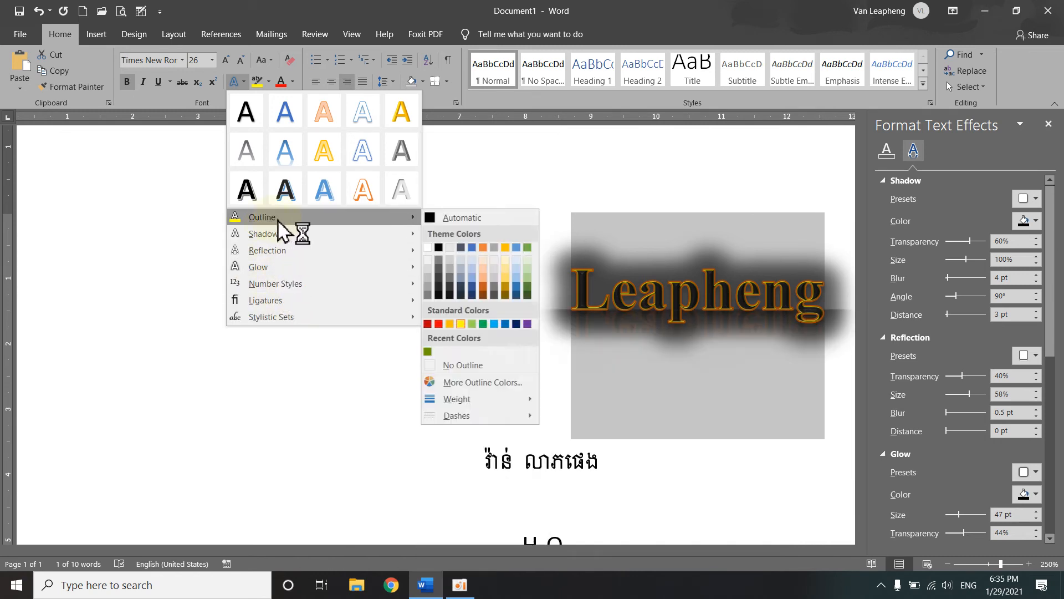
mouse_move(271, 254)
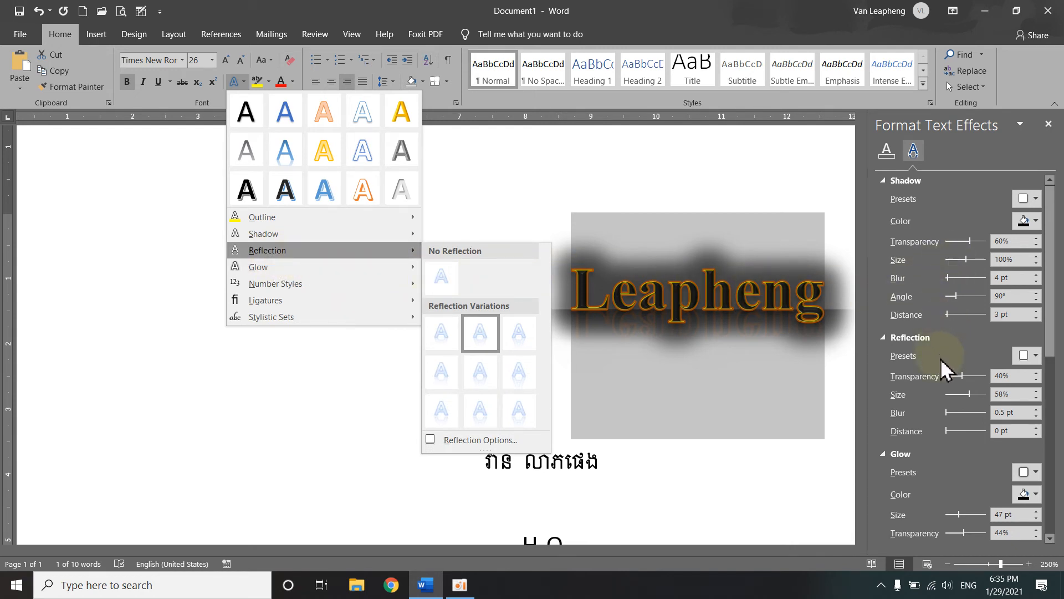
click(641, 176)
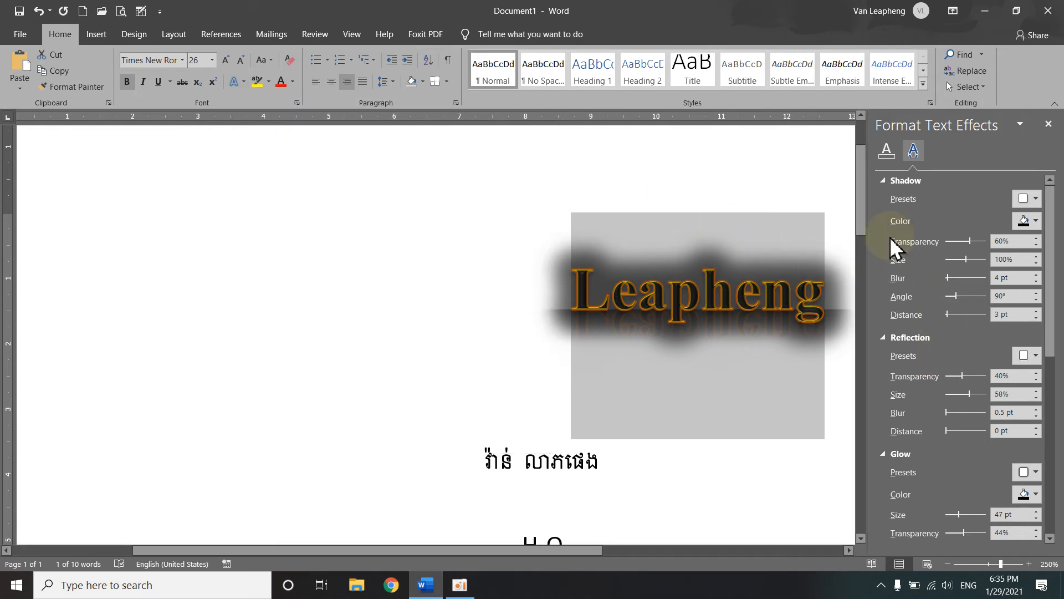
click(1048, 124)
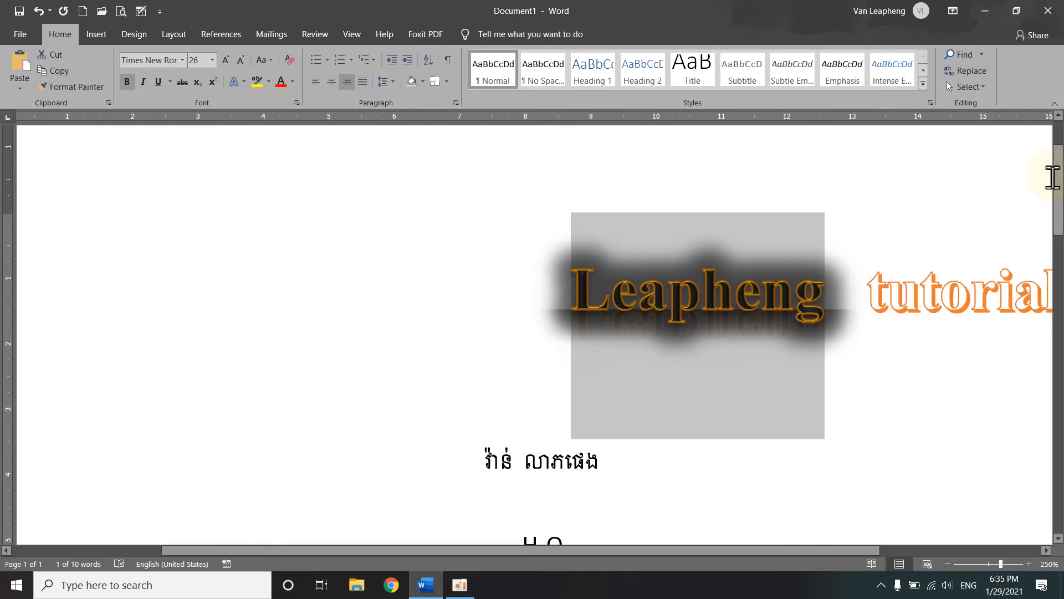
Step: Apply the Proportional Lining number style to the first title word
click(244, 82)
mouse_move(343, 268)
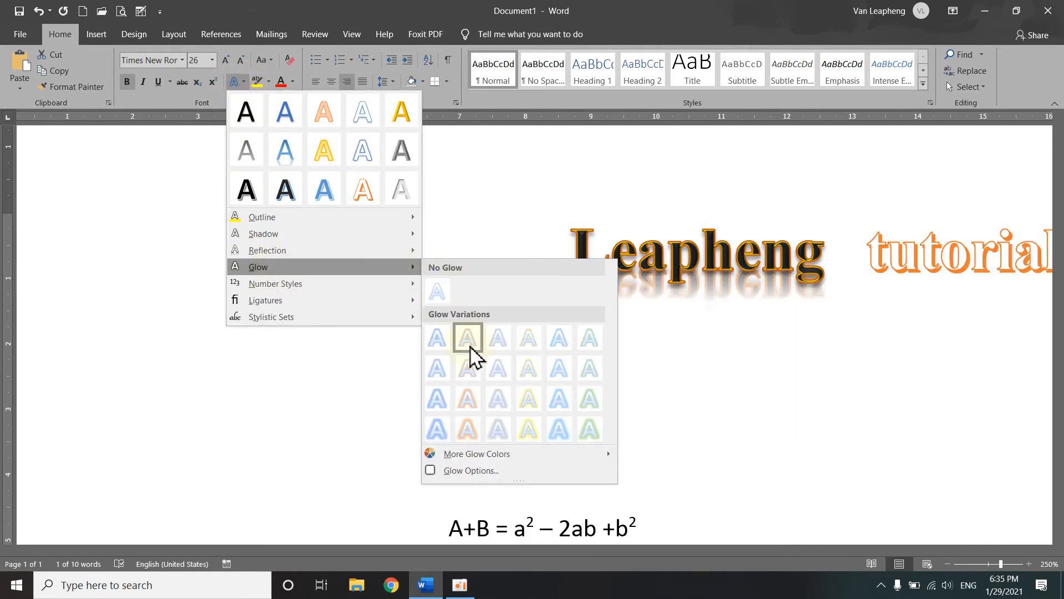
mouse_move(320, 236)
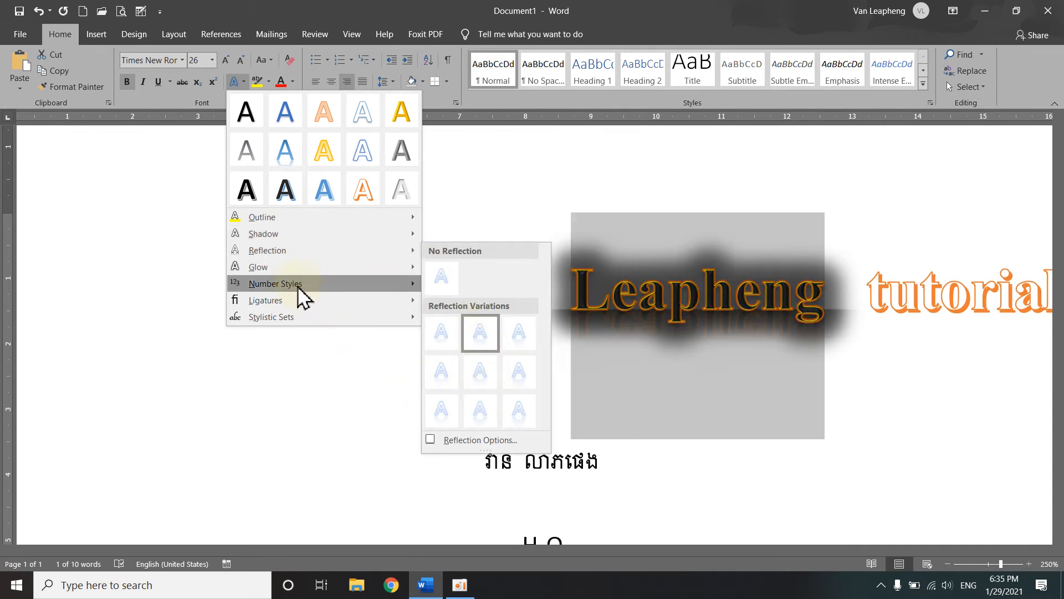
mouse_move(268, 281)
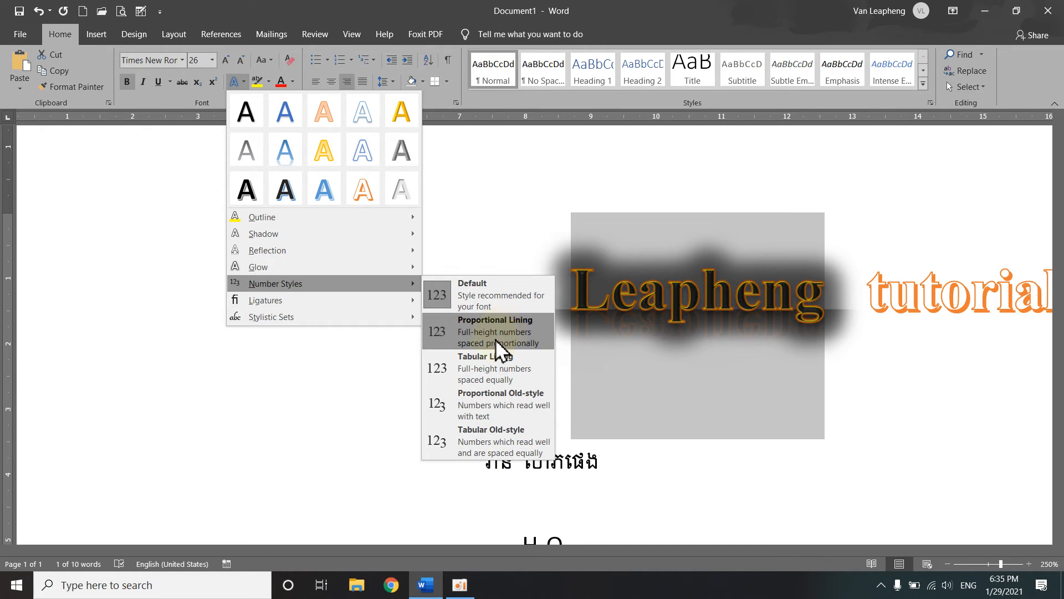
click(474, 340)
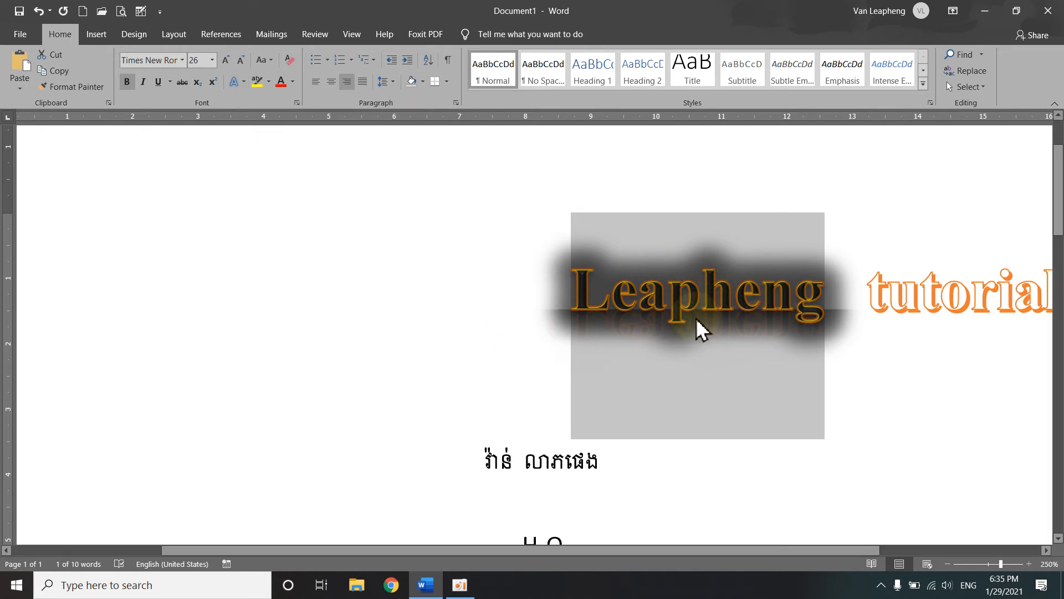
Step: Reselect the first title word, look through the ligature options and apply the Default stylistic set
click(669, 291)
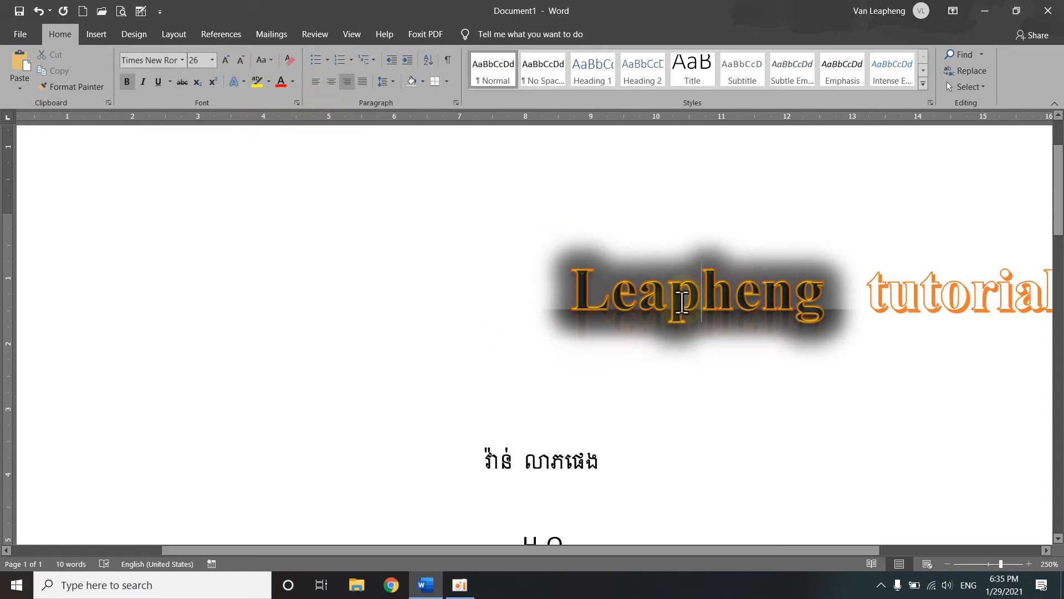
double_click(582, 294)
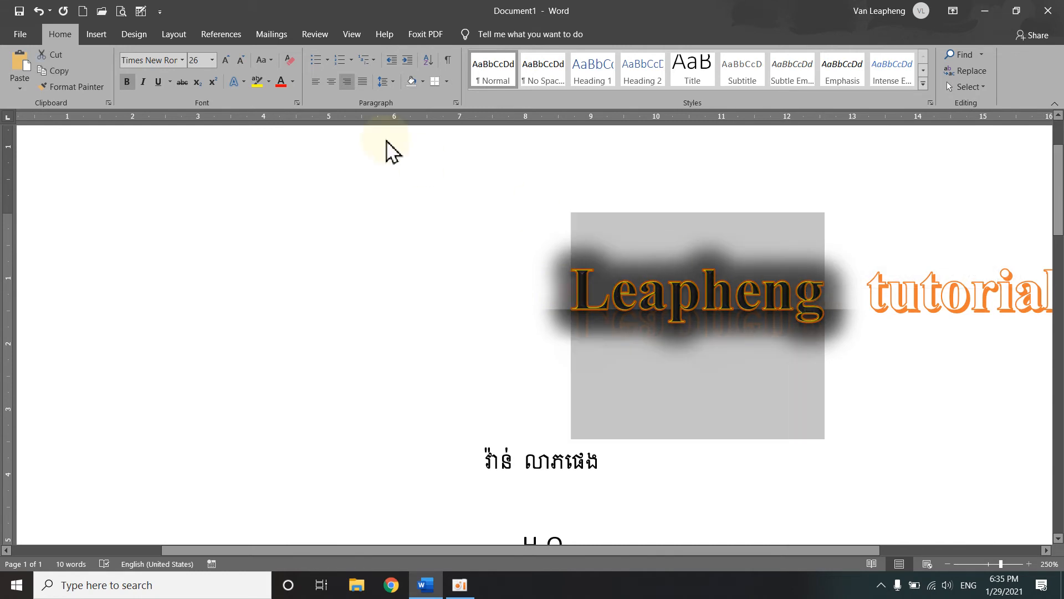
click(243, 81)
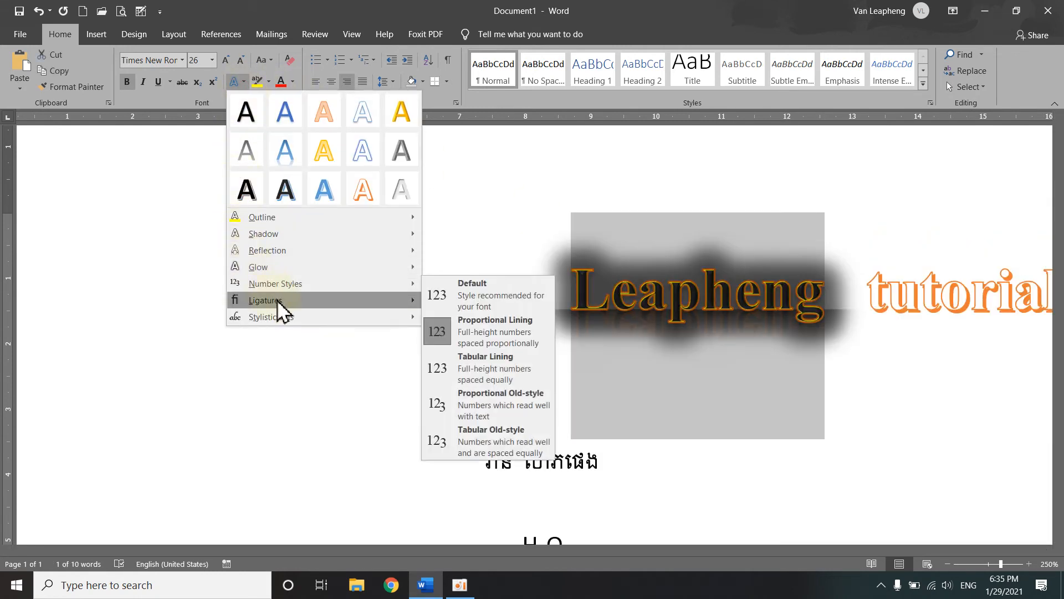
mouse_move(310, 311)
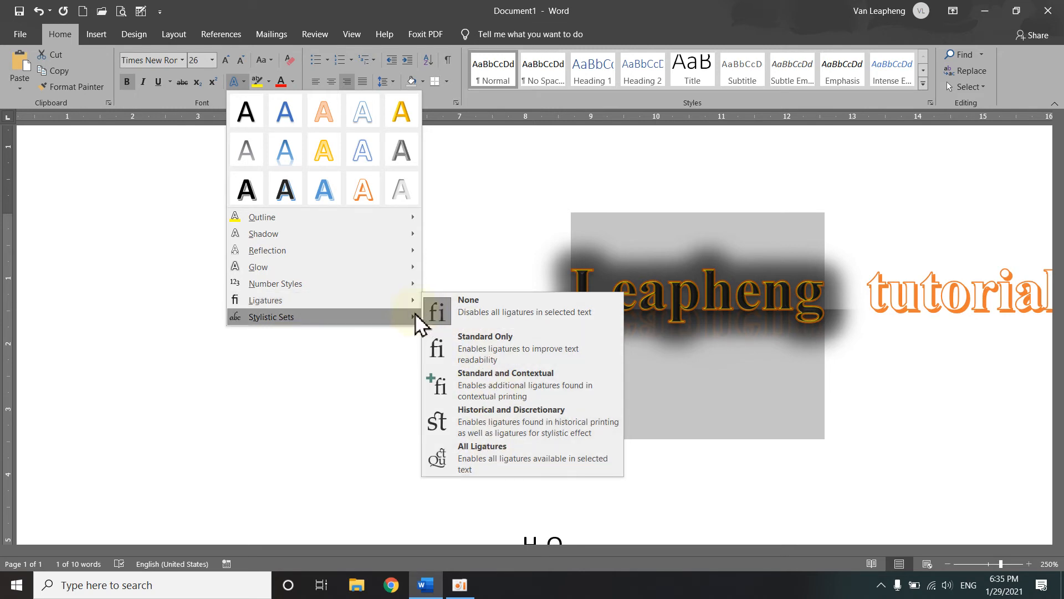
mouse_move(410, 321)
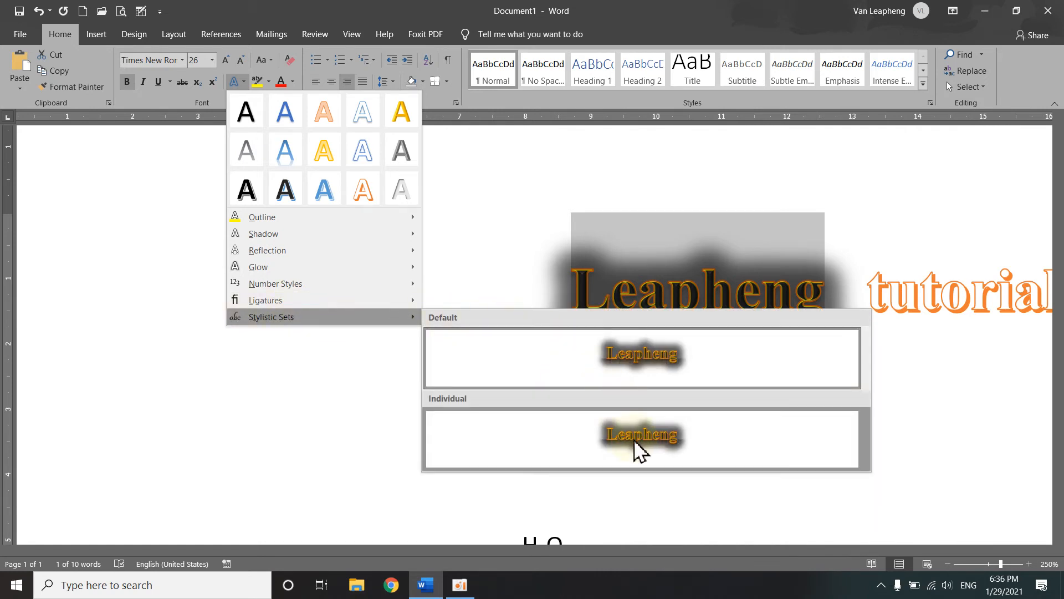
click(659, 352)
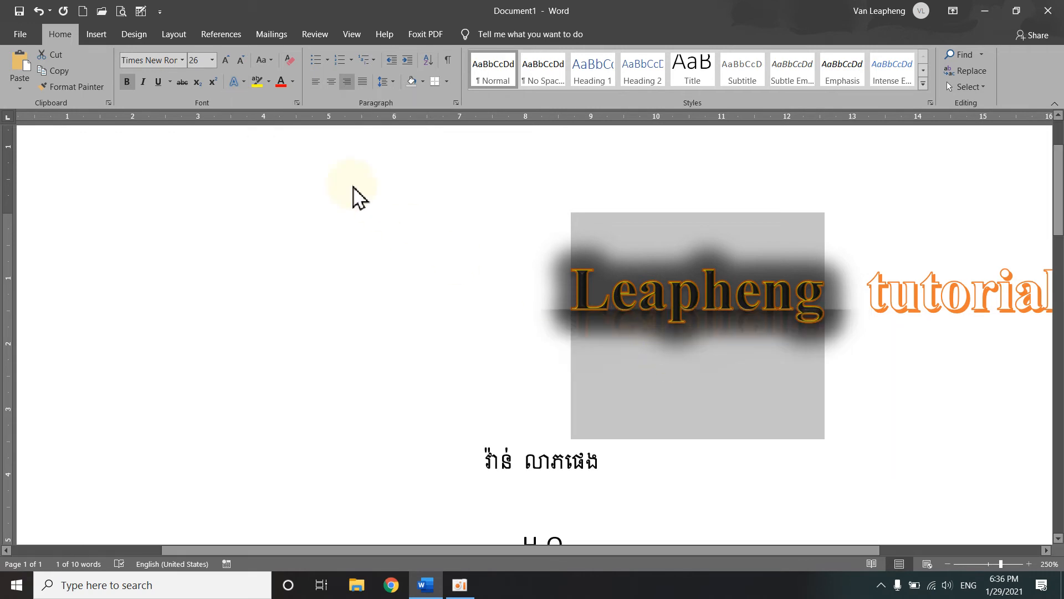
Step: Switch the first title word to the Individual stylistic set
click(243, 82)
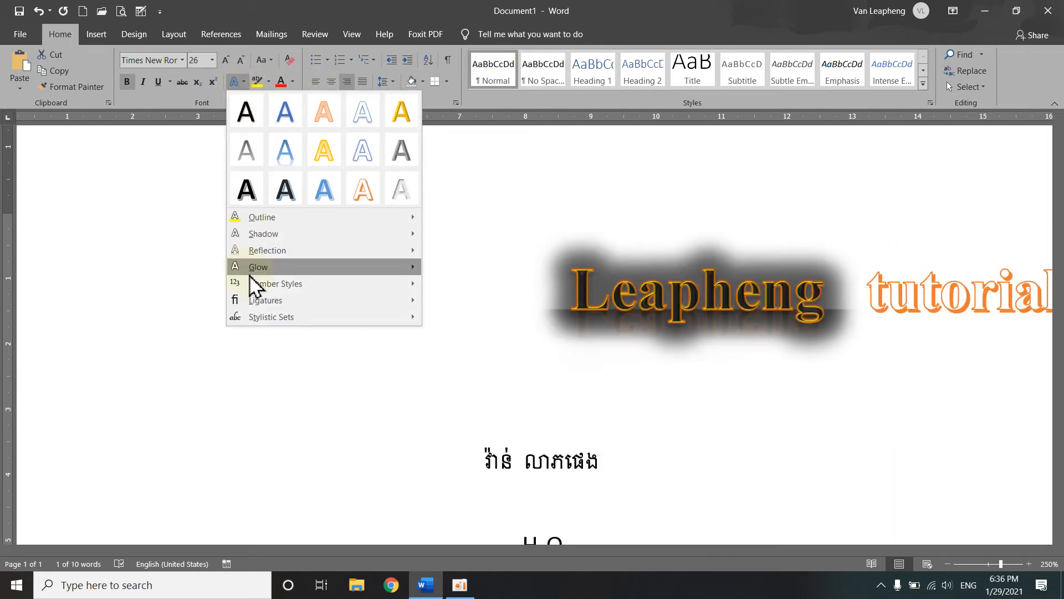
mouse_move(278, 300)
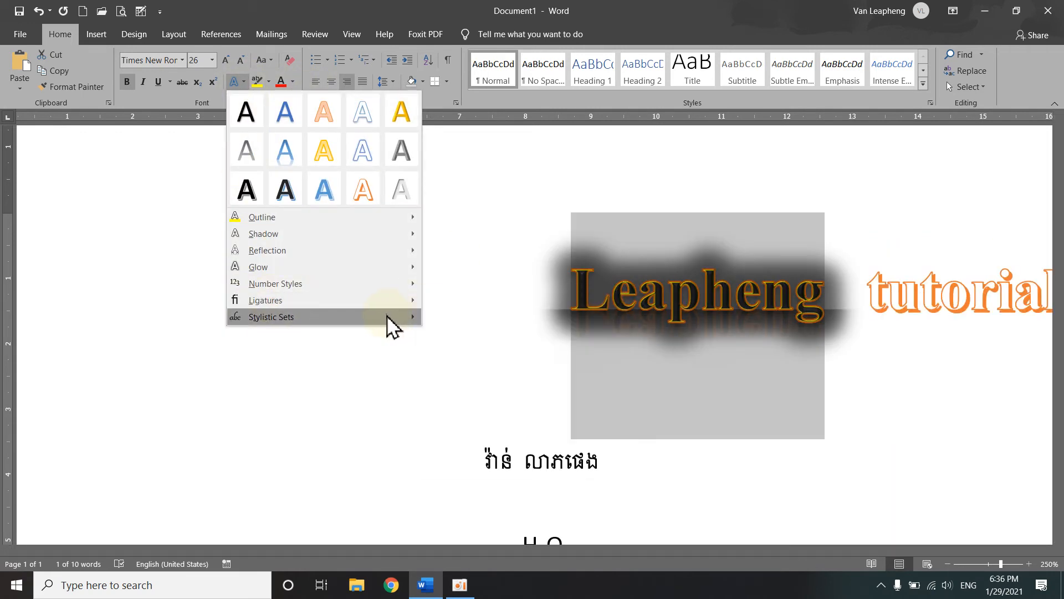
click(636, 440)
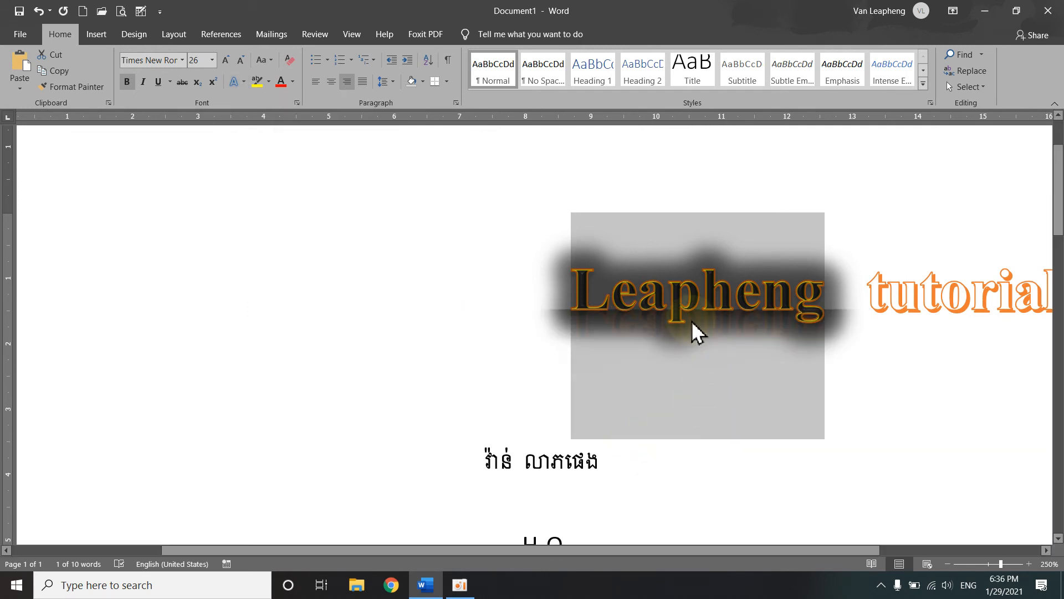
Step: Enable All Ligatures for the first title word and deselect it
click(243, 82)
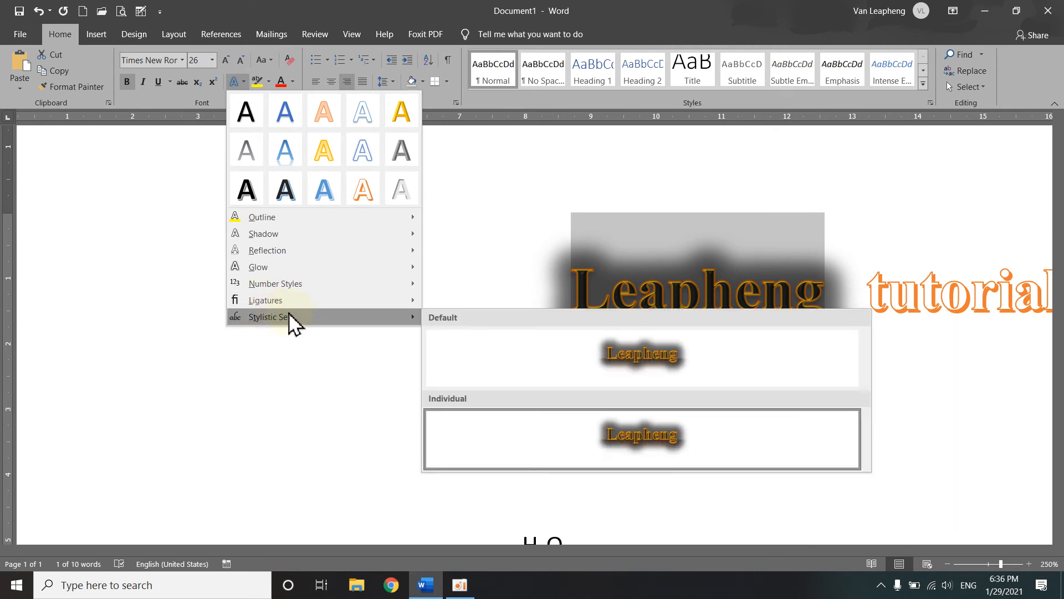
mouse_move(296, 302)
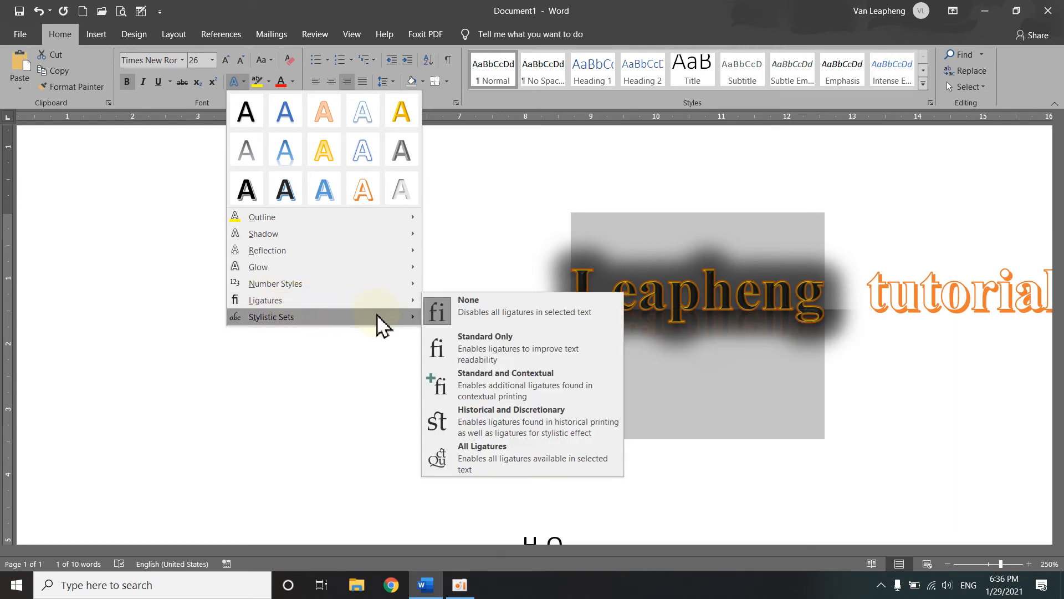
click(469, 471)
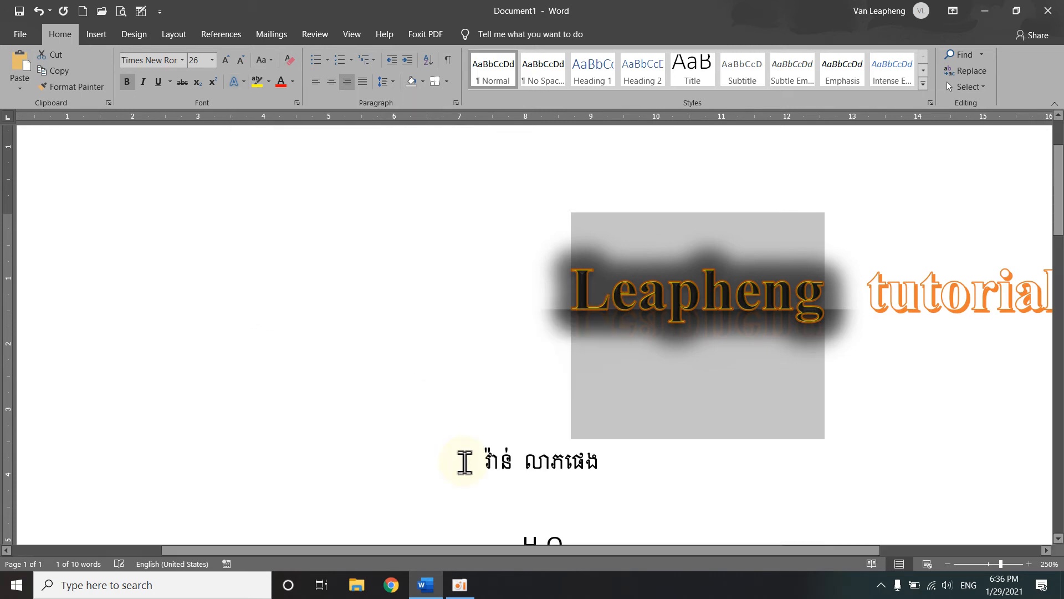
click(703, 338)
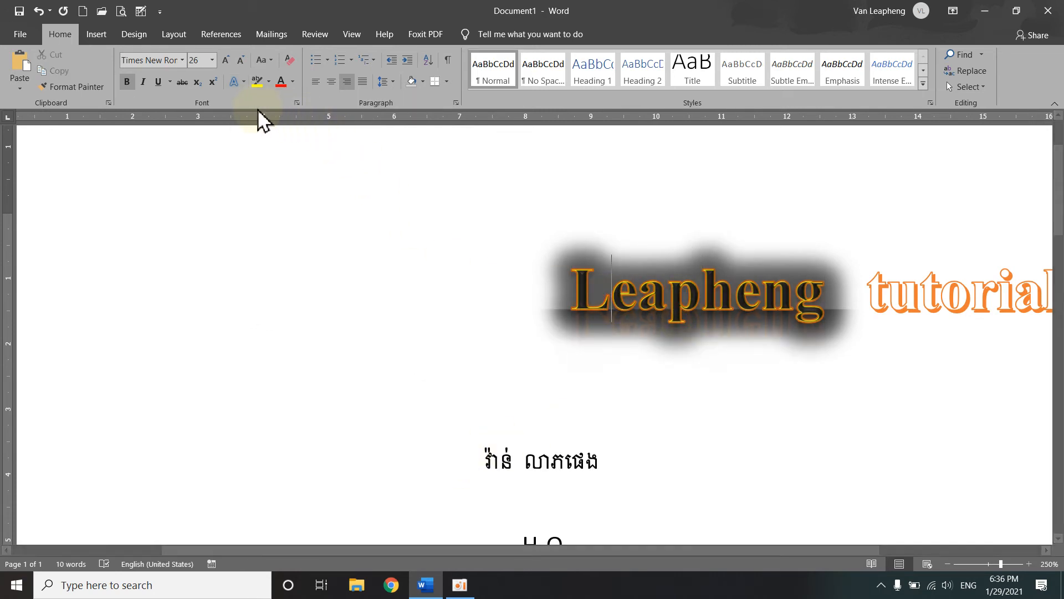
drag(558, 307, 701, 290)
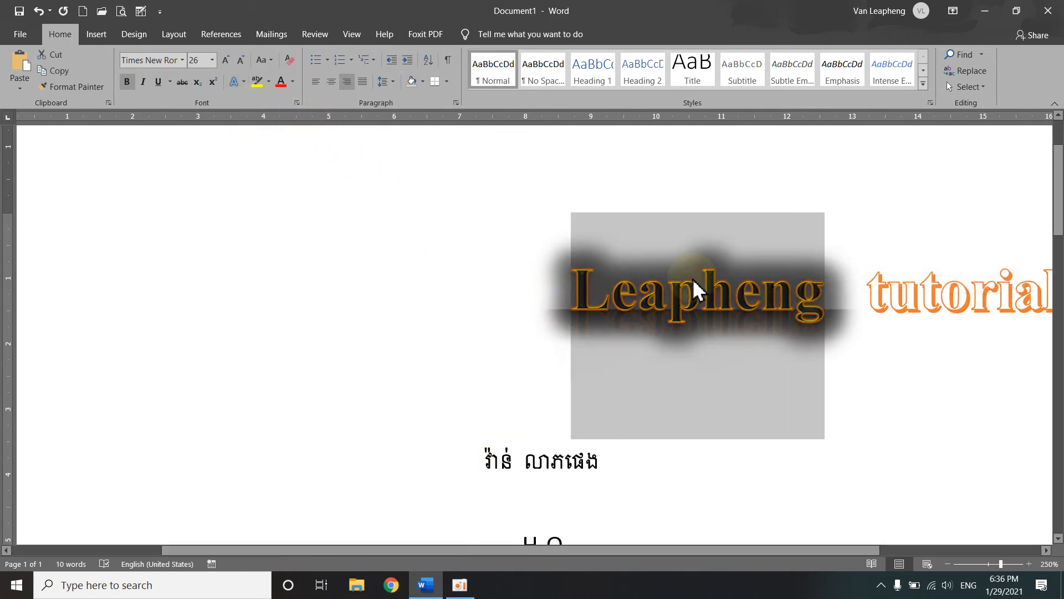
click(242, 82)
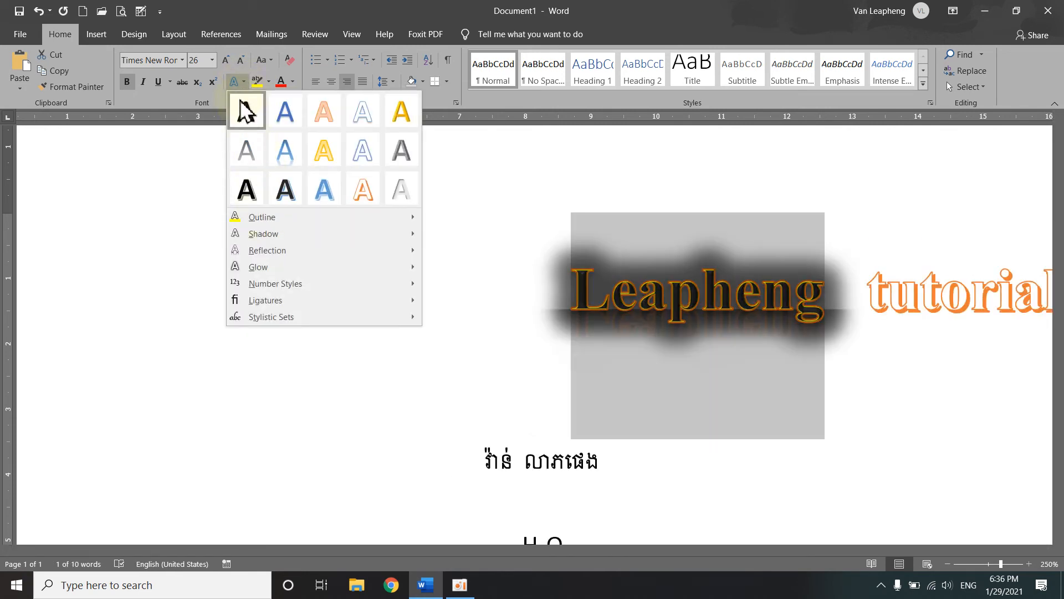
click(245, 83)
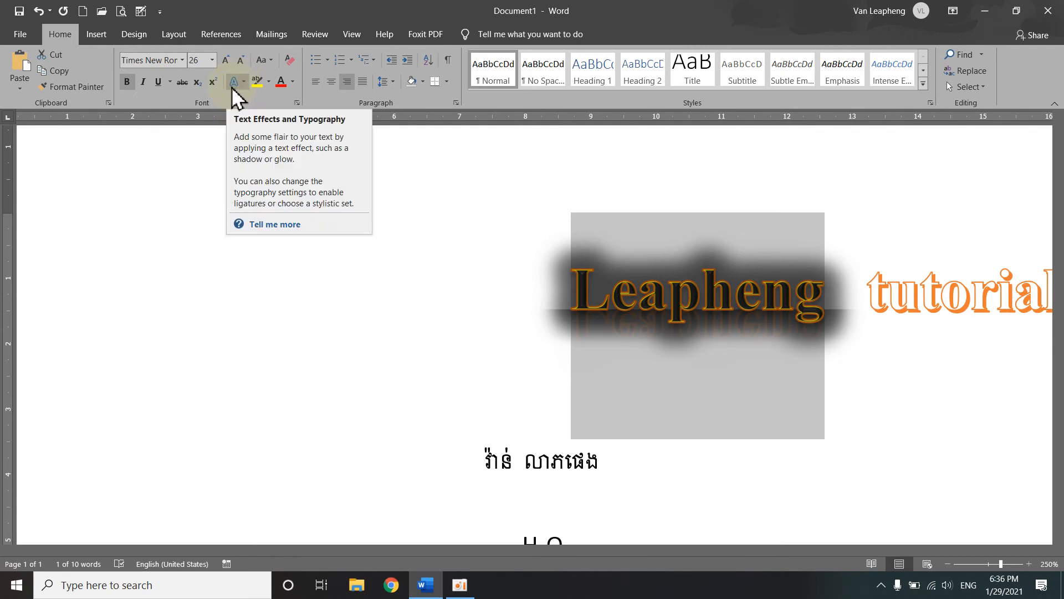
click(460, 583)
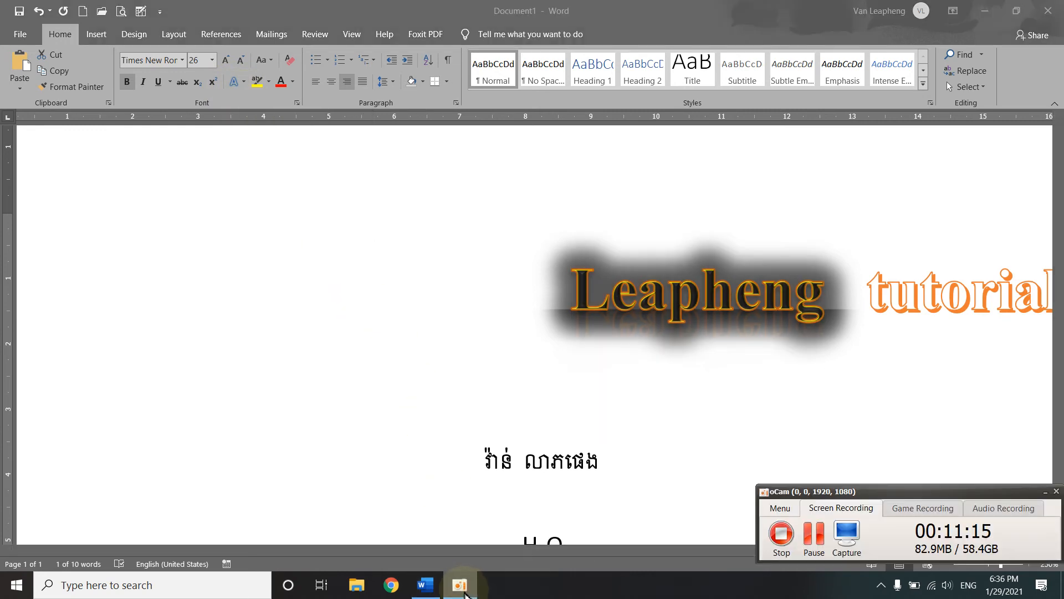
click(354, 380)
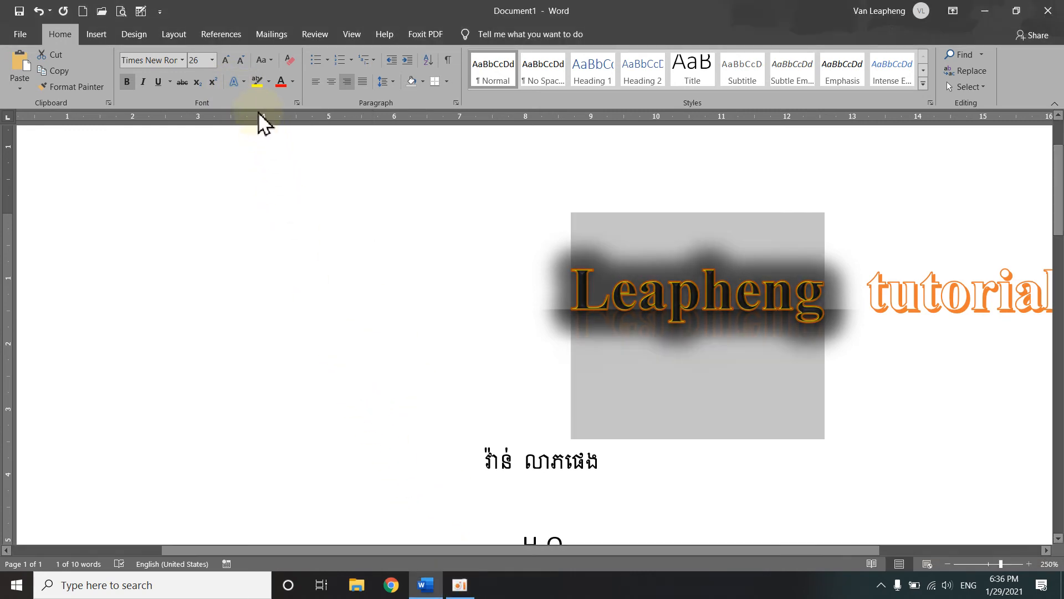
click(576, 288)
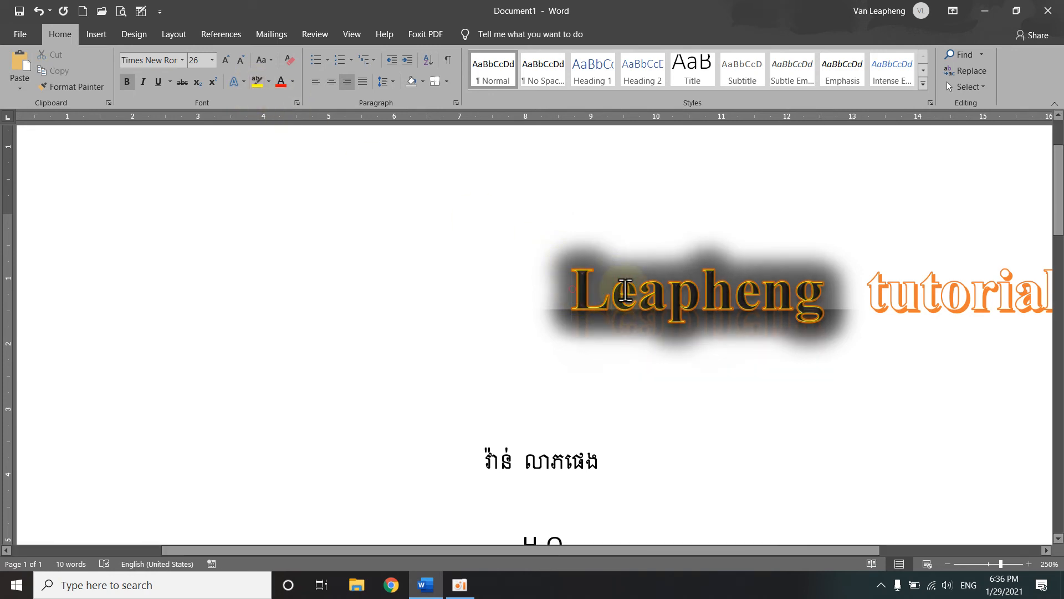
drag(576, 288, 898, 299)
click(824, 331)
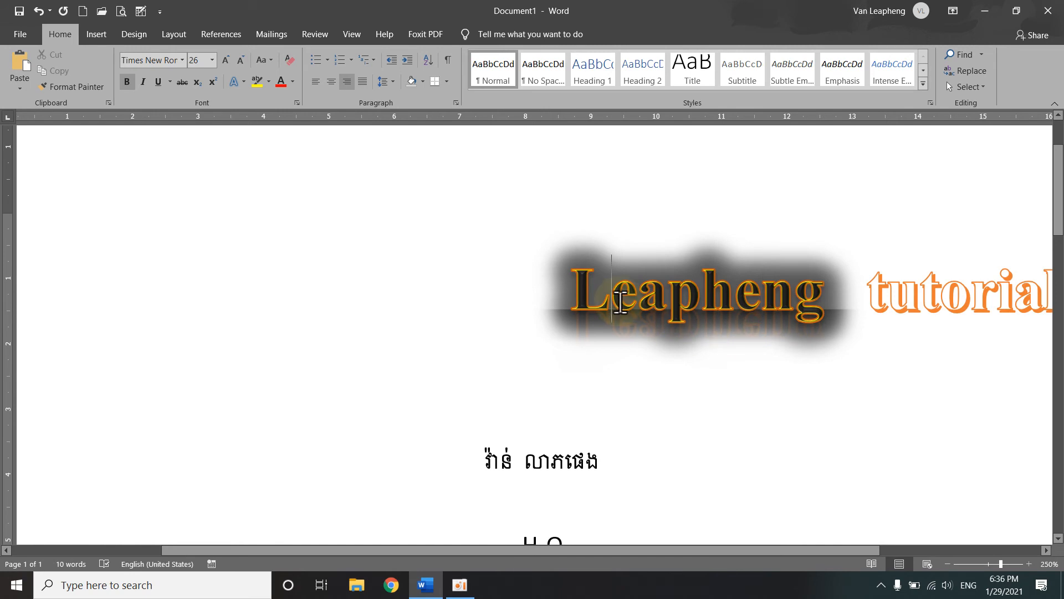
click(589, 294)
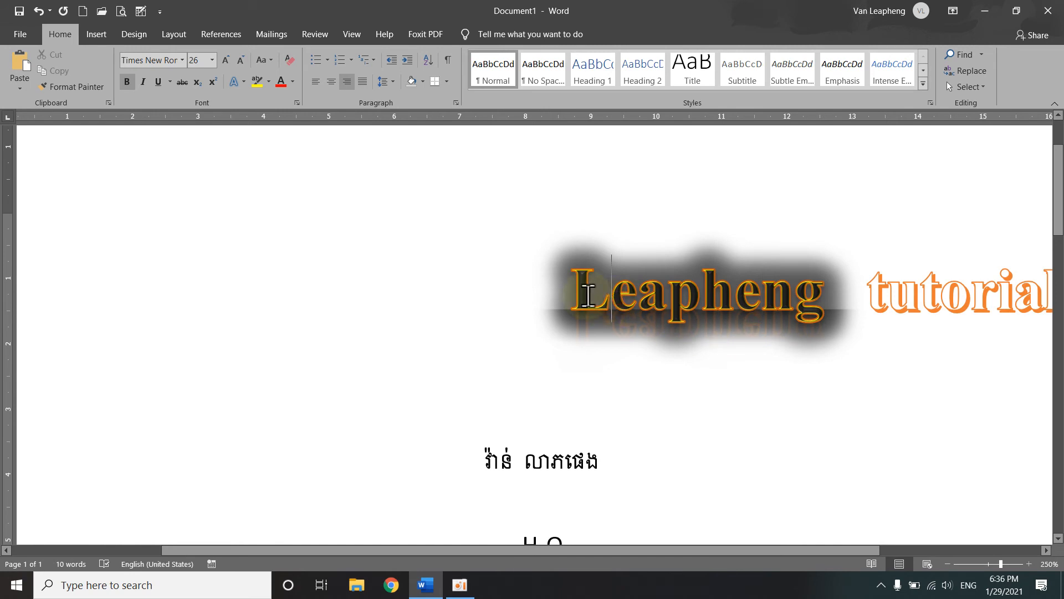
click(667, 286)
scroll(475, 313, up, 2)
scroll(560, 434, down, 5)
scroll(613, 397, up, 5)
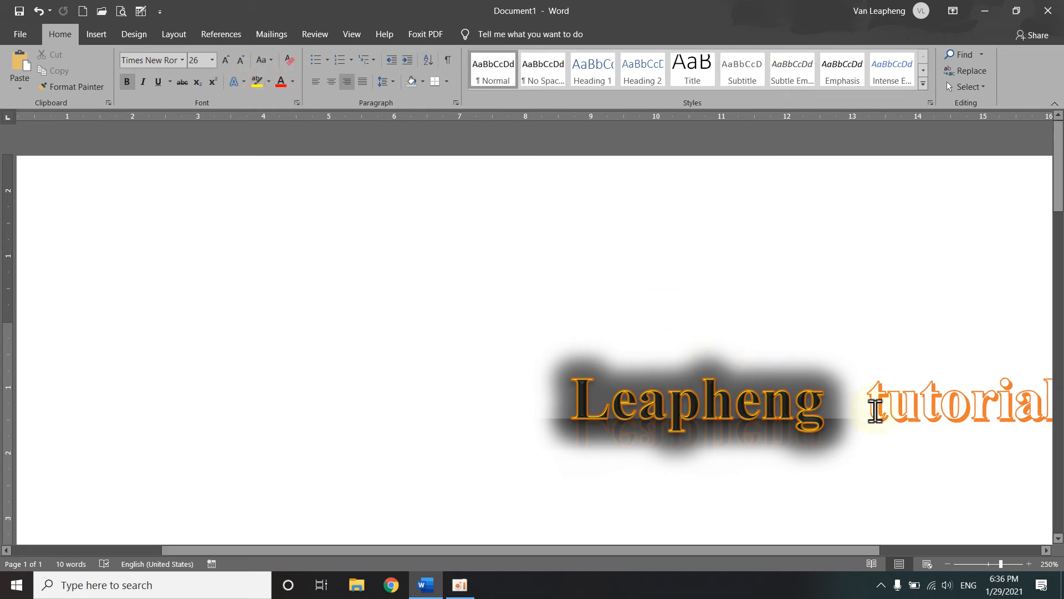
Step: Highlight the title word "tutorials" in yellow
drag(590, 551, 765, 533)
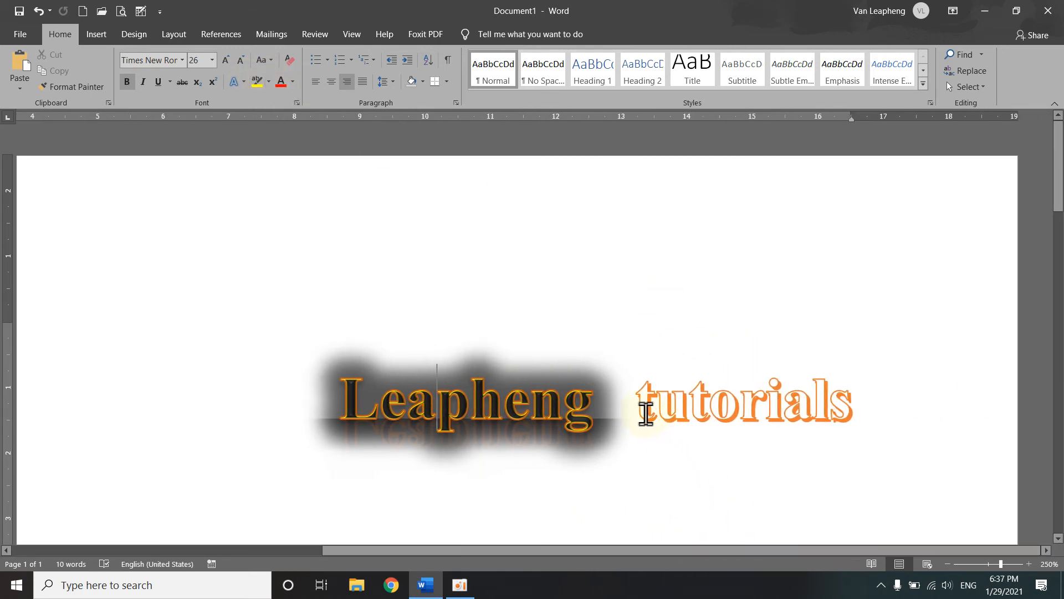
drag(645, 413, 851, 408)
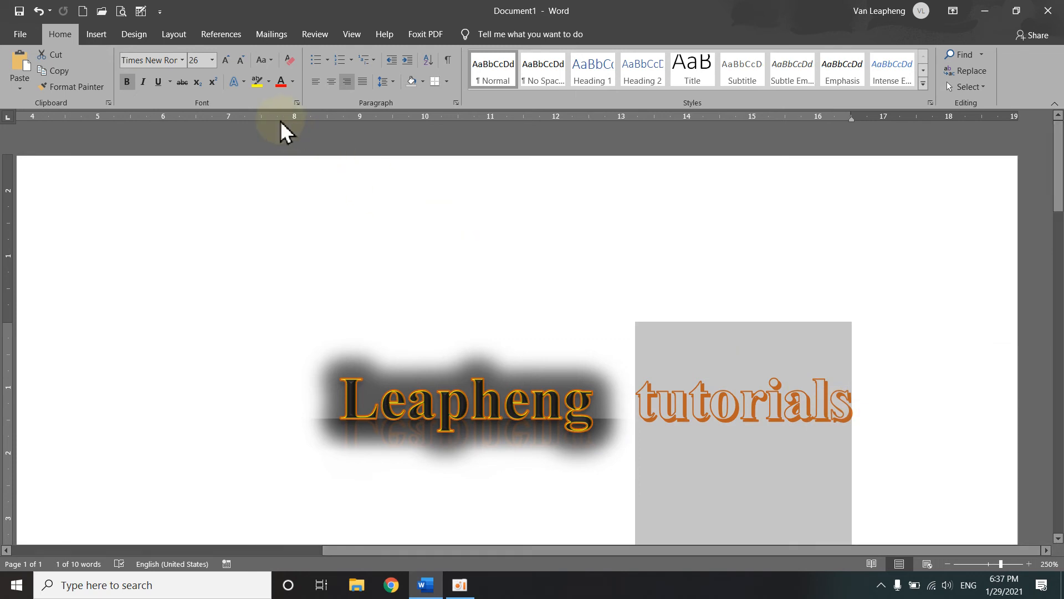
click(258, 83)
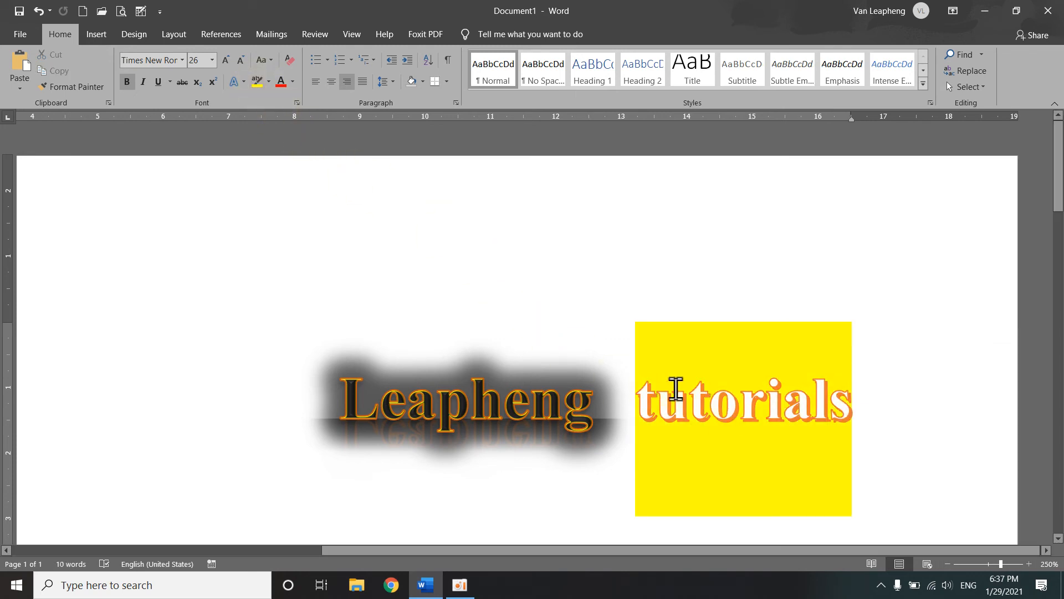
Step: Change the highlight of the whole word "tutorials" to bright green with the highlighter
click(269, 82)
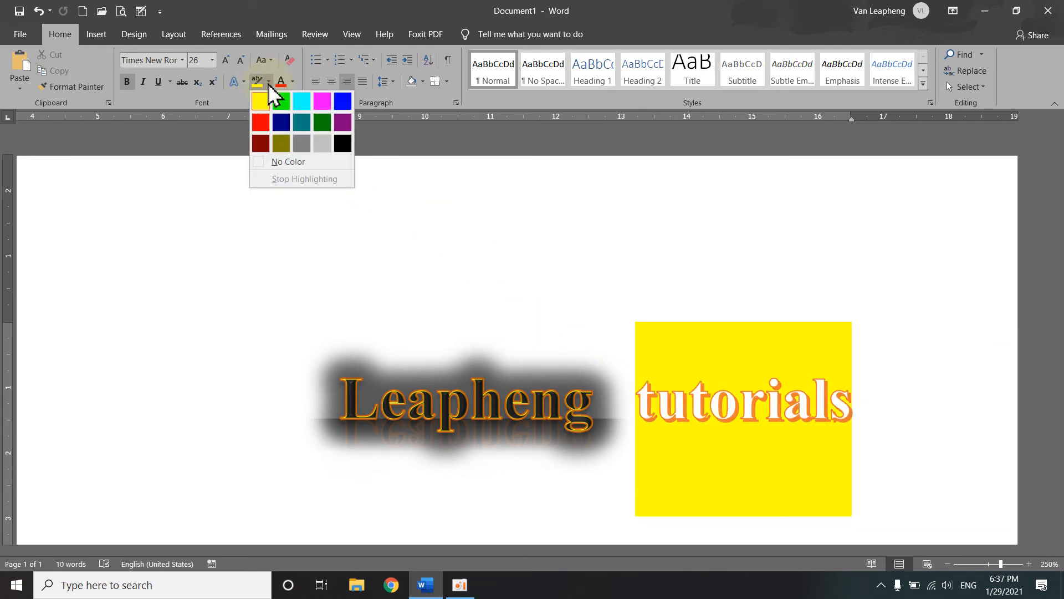
click(280, 98)
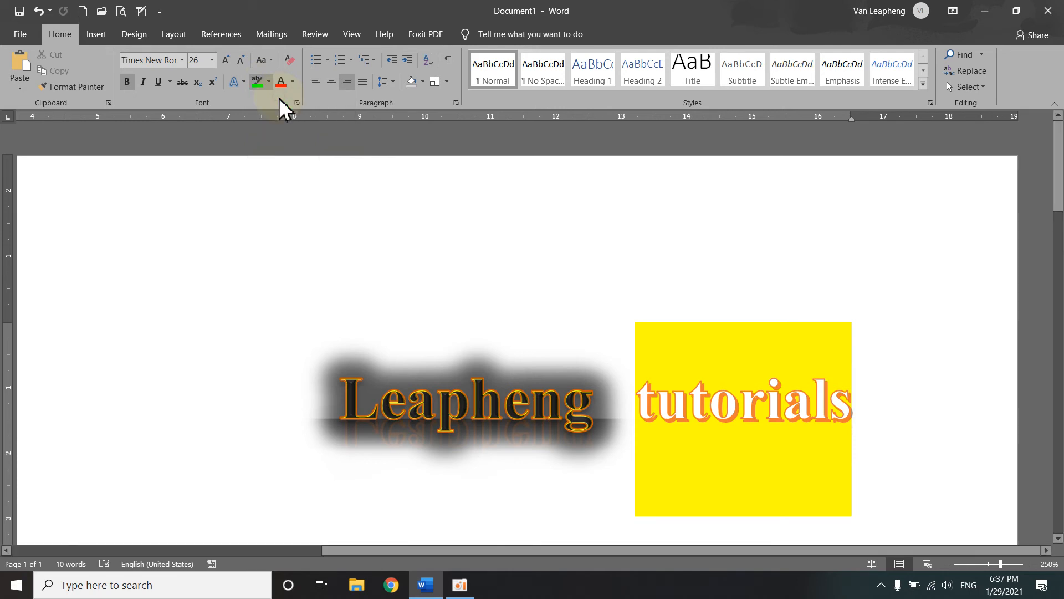
click(265, 81)
drag(643, 395, 854, 409)
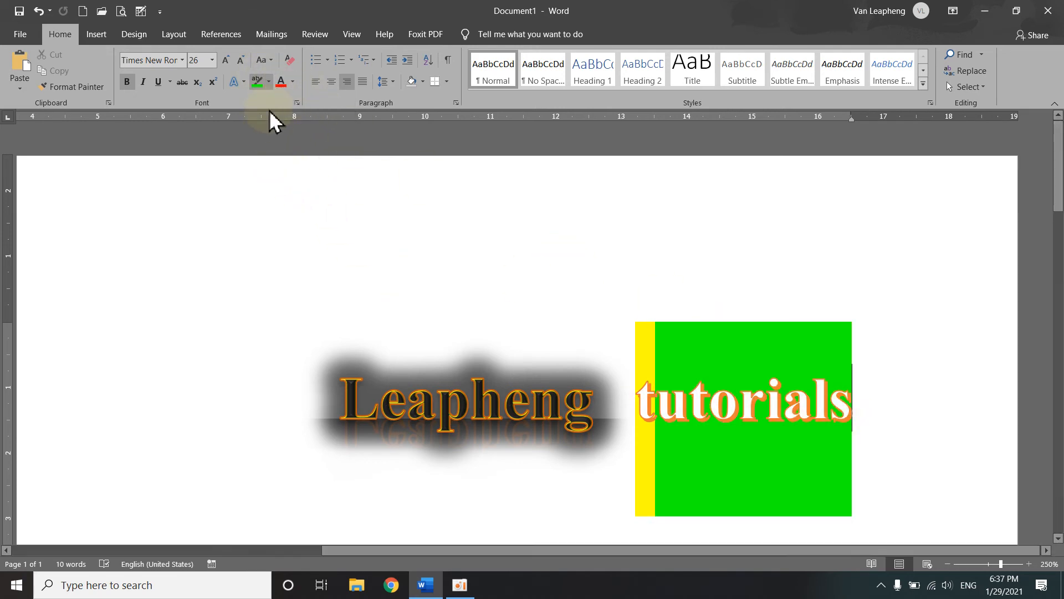
drag(646, 402, 724, 397)
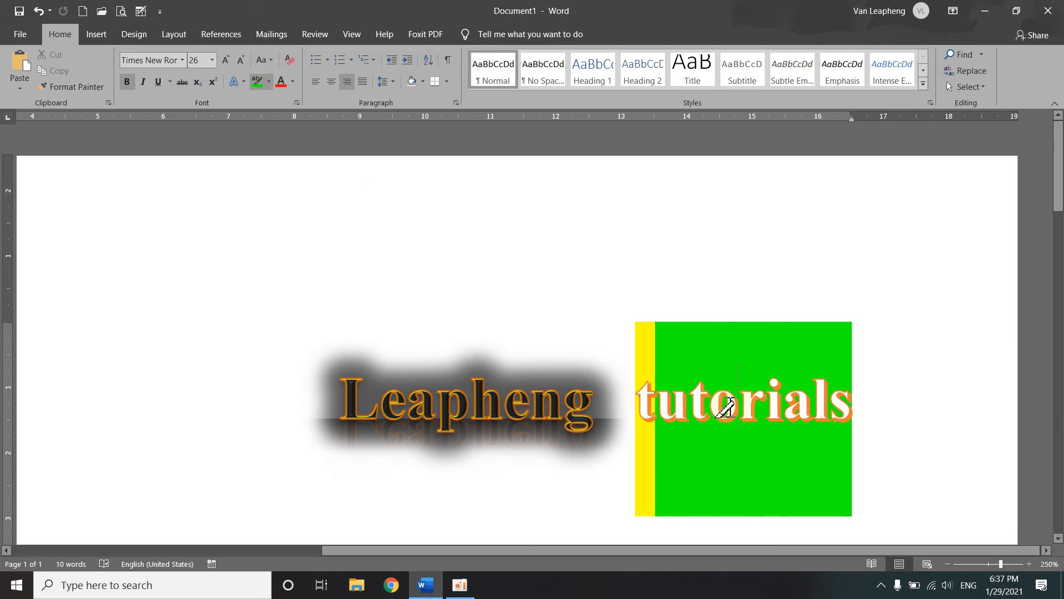
Step: Change the highlight of the title word "tutorials" to dark yellow
click(269, 82)
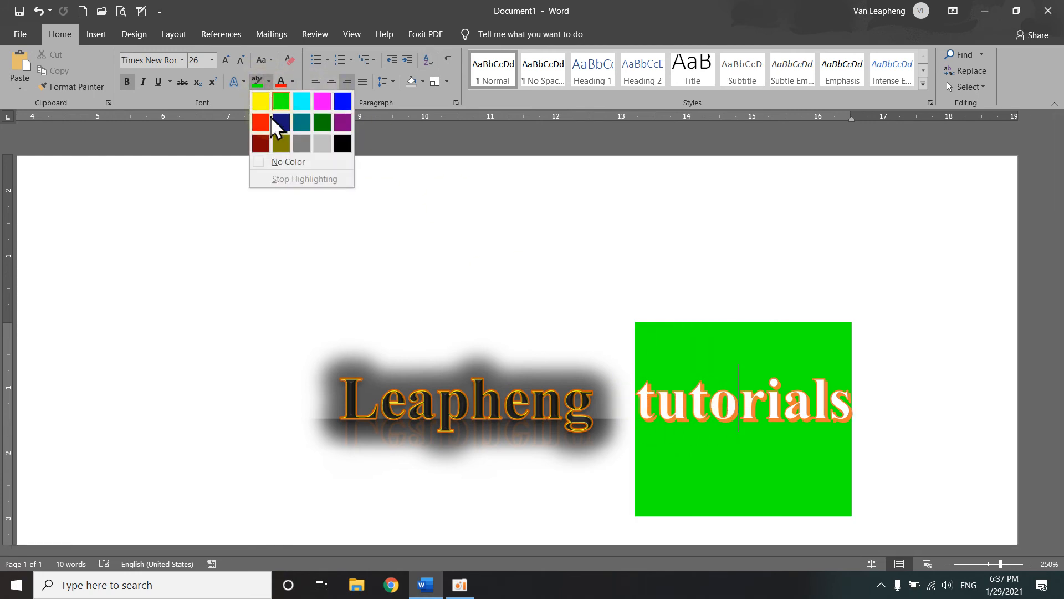
click(279, 139)
drag(637, 384, 850, 405)
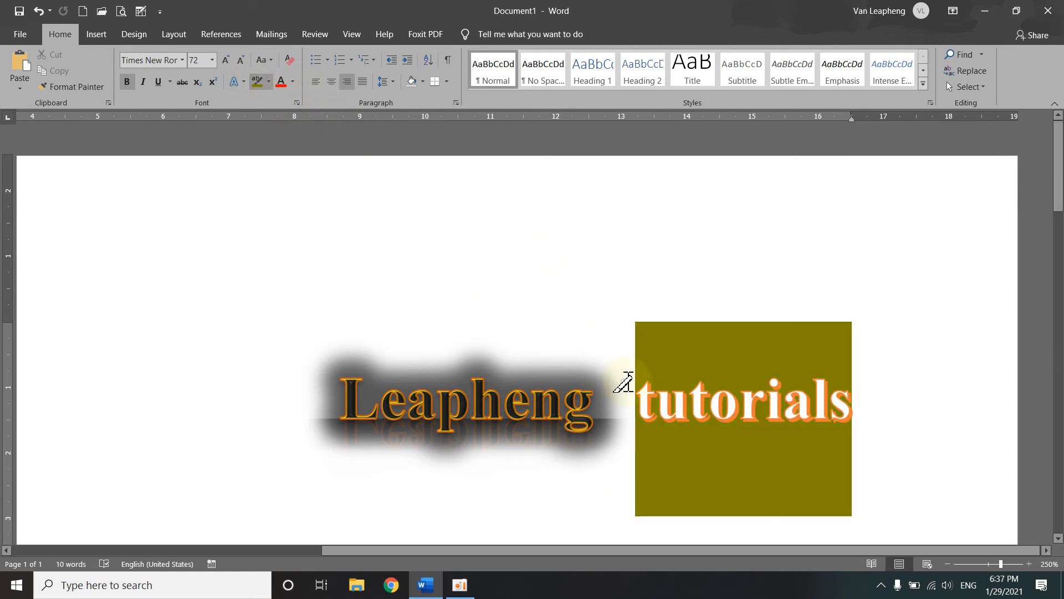
click(698, 407)
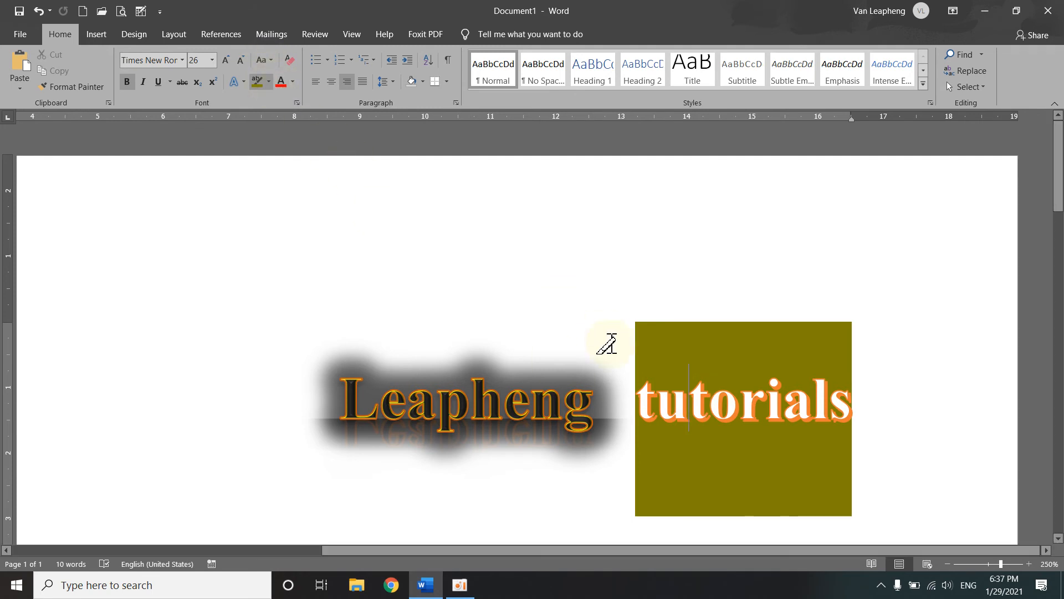
Step: Remove the highlight from "tutorials" and go over the word with the highlighter set to No Color
drag(631, 390, 853, 405)
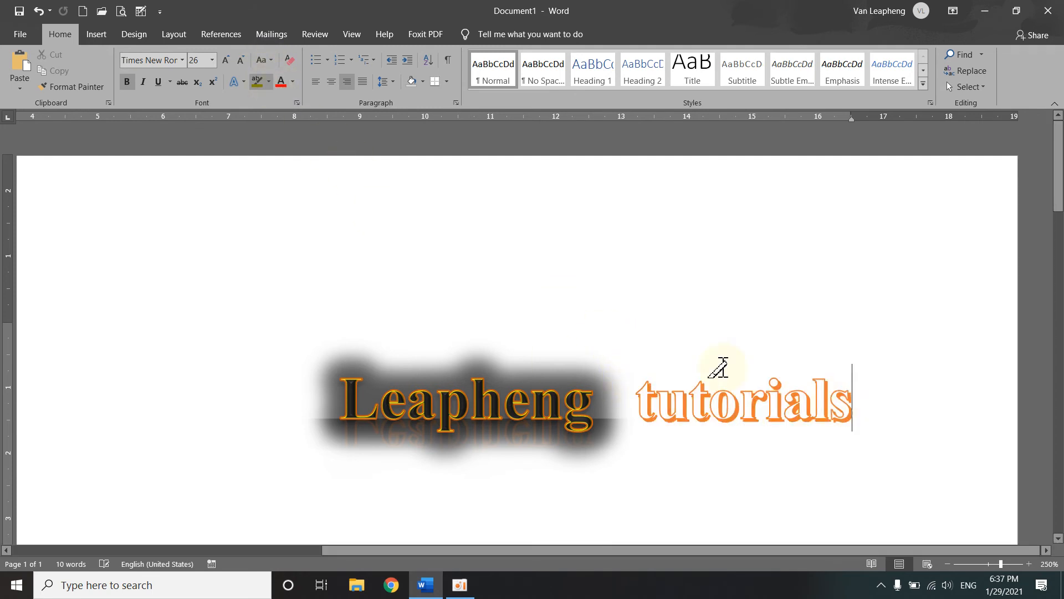
click(269, 82)
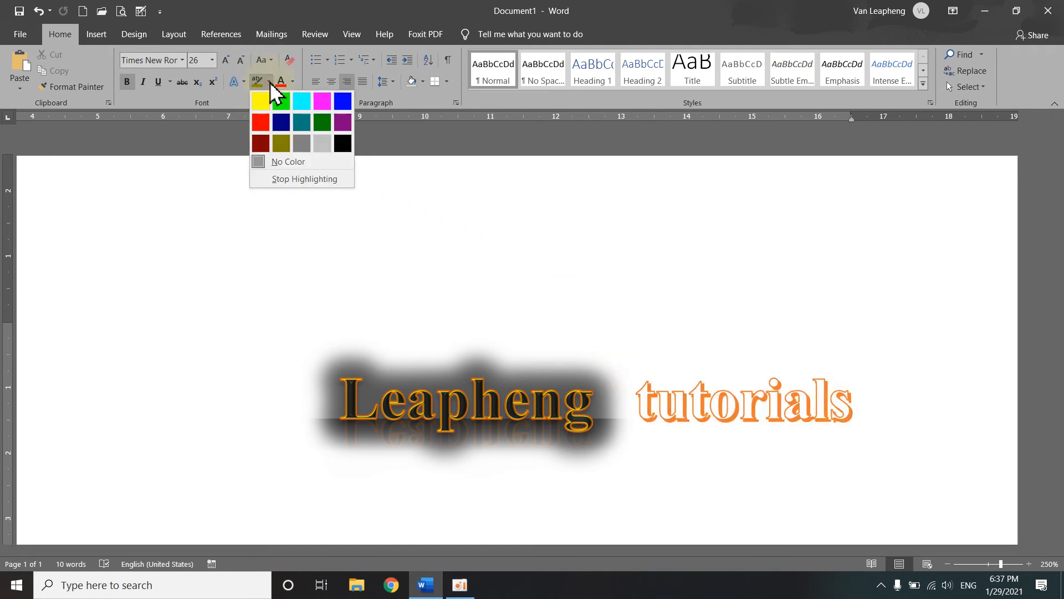
click(287, 162)
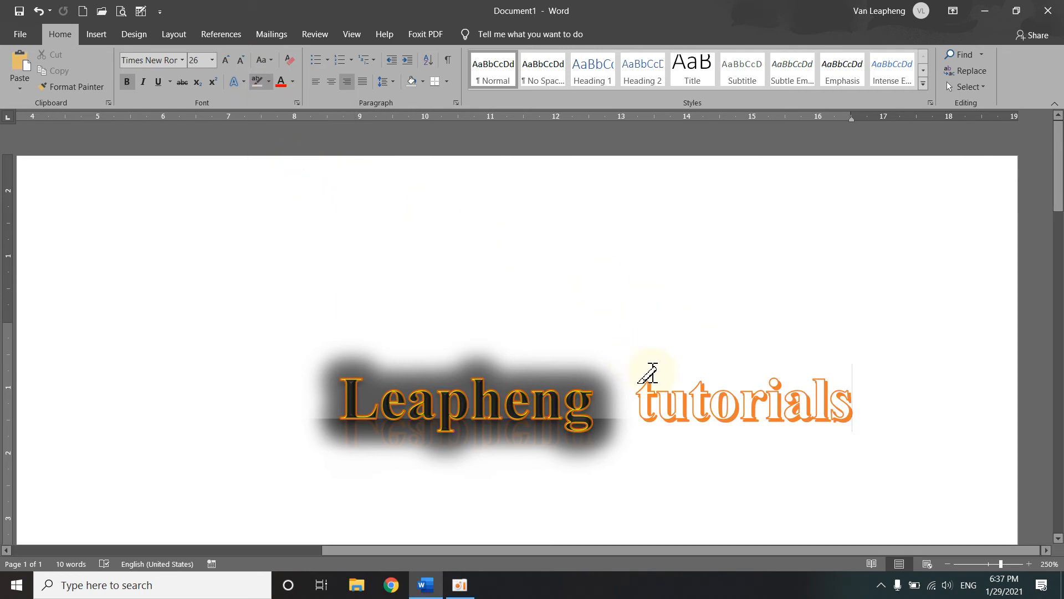
click(340, 192)
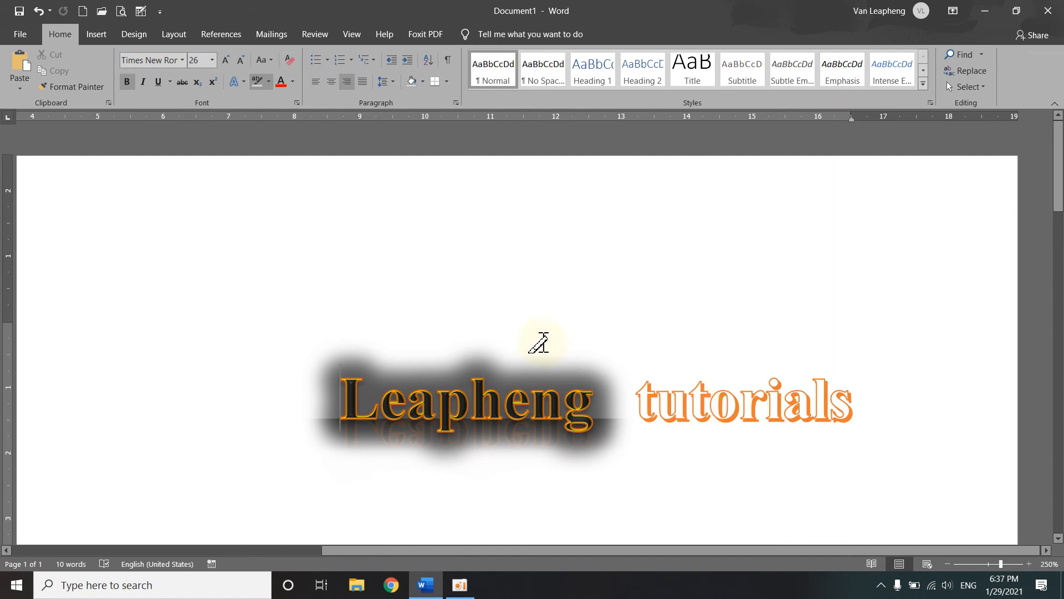
drag(637, 413, 853, 410)
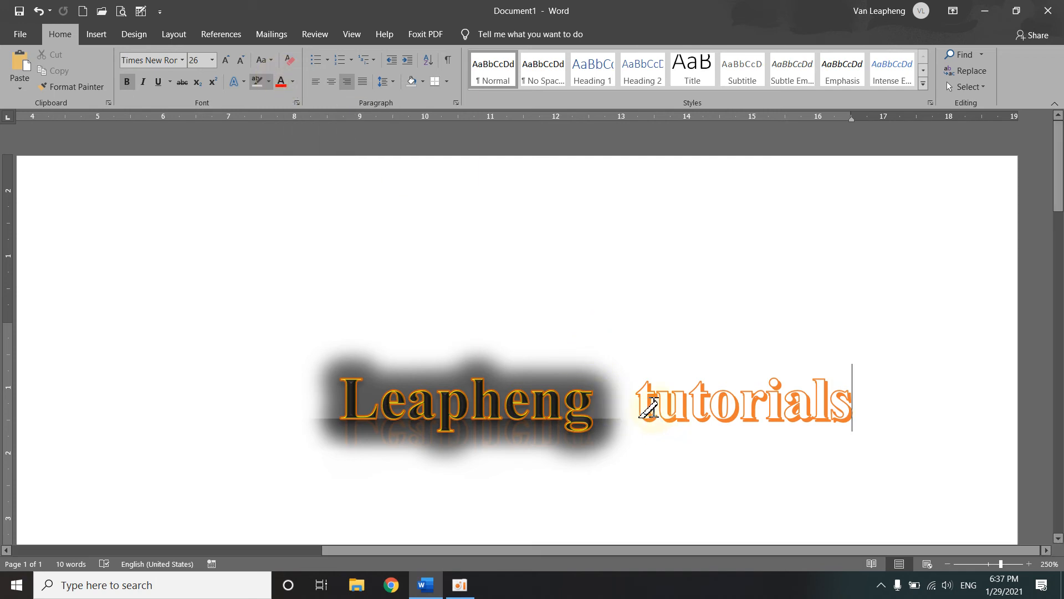
drag(632, 407, 841, 404)
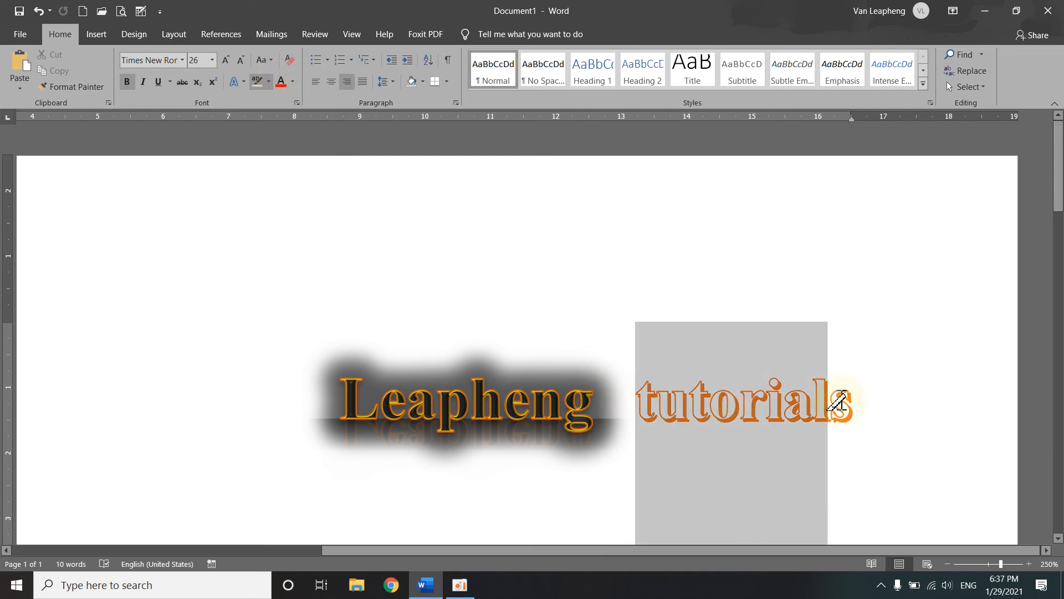
click(841, 404)
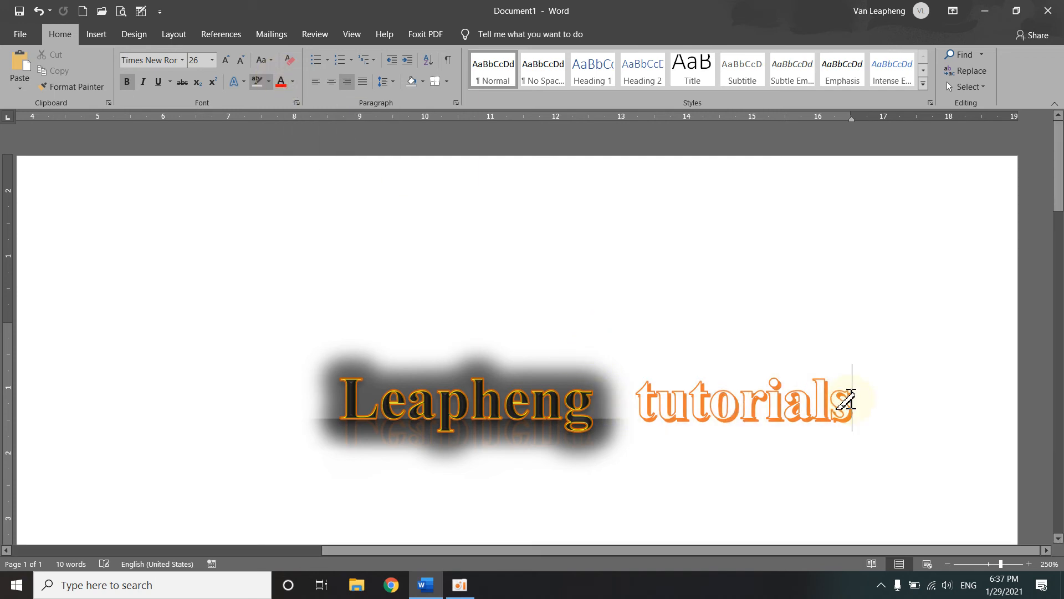
Step: Apply the first text effect preset, black fill with shadow, to the title word "tutorials"
click(239, 82)
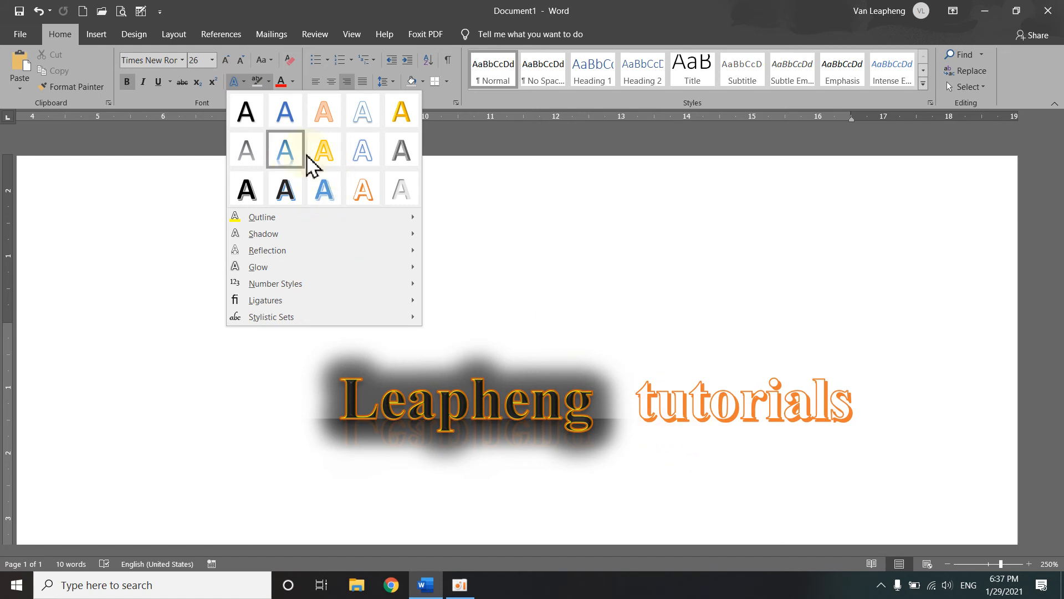
click(477, 305)
drag(643, 396, 893, 404)
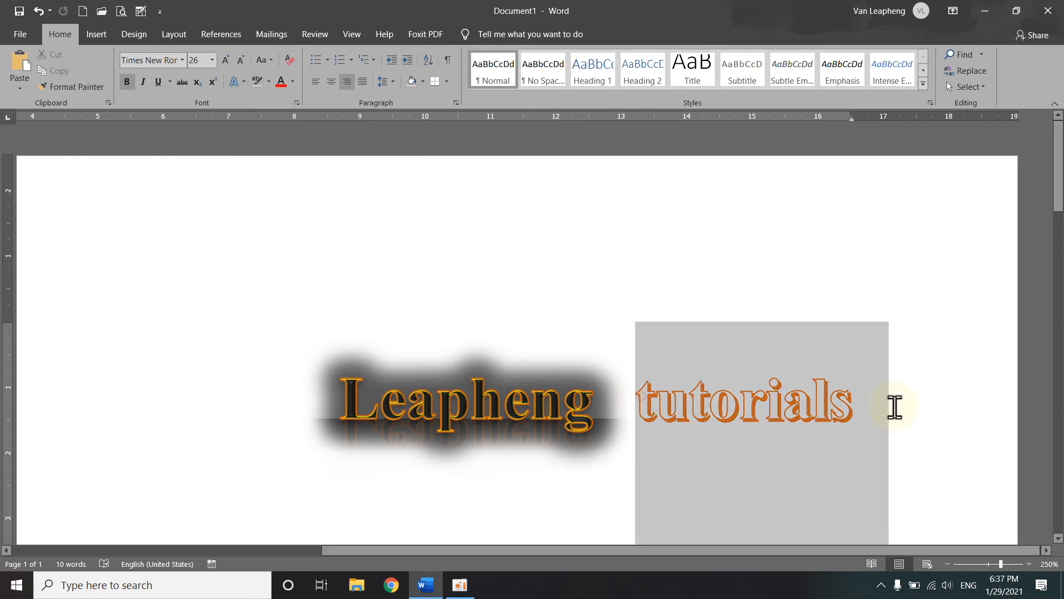
click(239, 82)
click(246, 103)
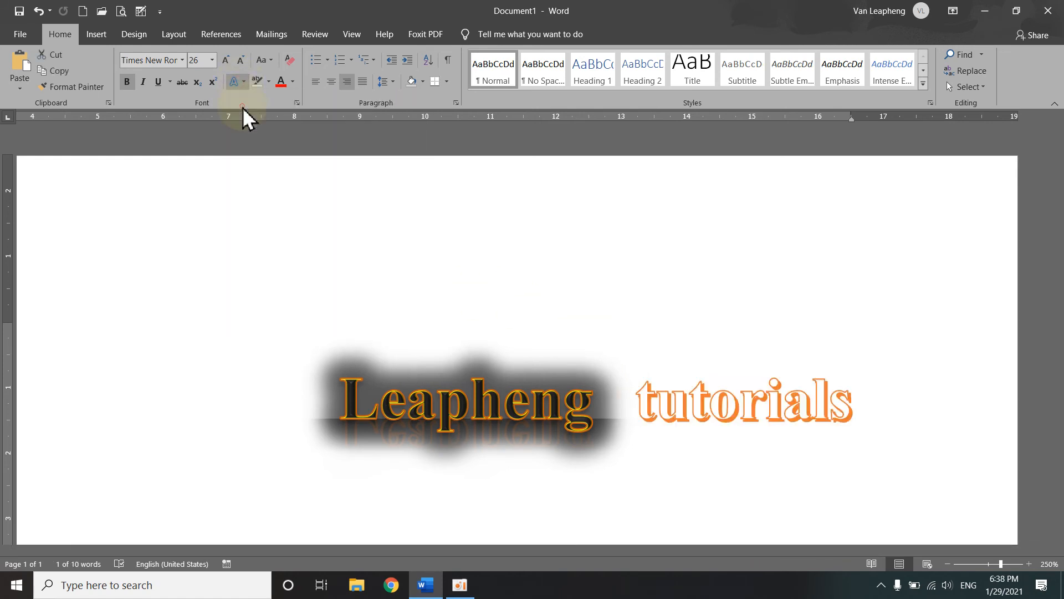
click(787, 442)
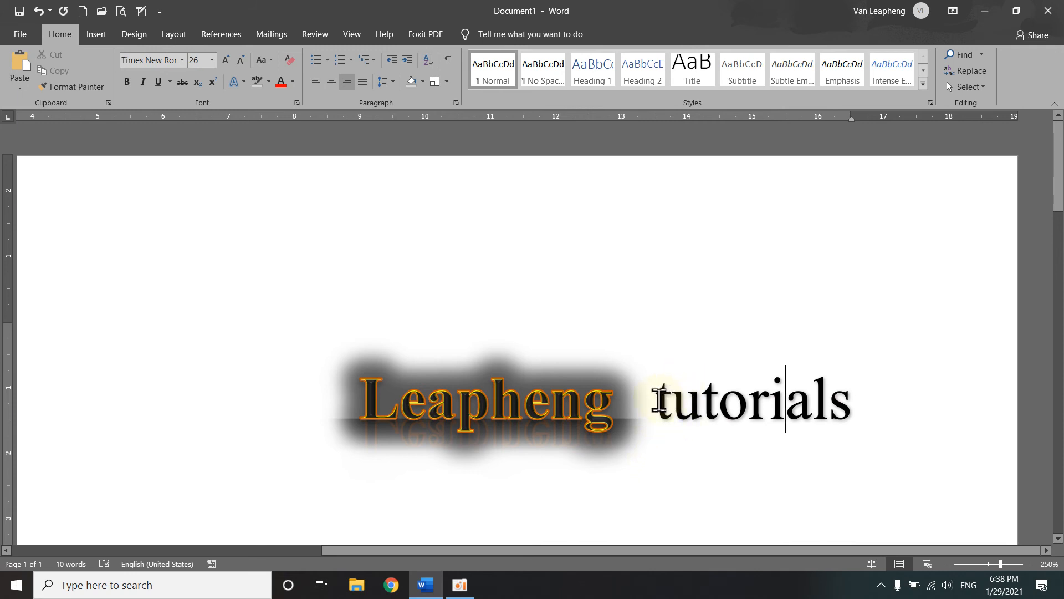
Step: Set the font color of the title word "tutorials" to standard yellow and deselect it
drag(658, 400, 850, 423)
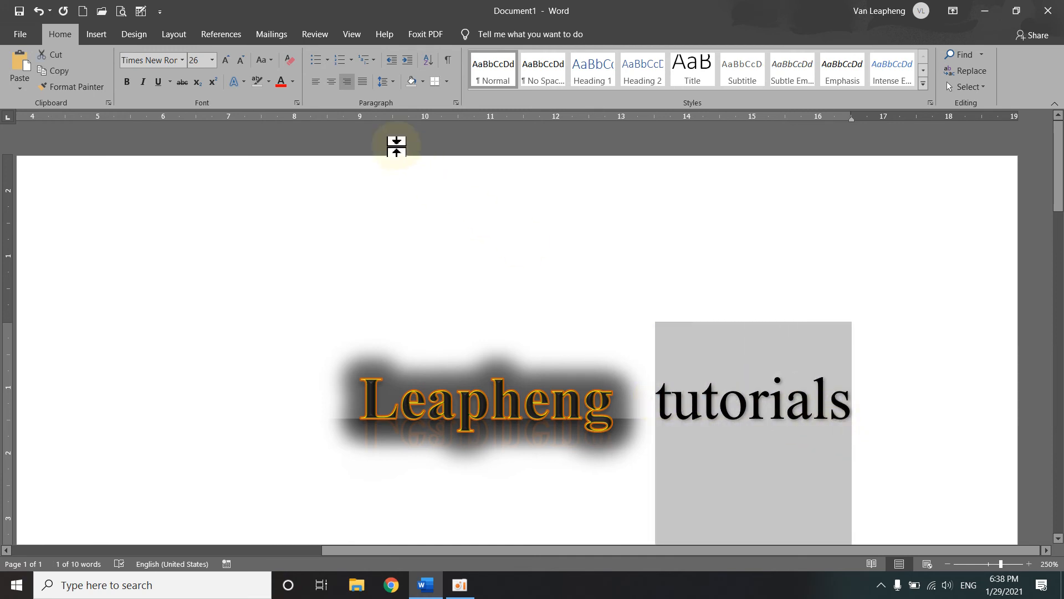
click(293, 82)
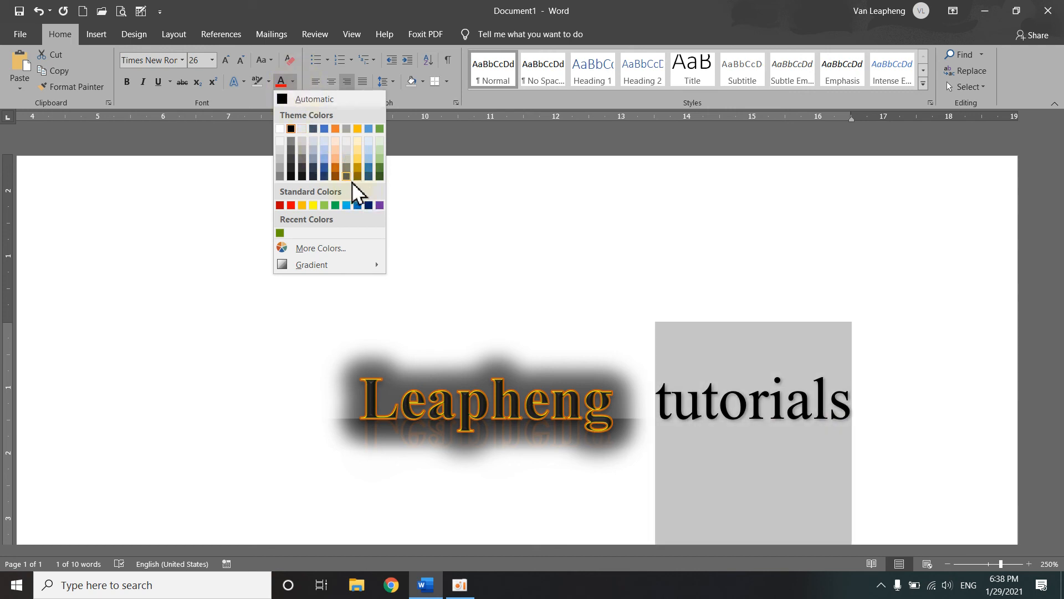
click(313, 205)
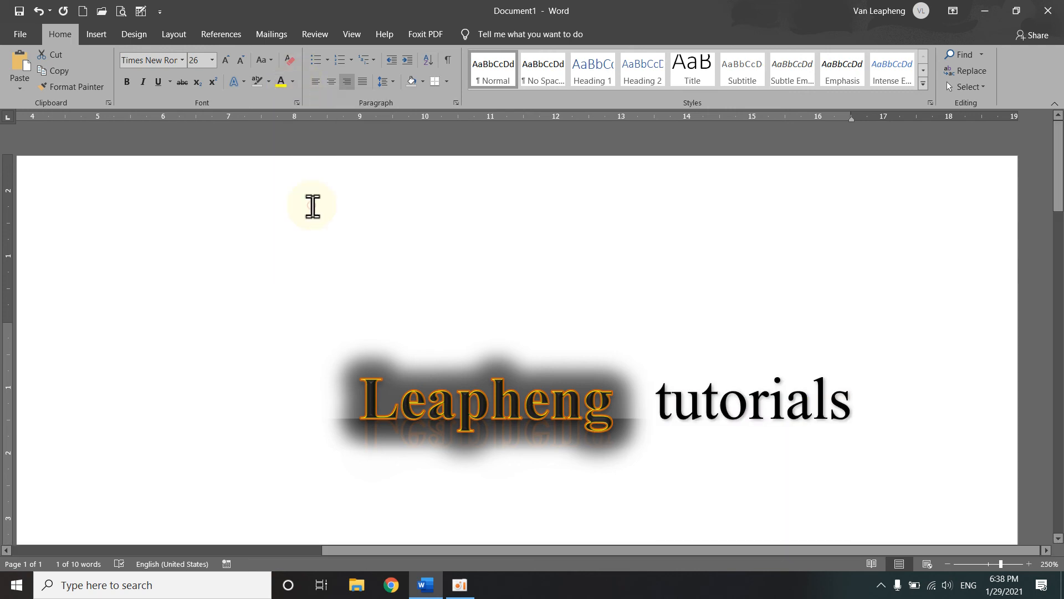
click(750, 343)
click(820, 445)
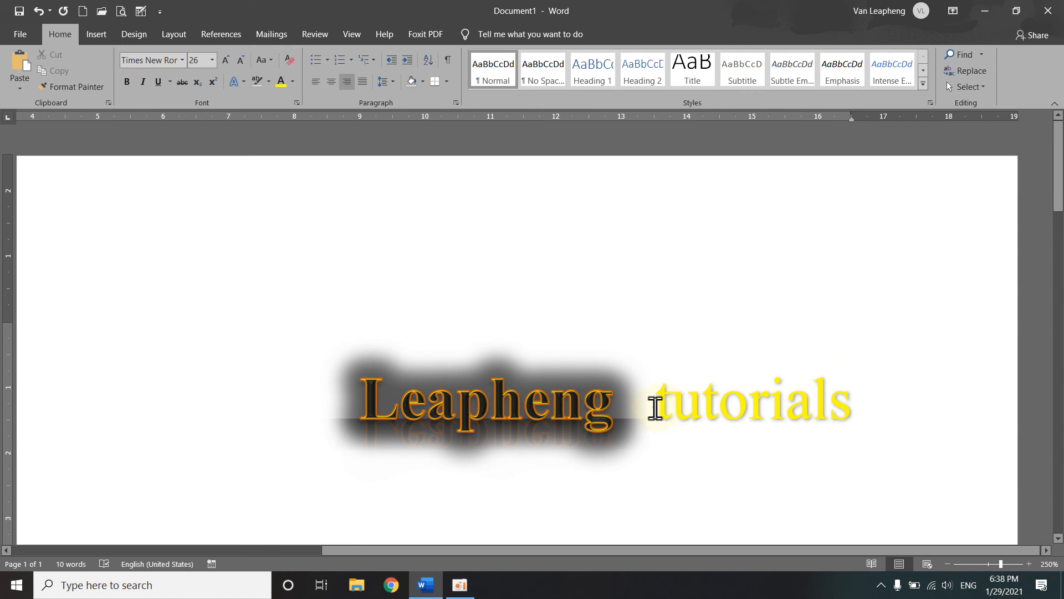
drag(655, 409, 878, 432)
click(873, 433)
drag(870, 416, 541, 416)
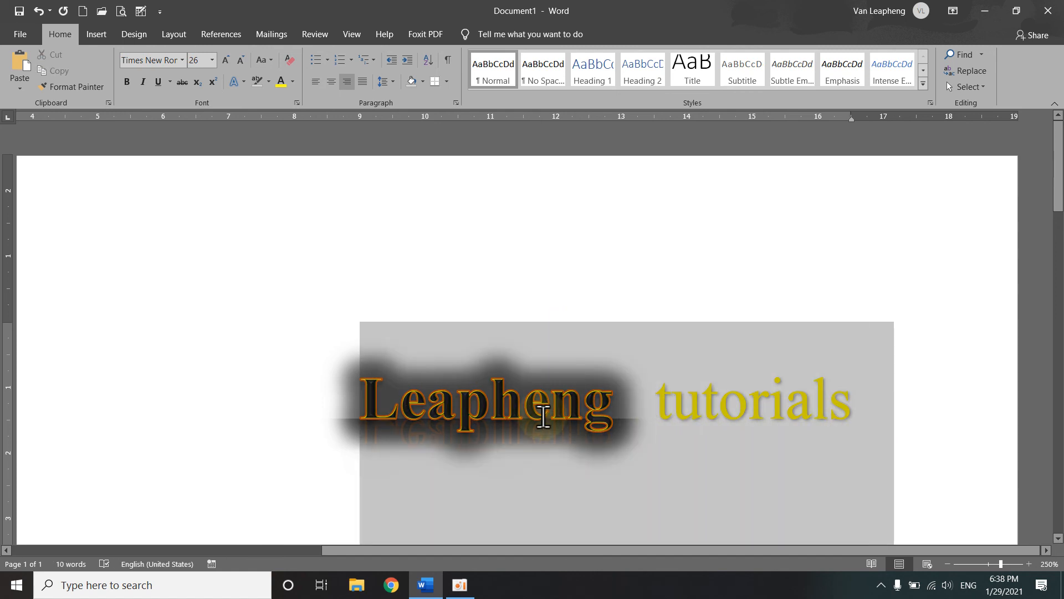
click(765, 423)
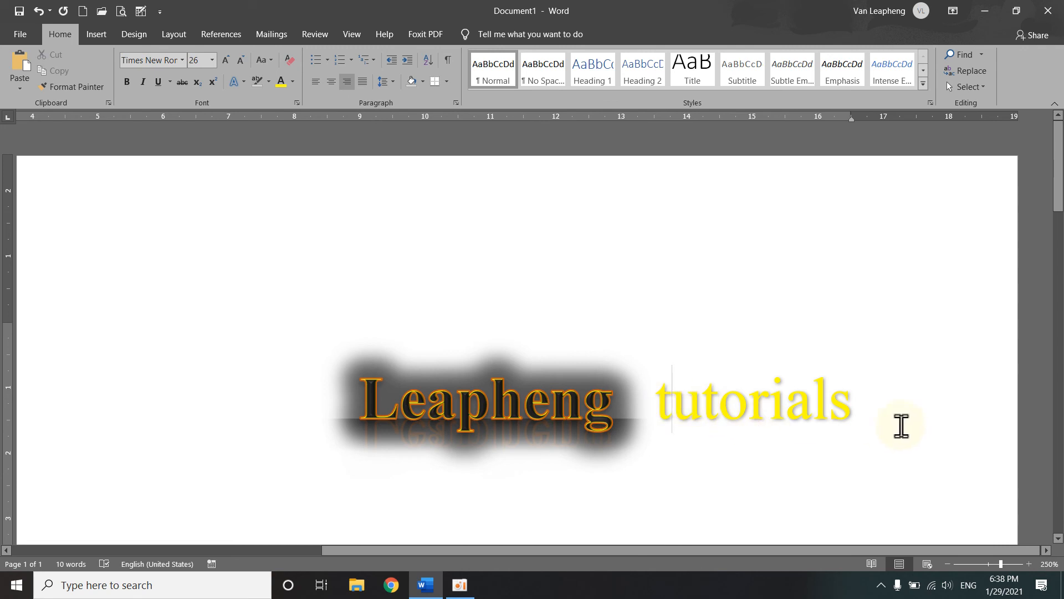
drag(901, 426, 565, 419)
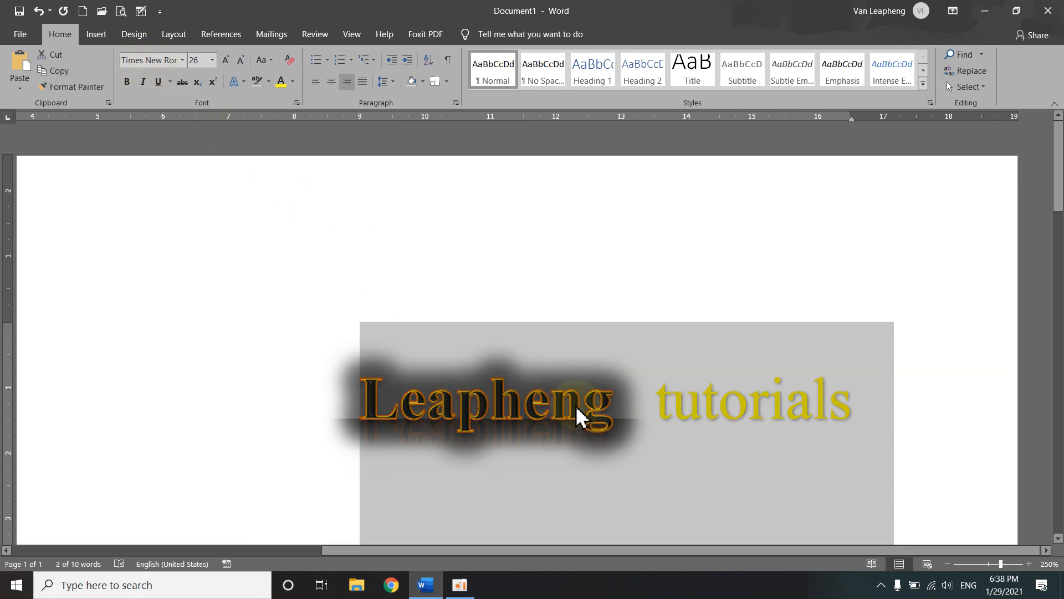
click(589, 407)
Step: Attach a new comment to the title word "tutorials", leave it empty and return to the document text
drag(868, 410, 659, 412)
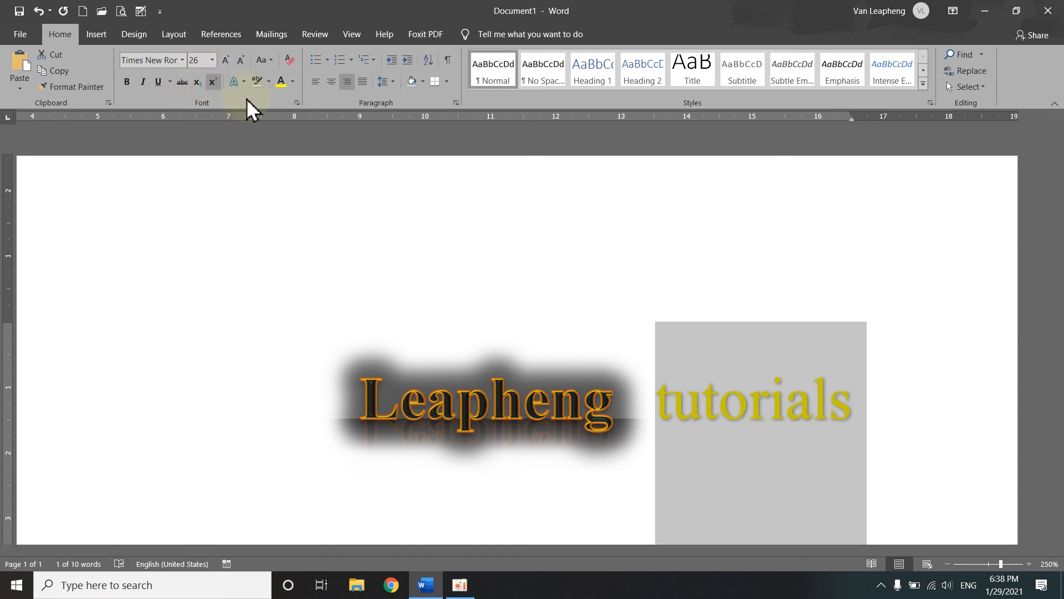
click(836, 412)
drag(853, 406, 615, 408)
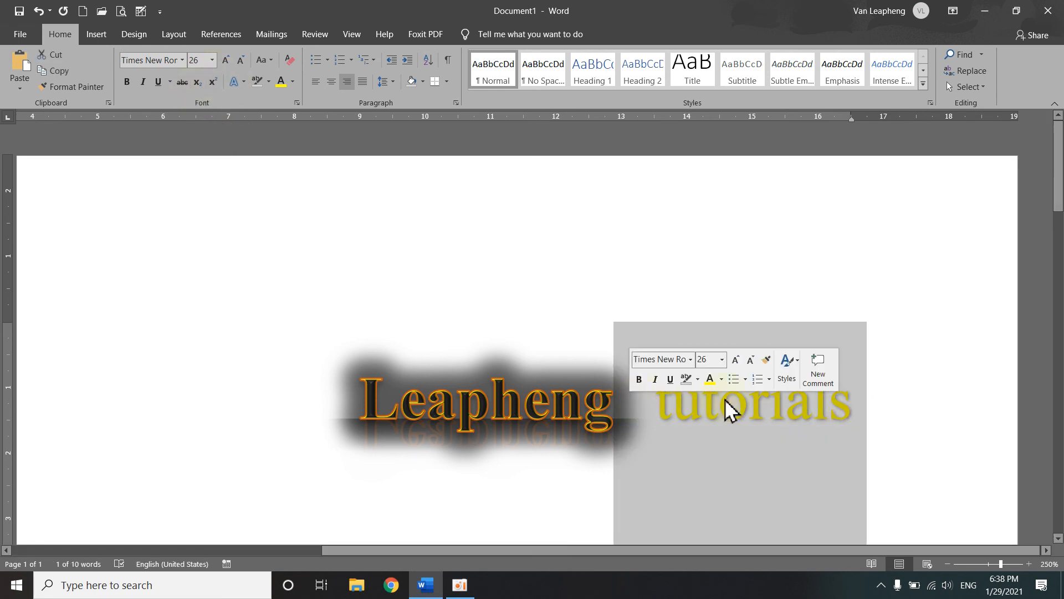
click(817, 370)
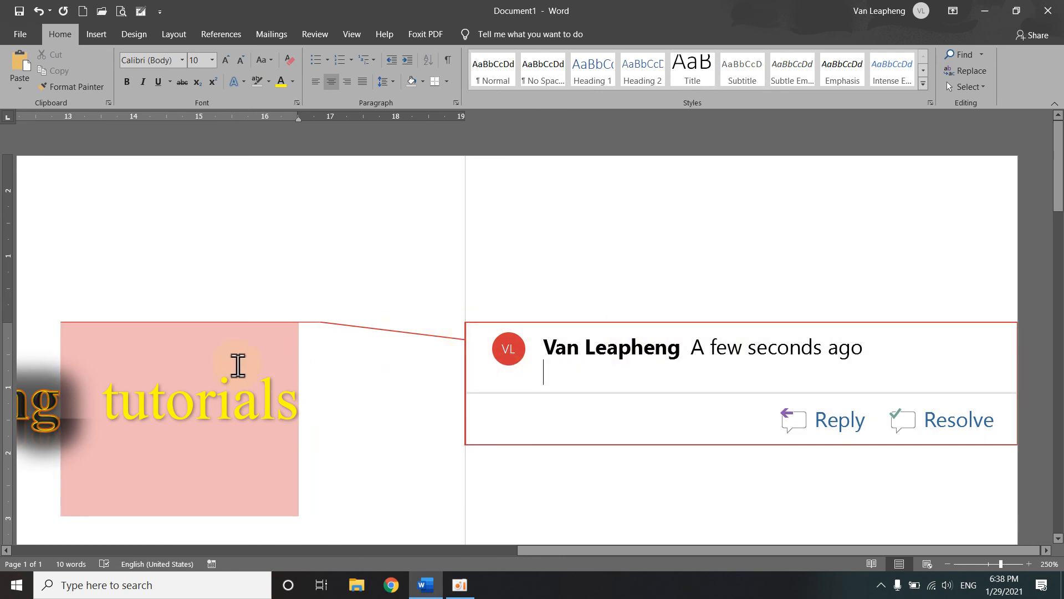
click(938, 434)
click(962, 438)
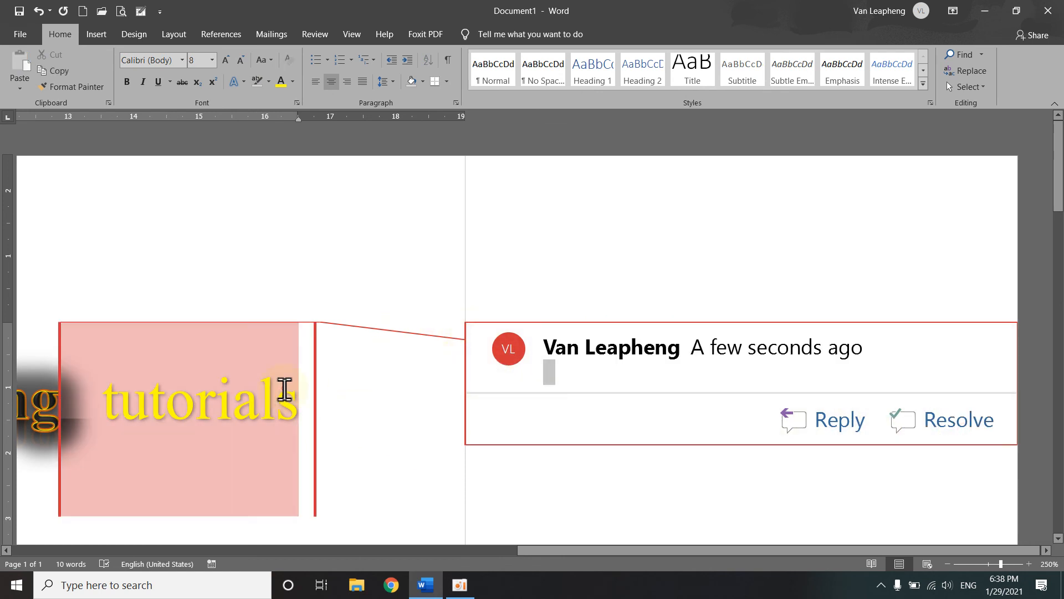
click(280, 390)
click(423, 387)
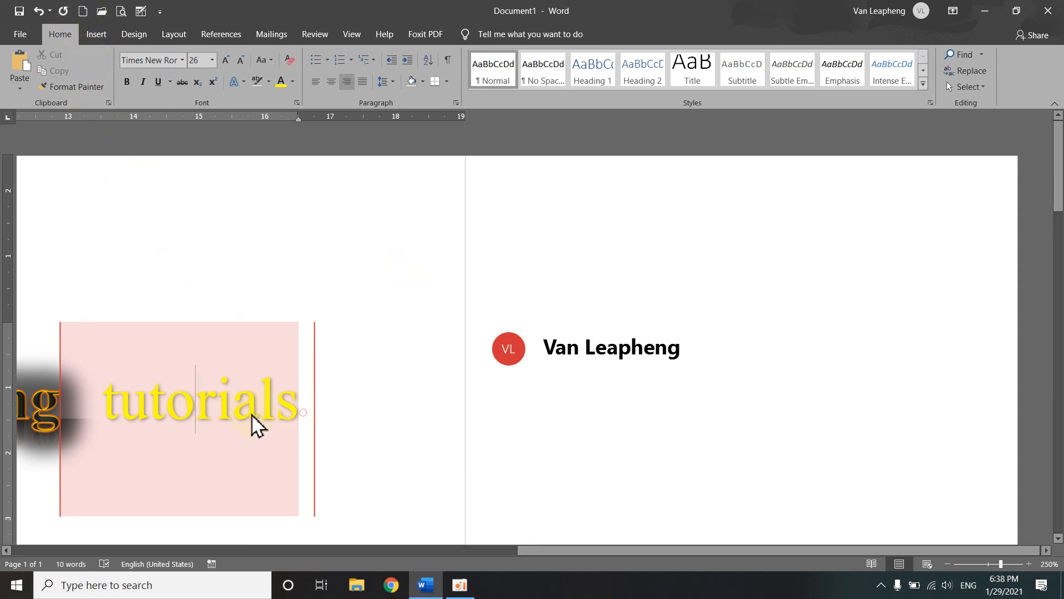
Step: Add a second empty comment to the title word "tutorials" and return to the title line
drag(254, 425, 99, 417)
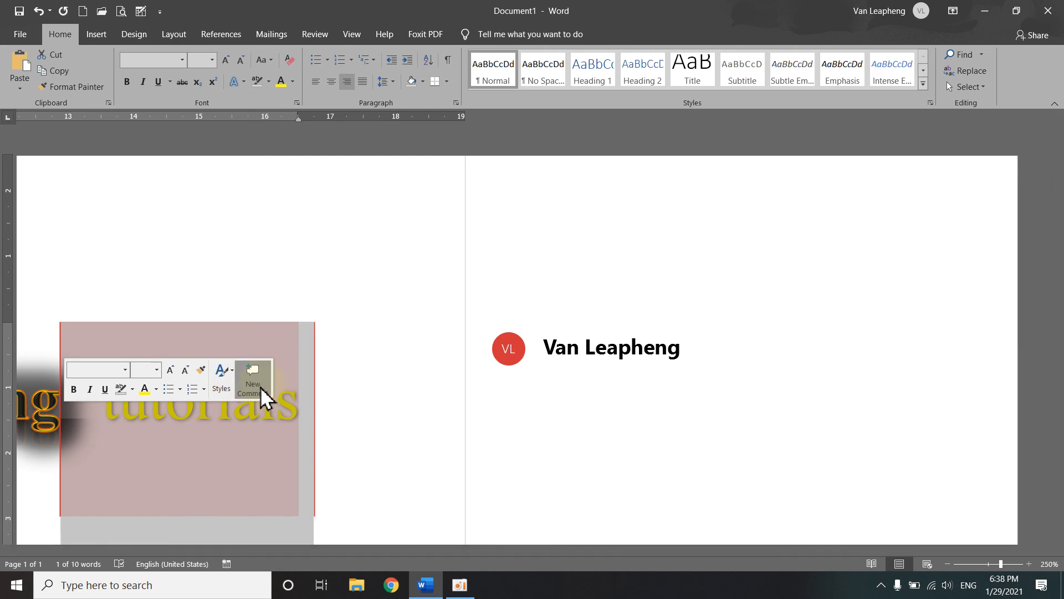
click(259, 390)
scroll(632, 395, down, 3)
scroll(687, 327, up, 5)
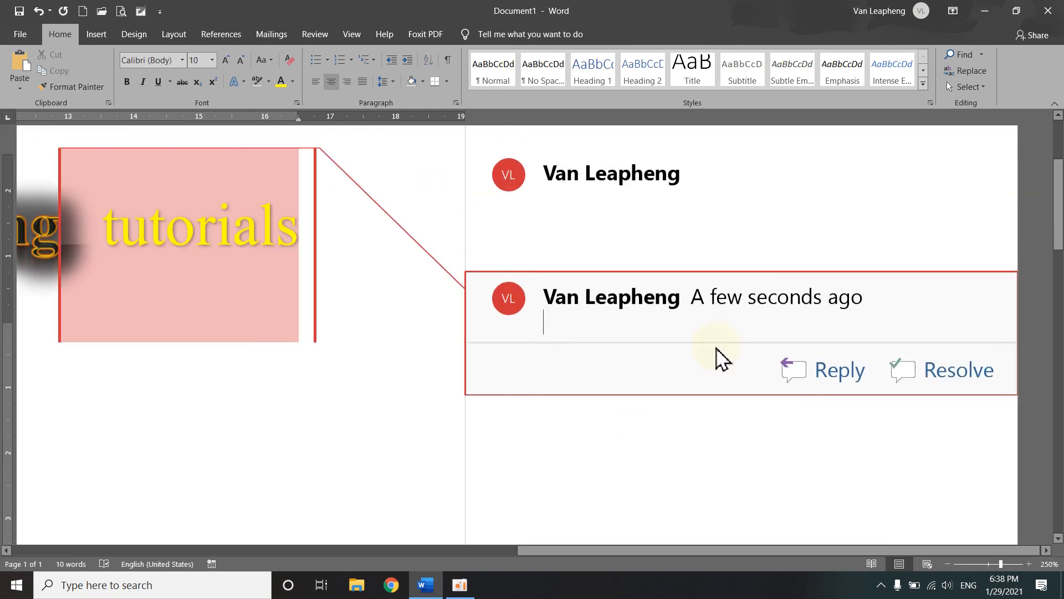
click(275, 333)
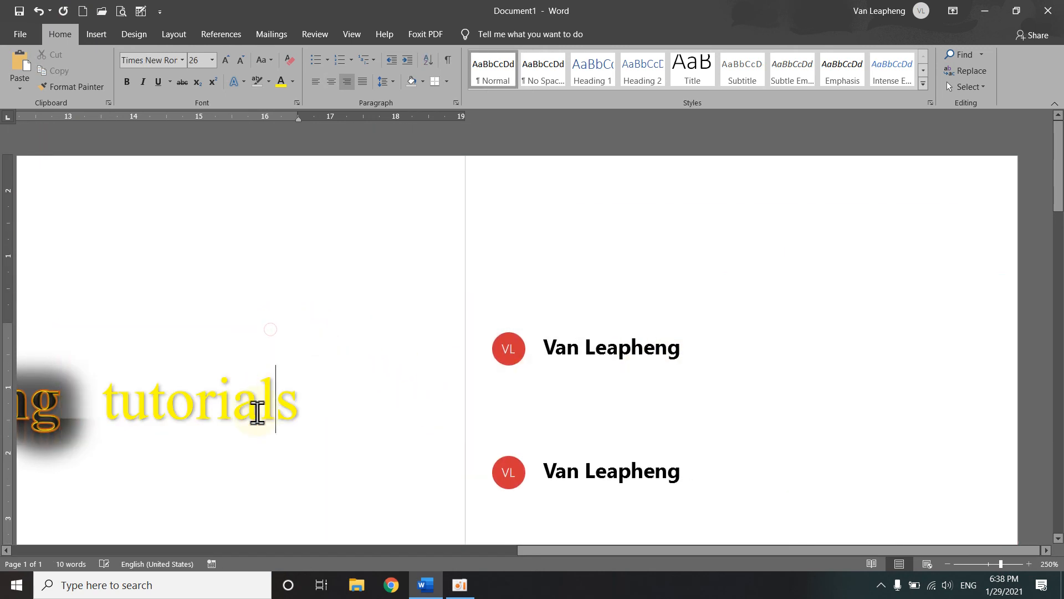
click(216, 364)
Step: Select all the text in the document and clear all its formatting
drag(544, 554, 334, 529)
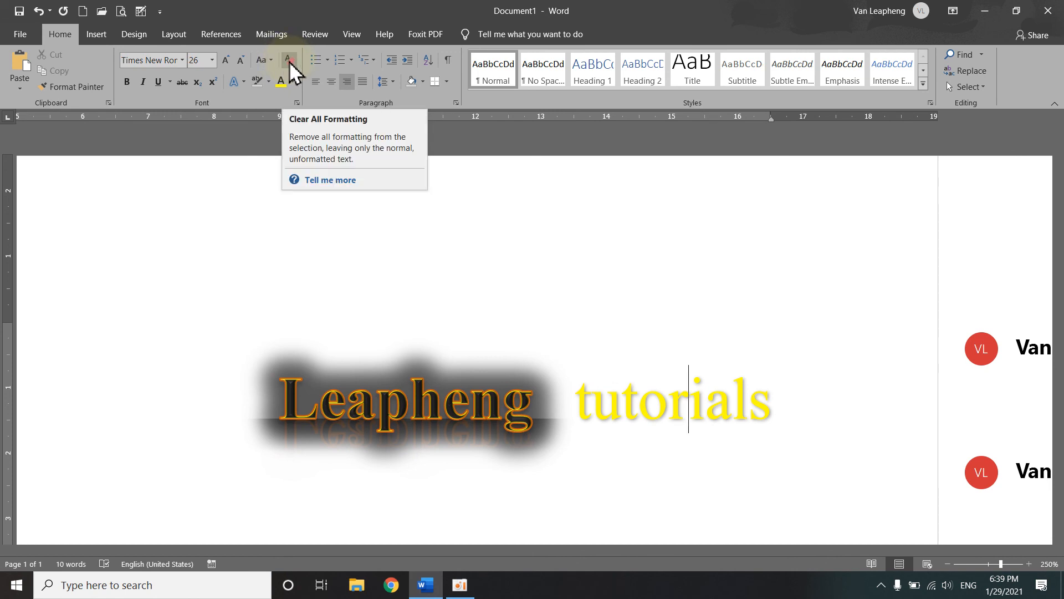
click(200, 356)
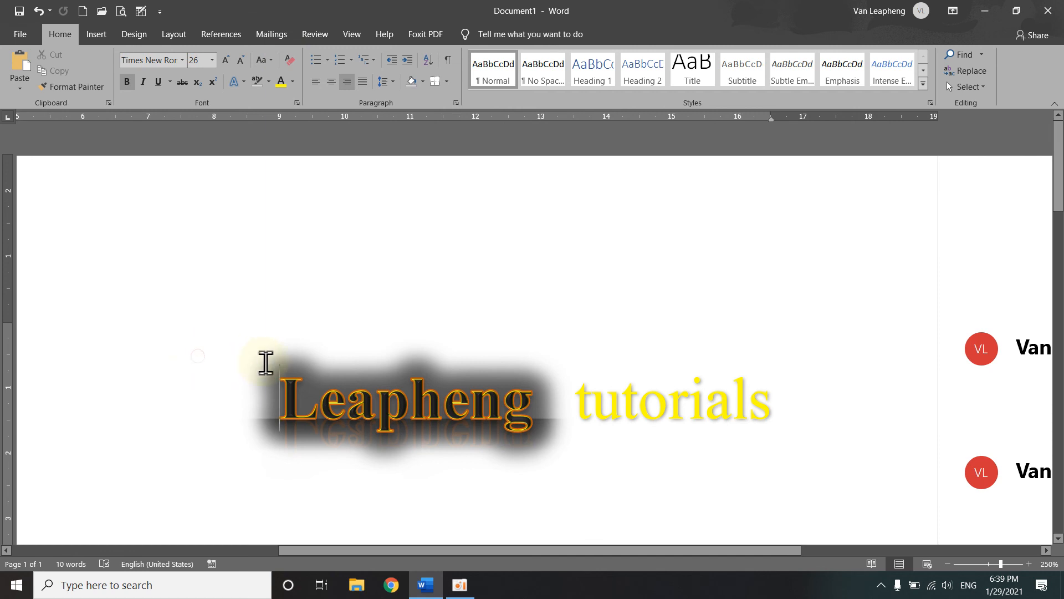
drag(266, 363, 665, 419)
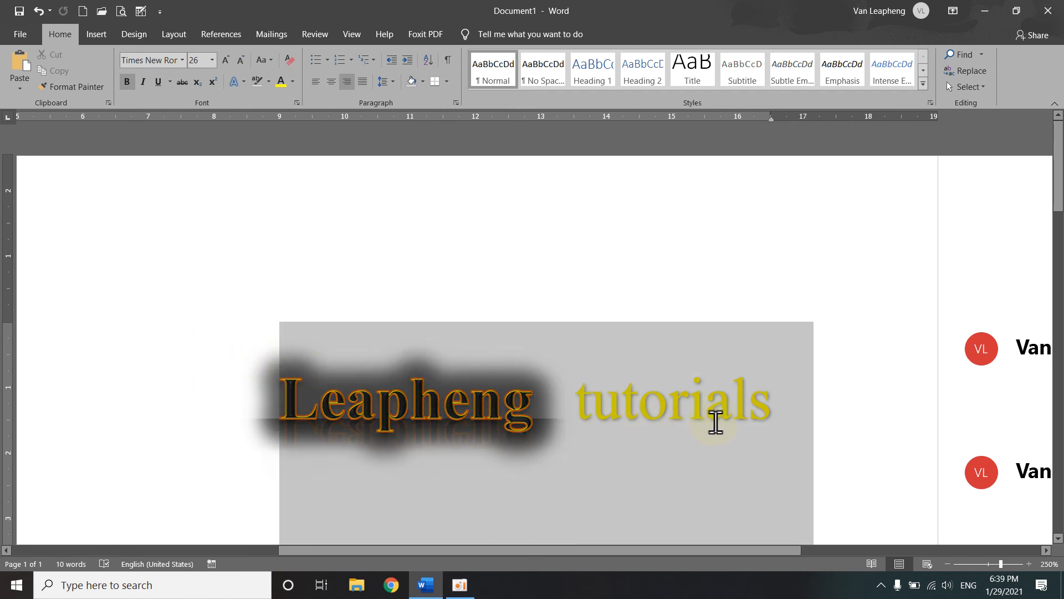
drag(744, 425, 751, 427)
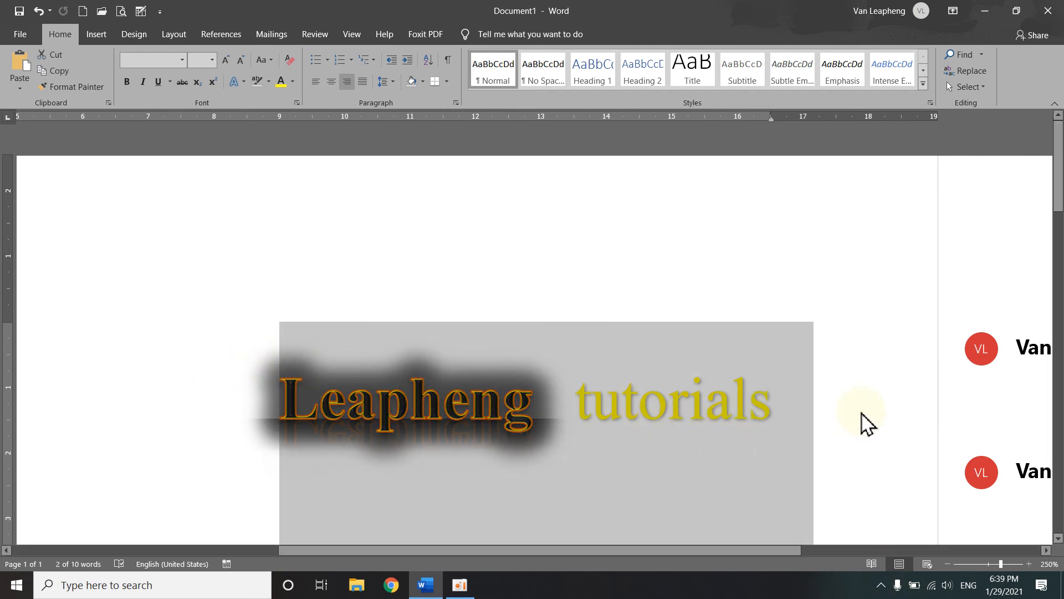
click(208, 361)
drag(265, 363, 665, 413)
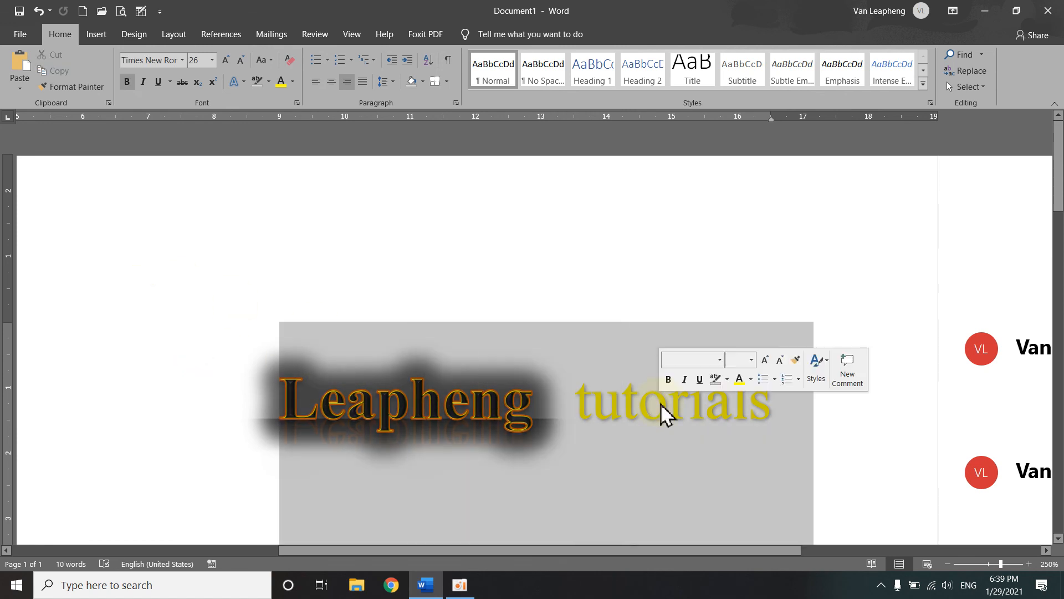
click(744, 403)
key(ctrl+a)
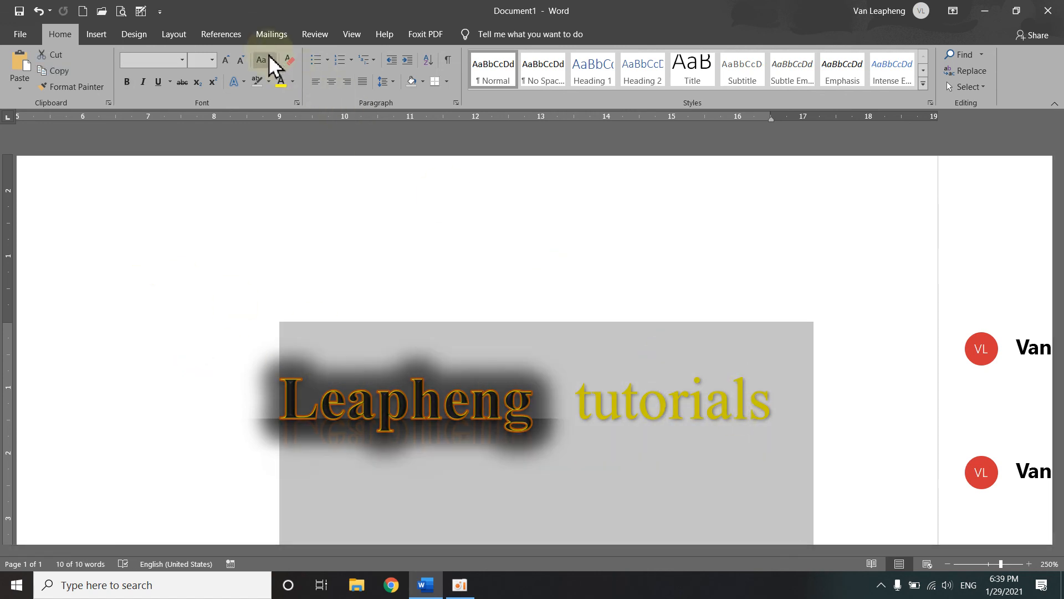
click(287, 61)
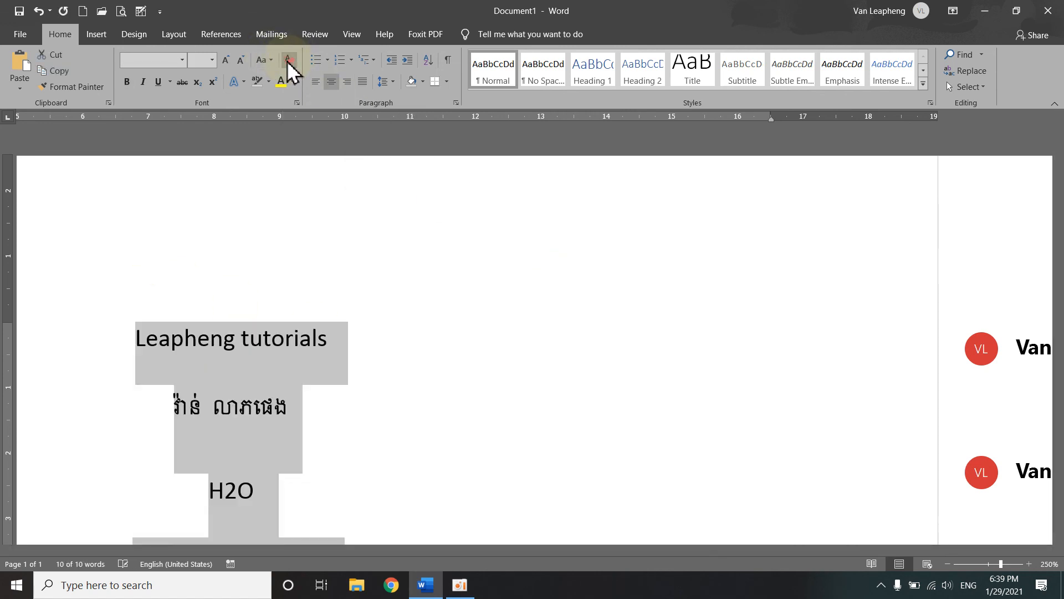
Step: Look over the unformatted lines from the title to the A+B formula and the comments in the margin
scroll(366, 421, down, 5)
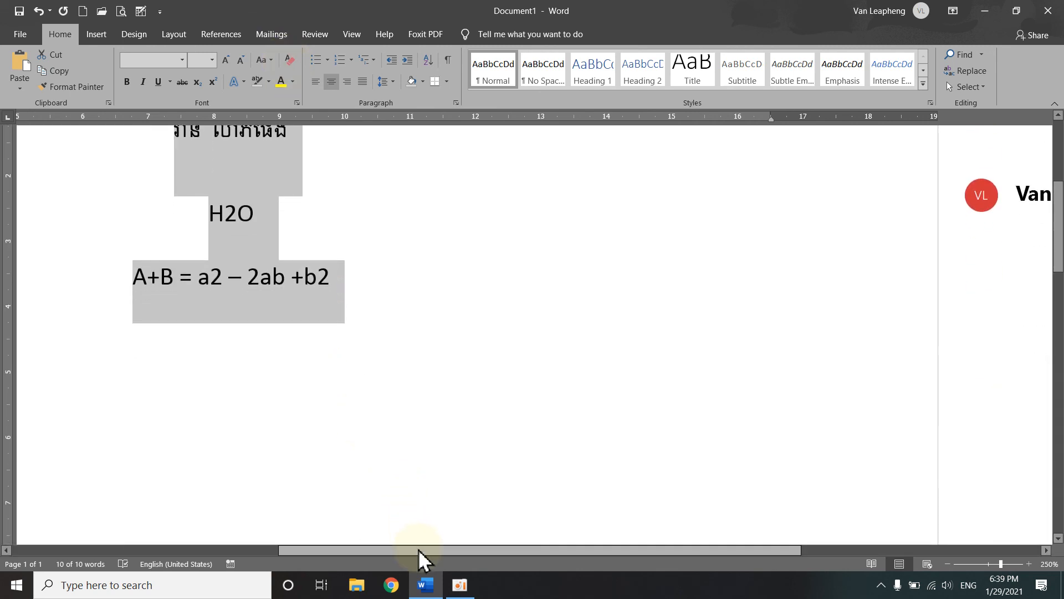
drag(418, 550, 303, 549)
scroll(415, 452, up, 4)
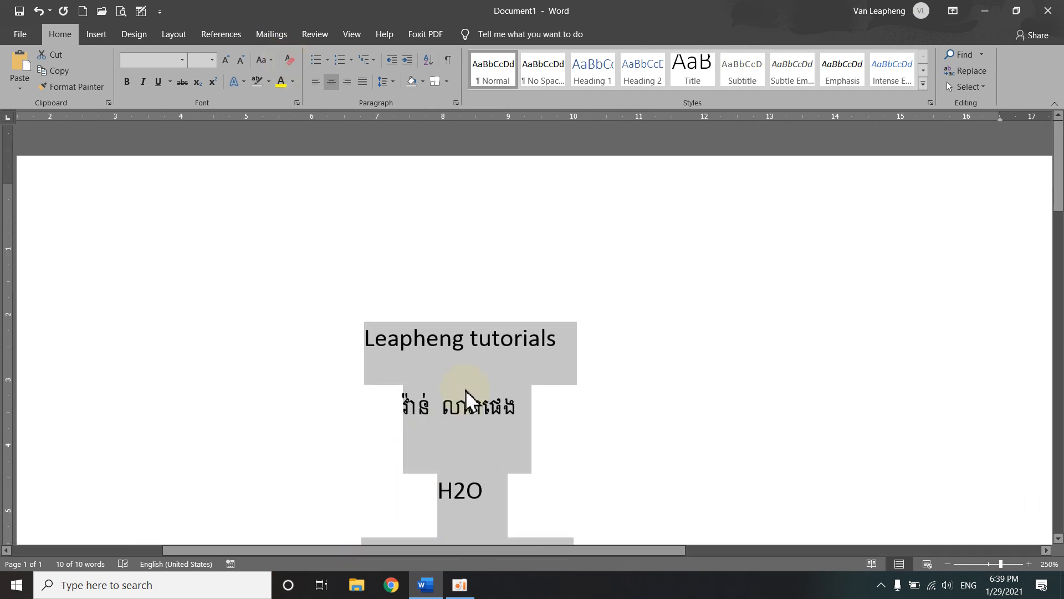
scroll(466, 391, down, 2)
click(491, 305)
scroll(498, 314, up, 3)
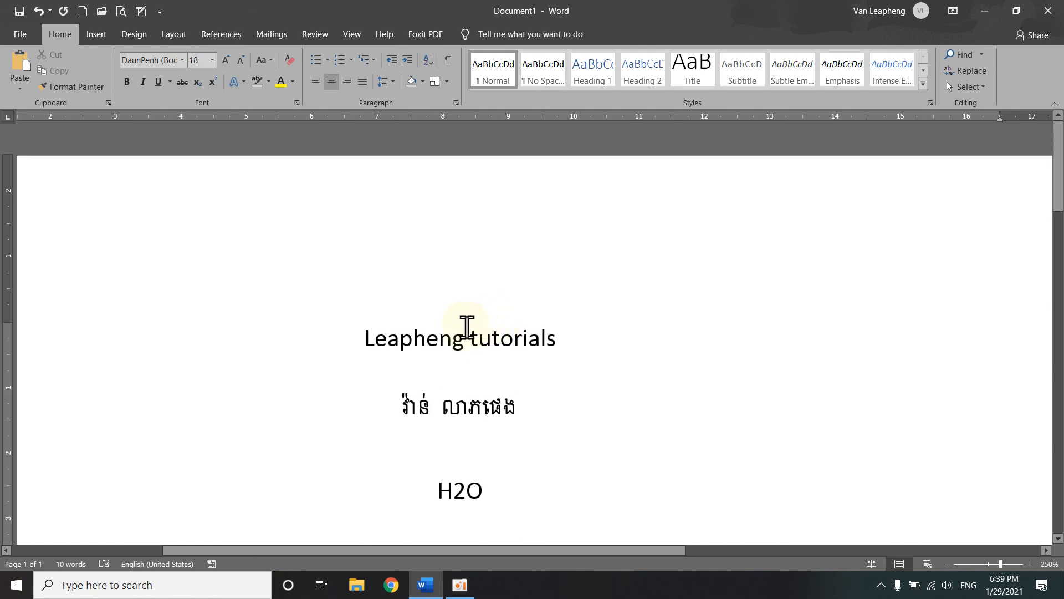
scroll(467, 327, down, 3)
click(529, 284)
scroll(605, 423, down, 7)
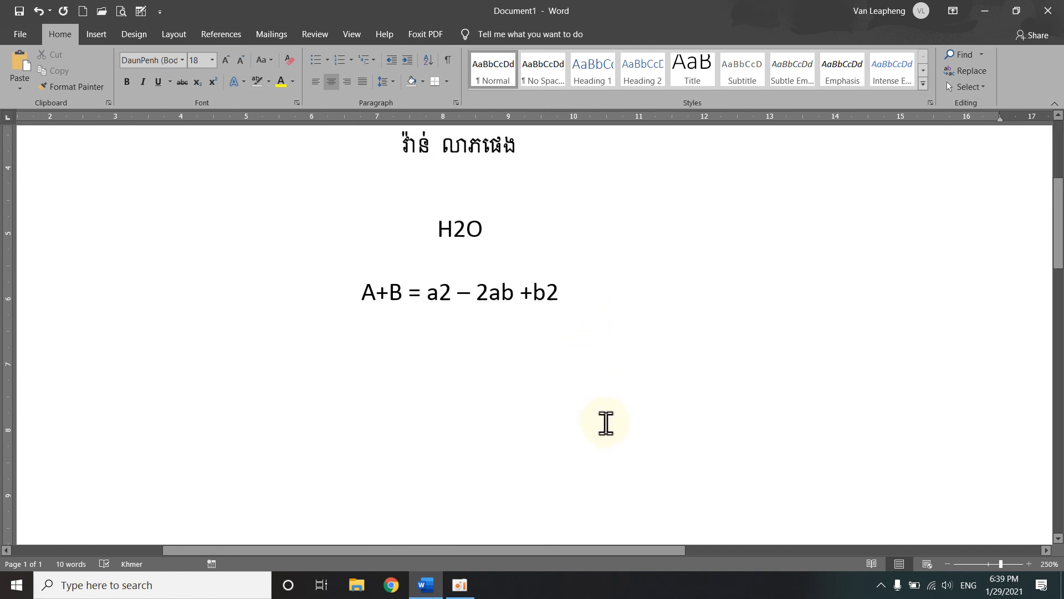
drag(507, 551, 738, 499)
scroll(682, 492, up, 5)
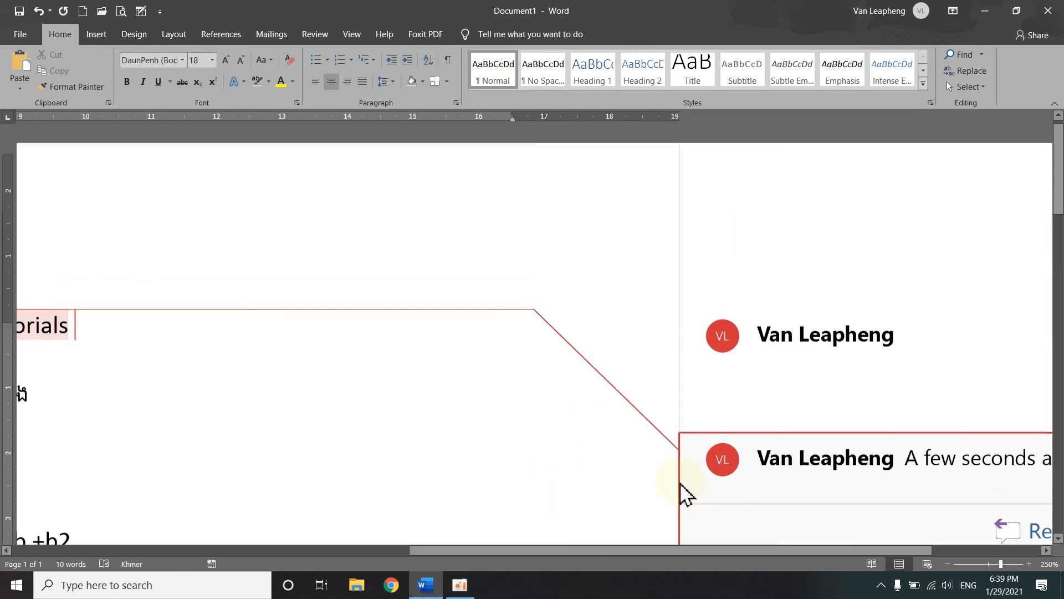
scroll(677, 483, down, 3)
scroll(708, 444, up, 3)
scroll(729, 311, down, 1)
scroll(731, 277, down, 4)
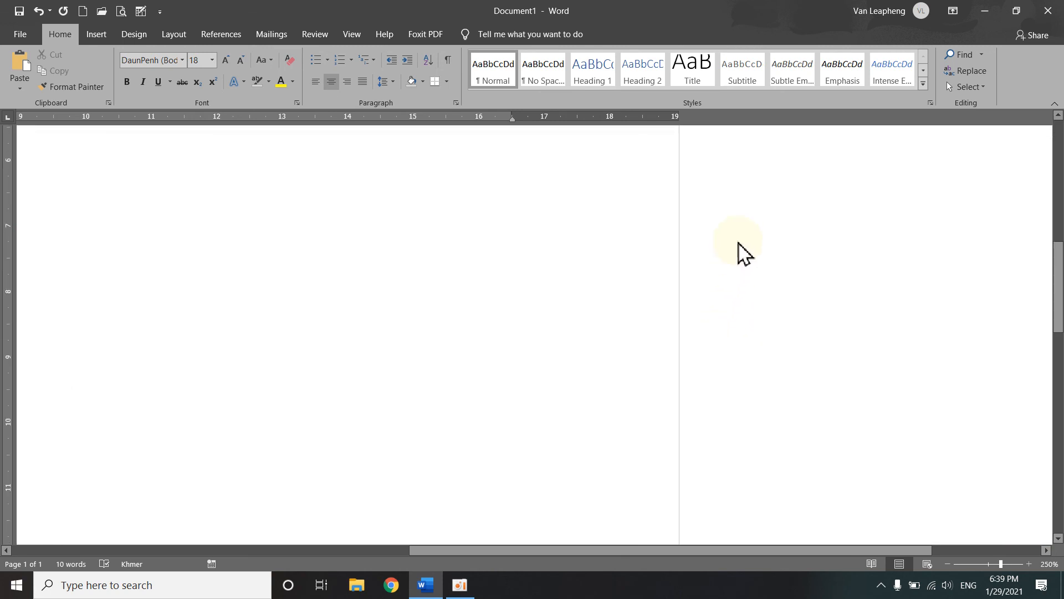
drag(740, 552, 523, 550)
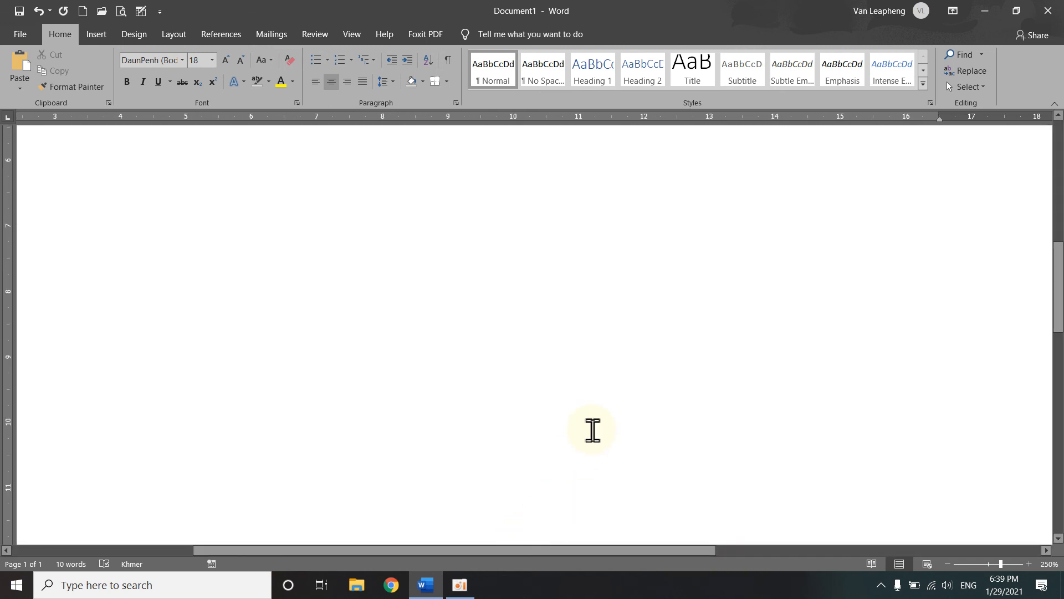
ctrl+scroll(594, 429, down, 6)
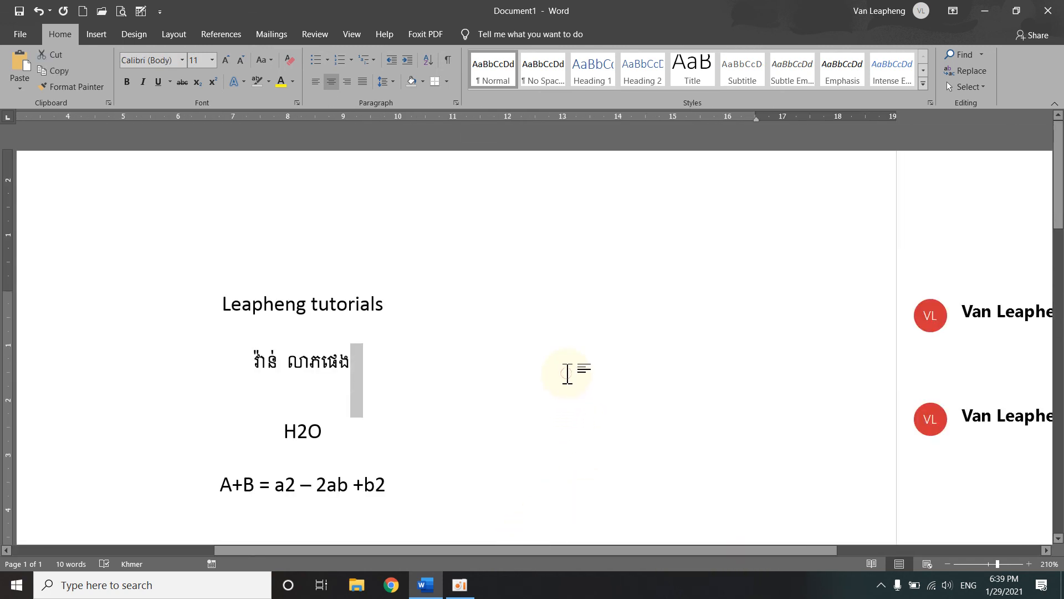
ctrl+scroll(567, 376, down, 2)
click(460, 585)
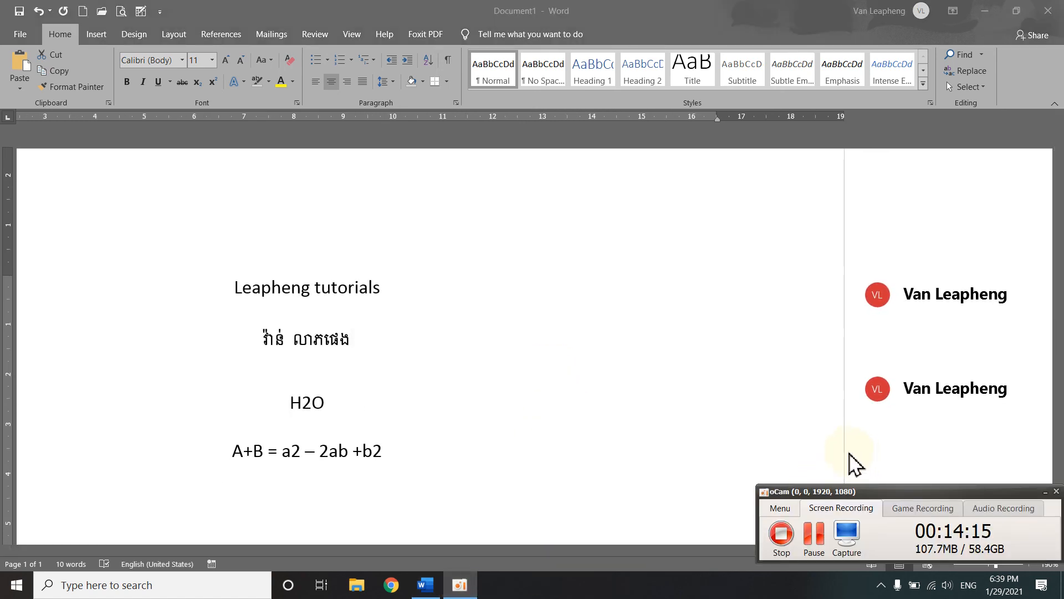
click(479, 355)
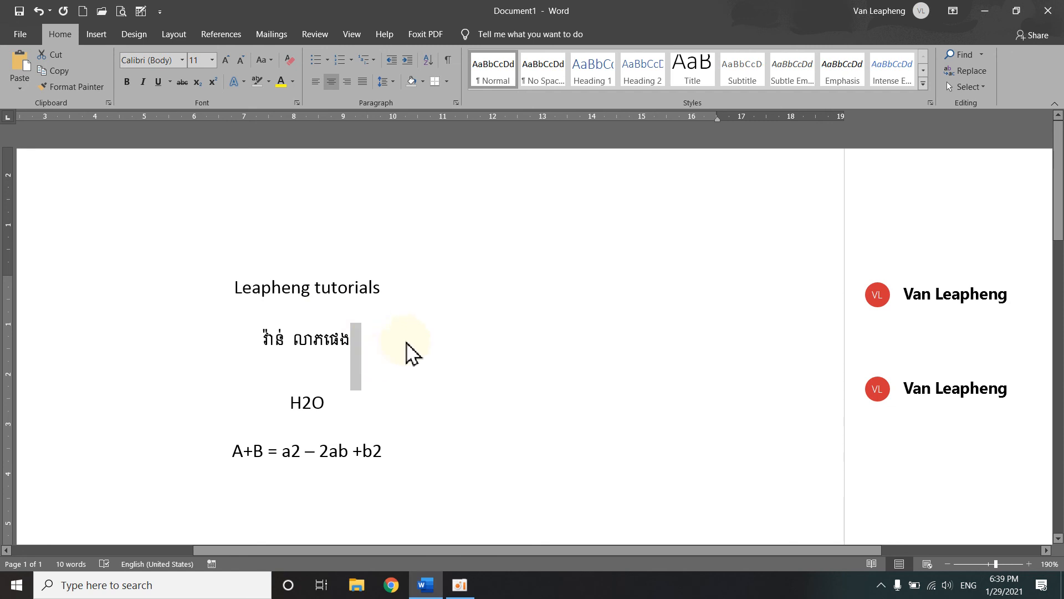
click(353, 342)
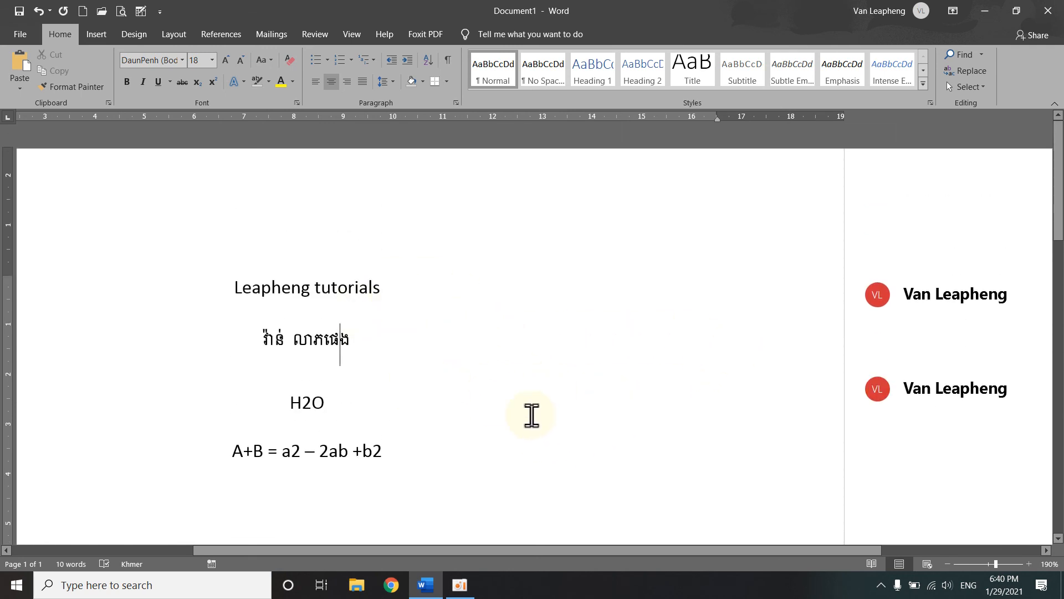
click(460, 584)
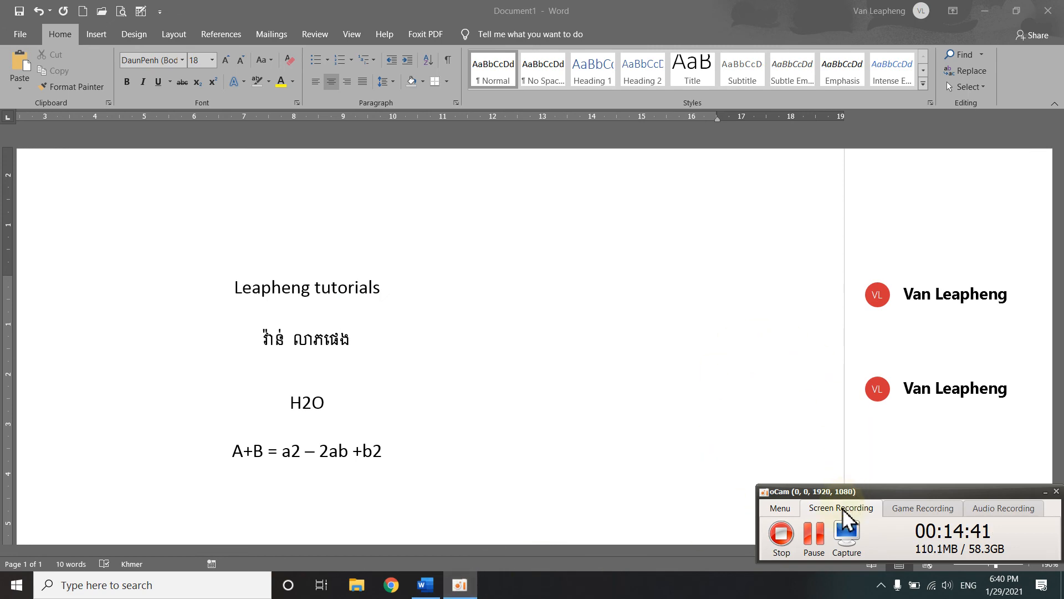